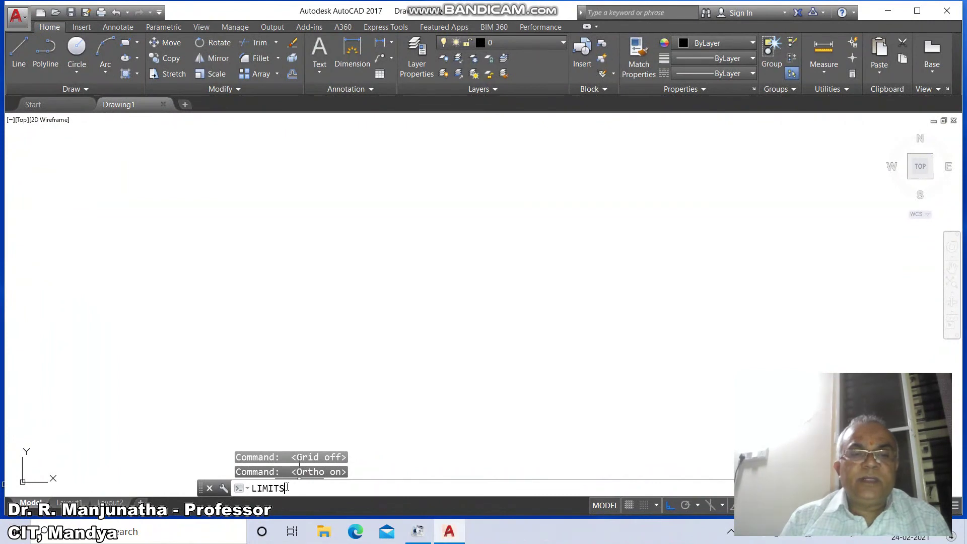
Set the drawing limits from 0,0 to 297,210 and zoom to show the whole drawing area
key("Return")
key("Return")
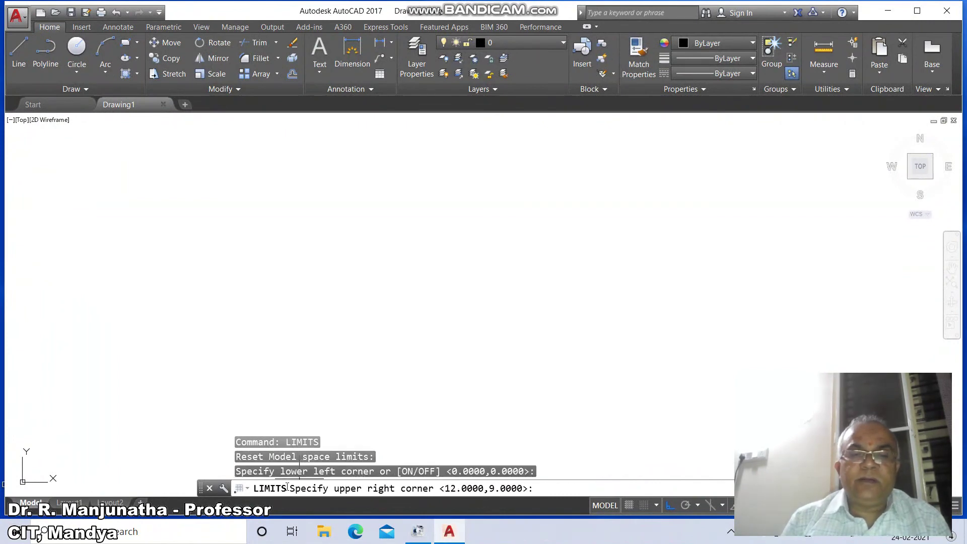
type("297")
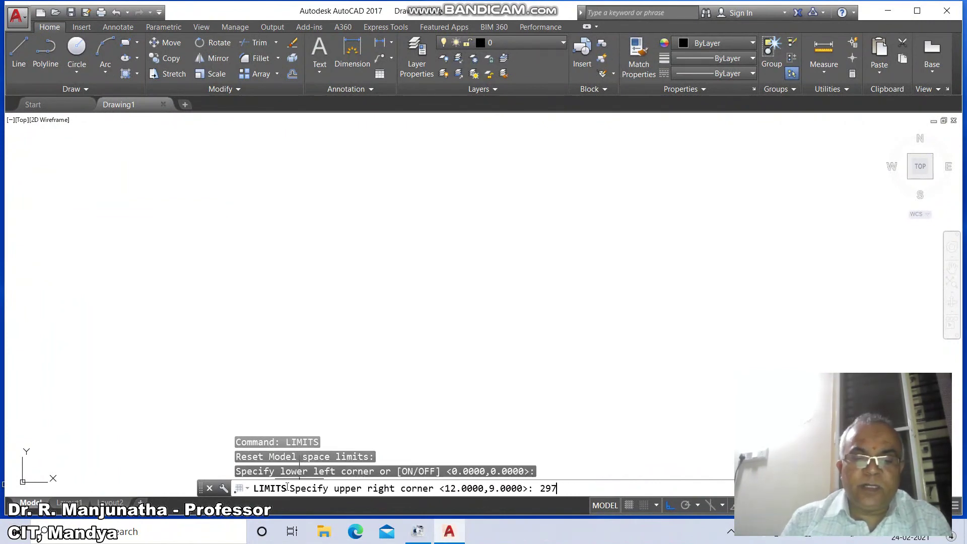
type(",210")
key("Return")
type("z")
key("Return")
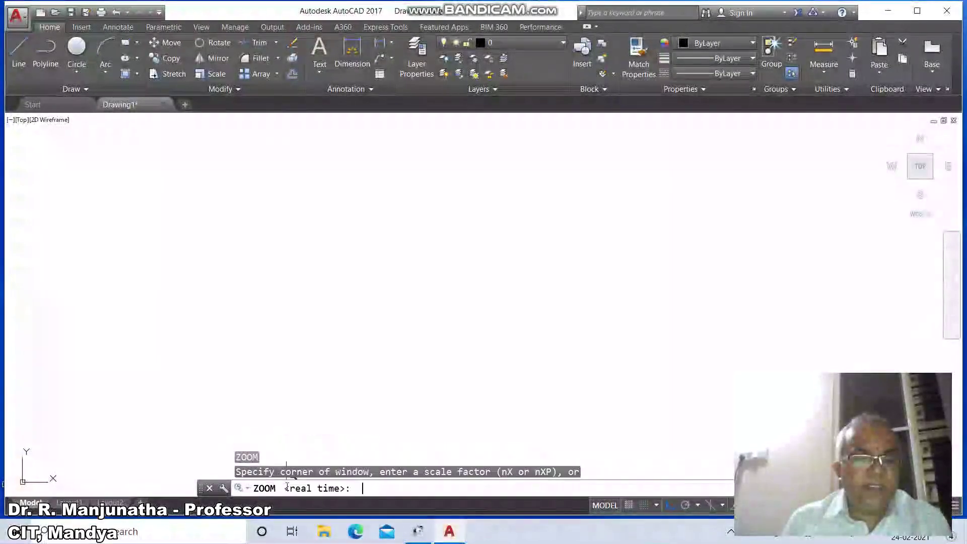
type("a")
key("Return")
Draw a horizontal line about 394 units long near the bottom of the sheet, continuing vertically upward from its right end
type("L")
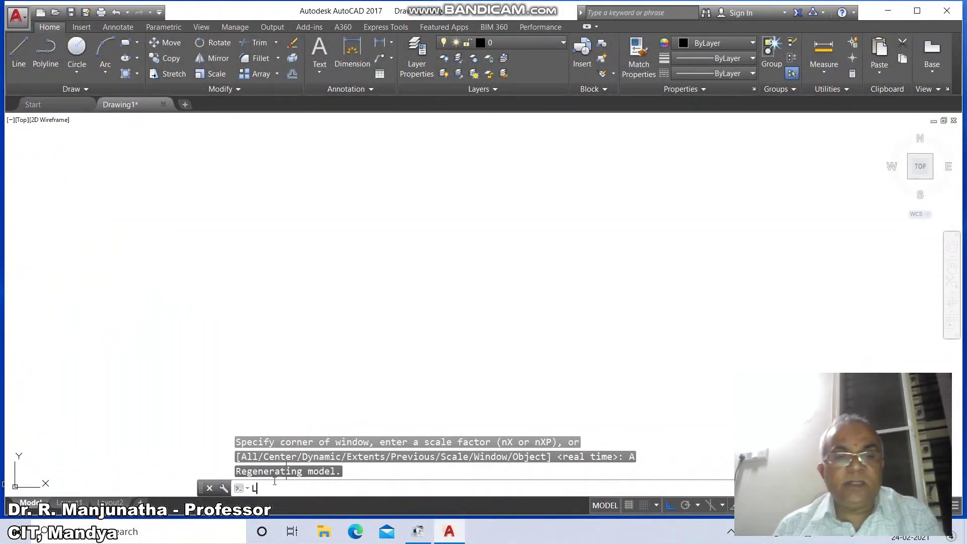
key("Return")
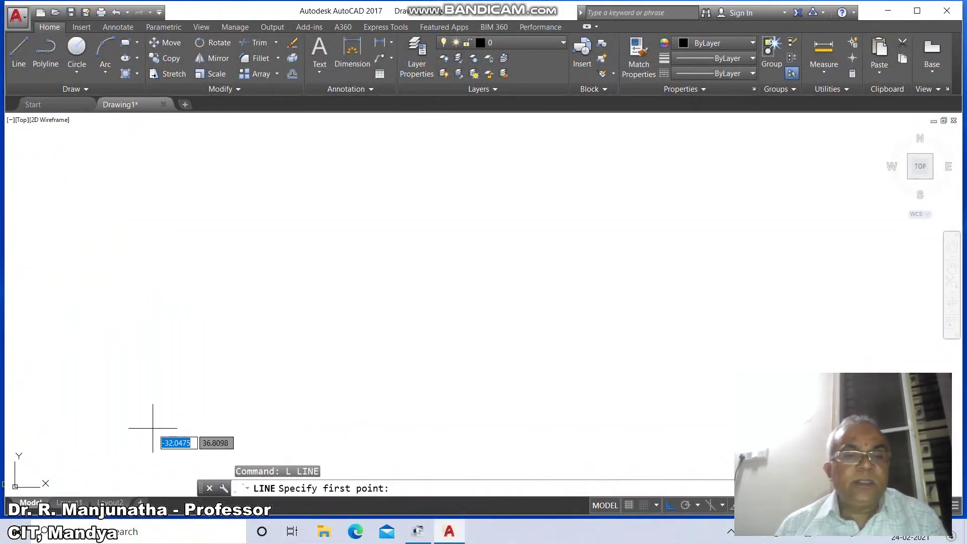
left_click(45, 425)
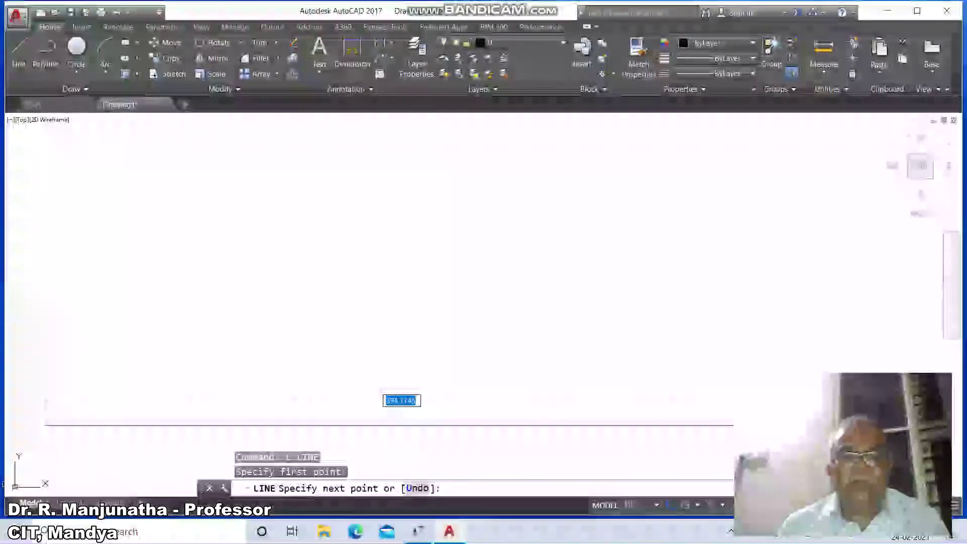
key("Return")
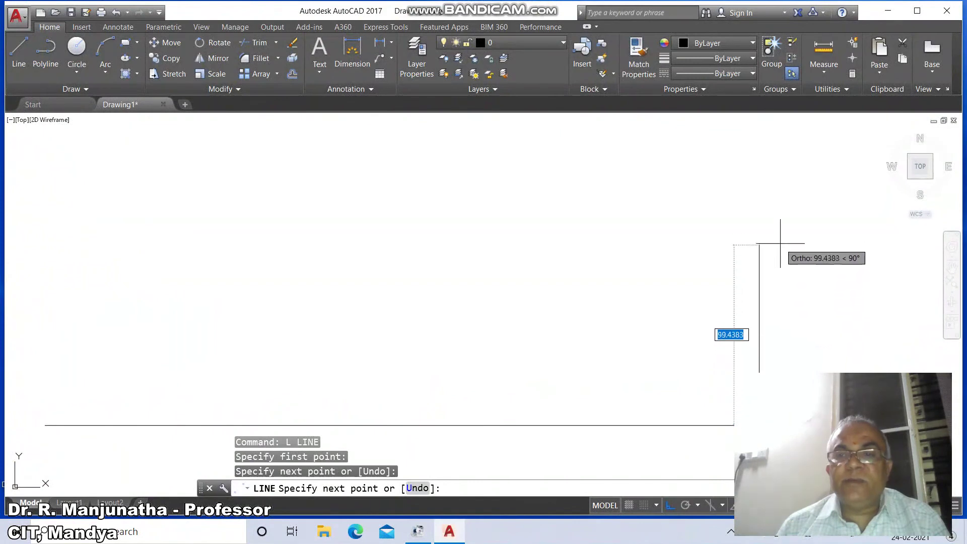
left_click(776, 129)
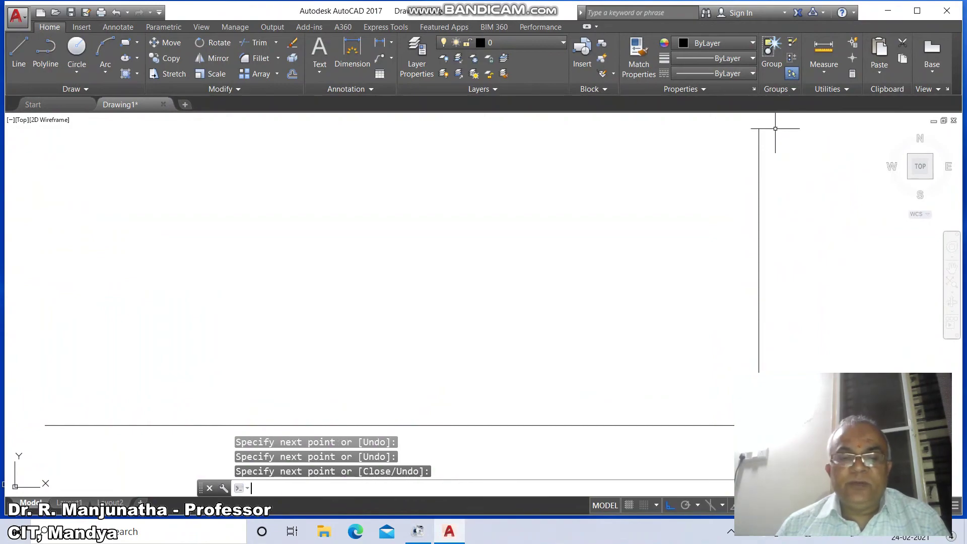
key("Return")
Offset the vertical line 297 units to the left
type("p")
key("Return")
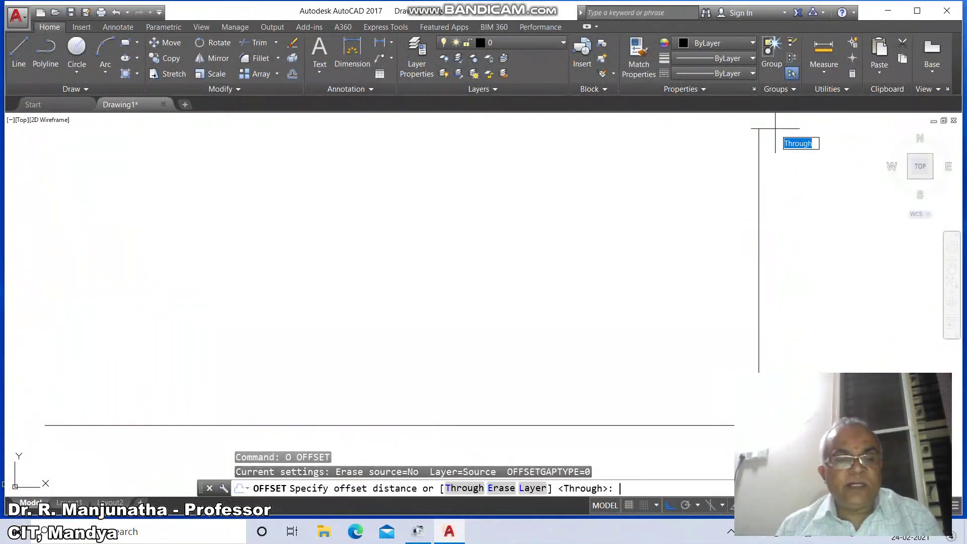
type("297")
key("Return")
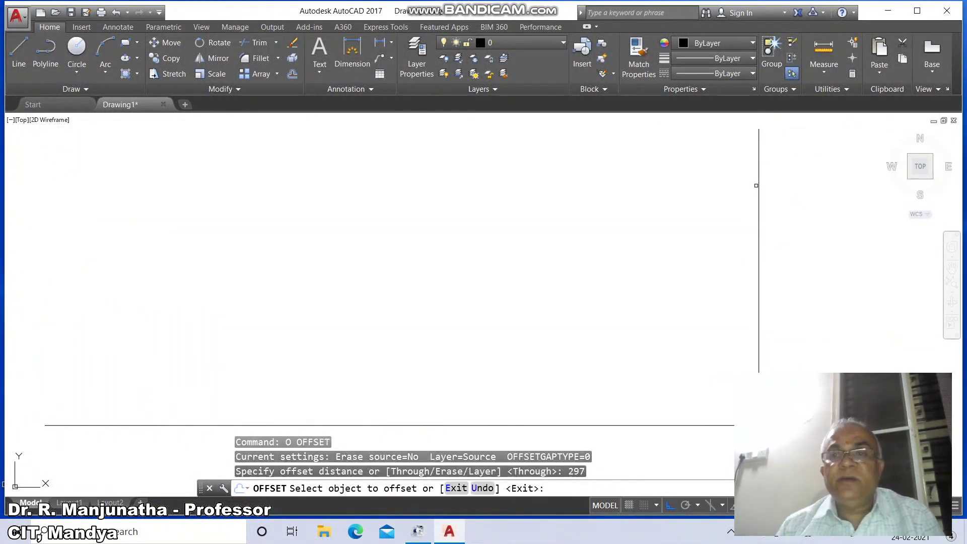
left_click(757, 187)
left_click(715, 204)
key("Return")
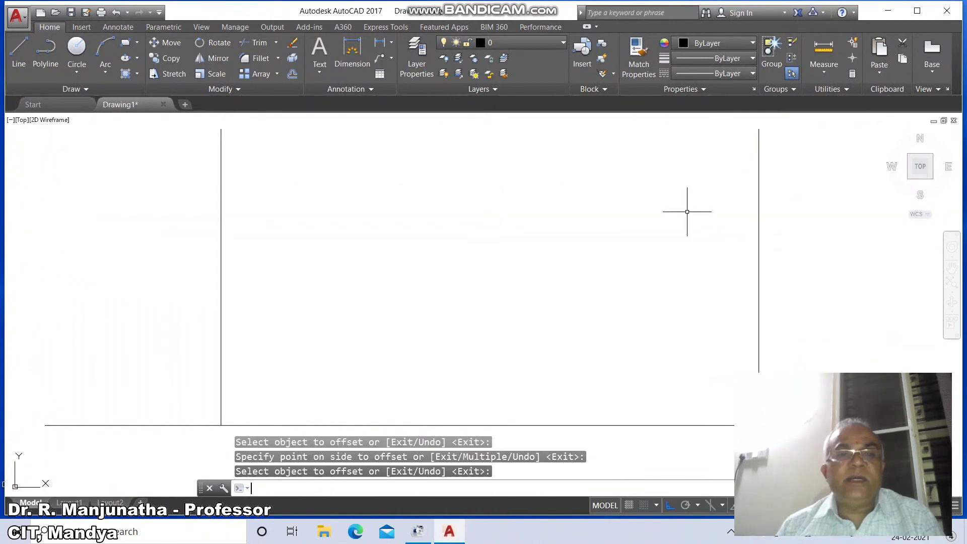
Offset the bottom horizontal line 210 units upward
key("Return")
type("21")
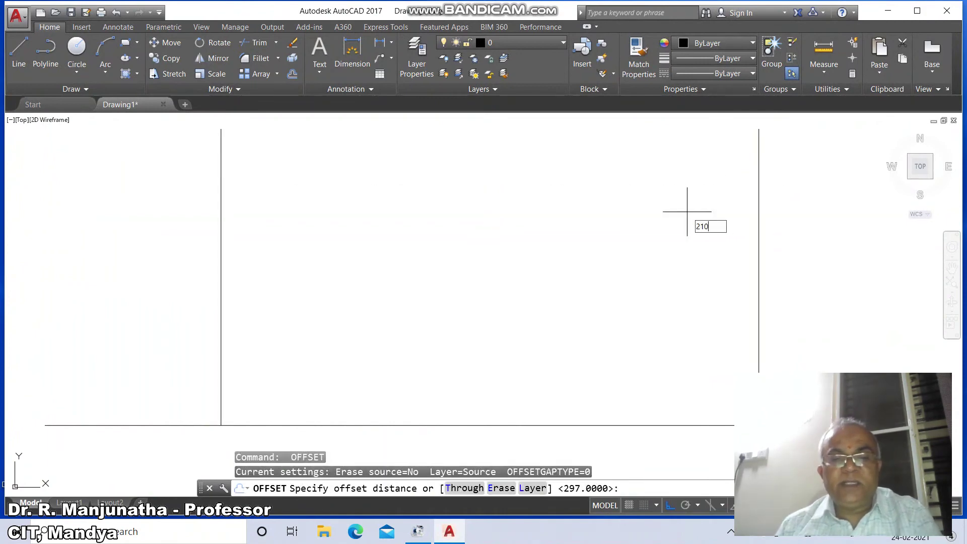
type("0")
key("Return")
left_click(558, 425)
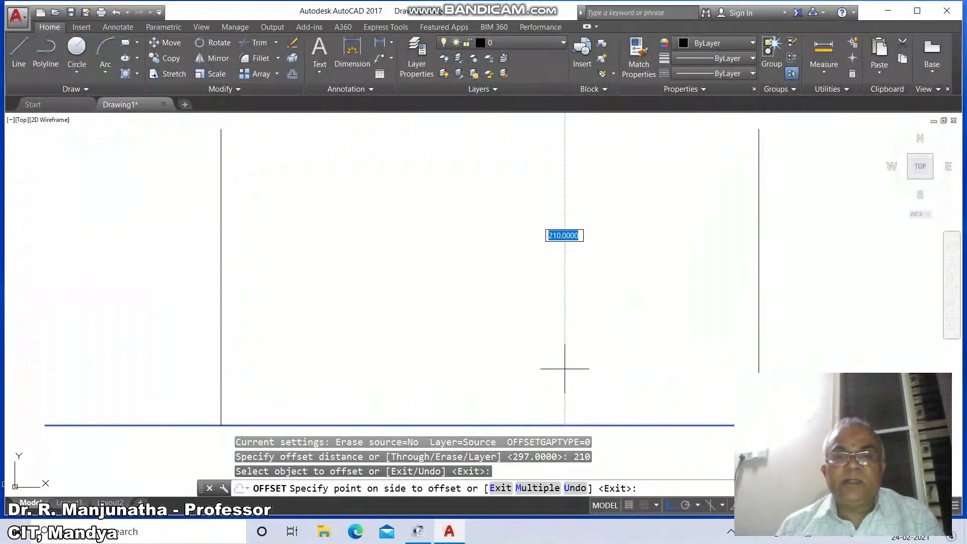
left_click(565, 369)
key("Return")
Fillet the left vertical line and the bottom line with radius 0 to form the lower-left corner, trimming the overhang
type("z")
key("Return")
type("E")
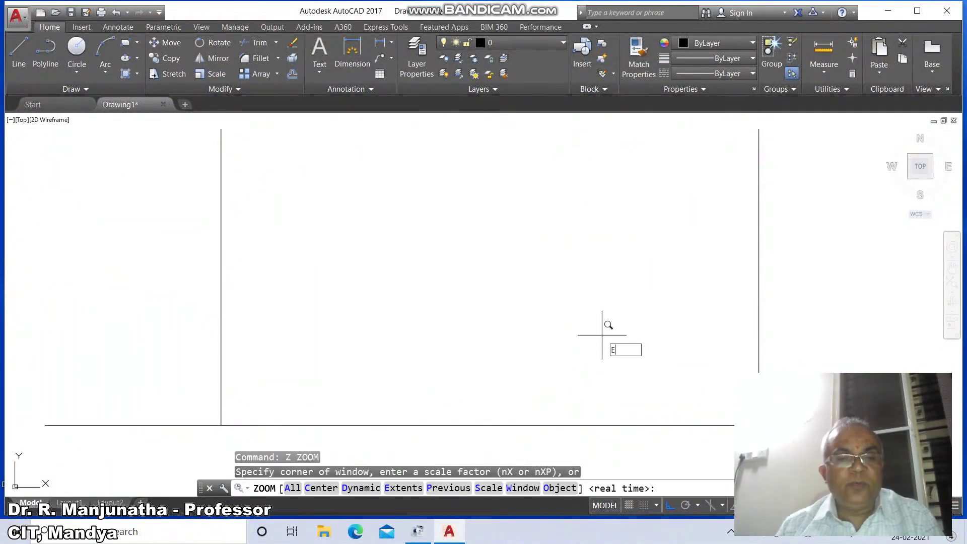
key("Return")
key("Return")
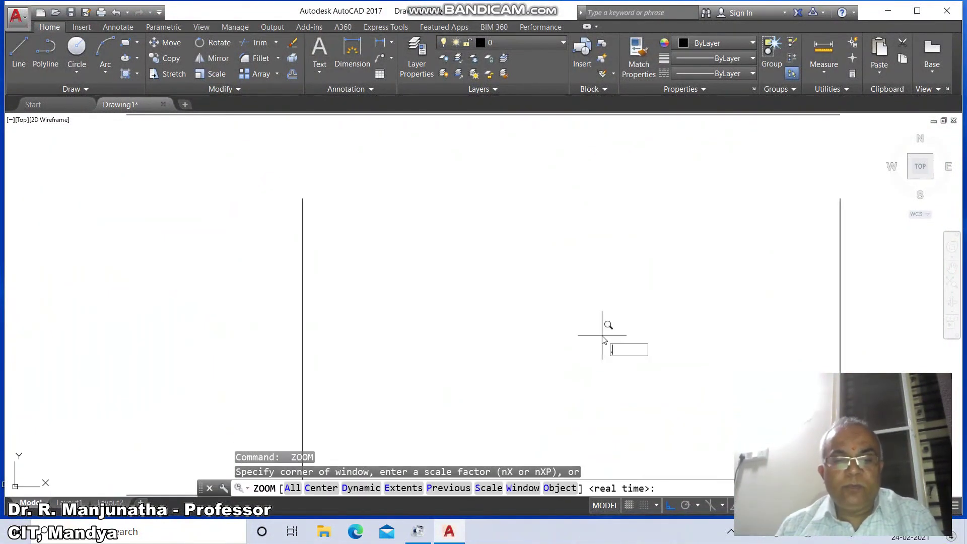
type(".6X")
key("Return")
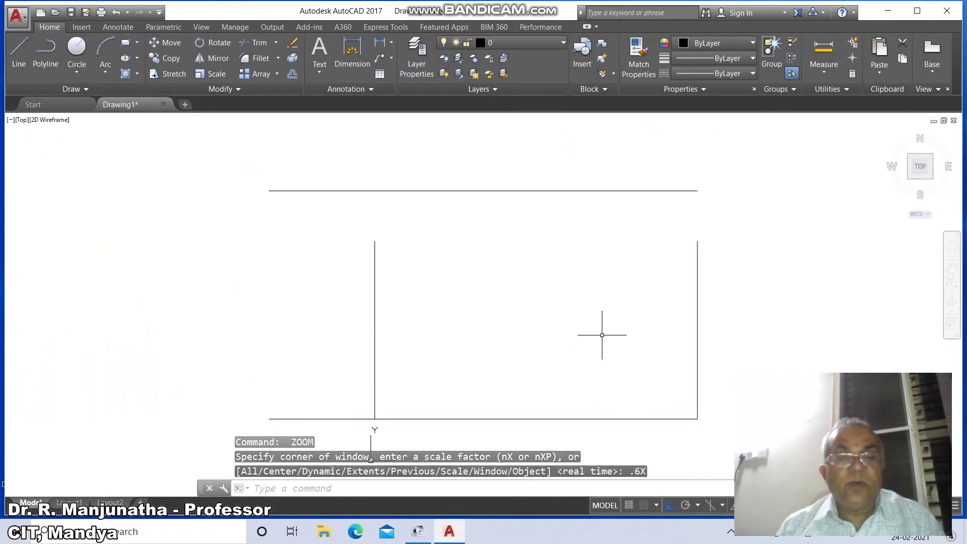
type("f")
key("Return")
left_click(374, 401)
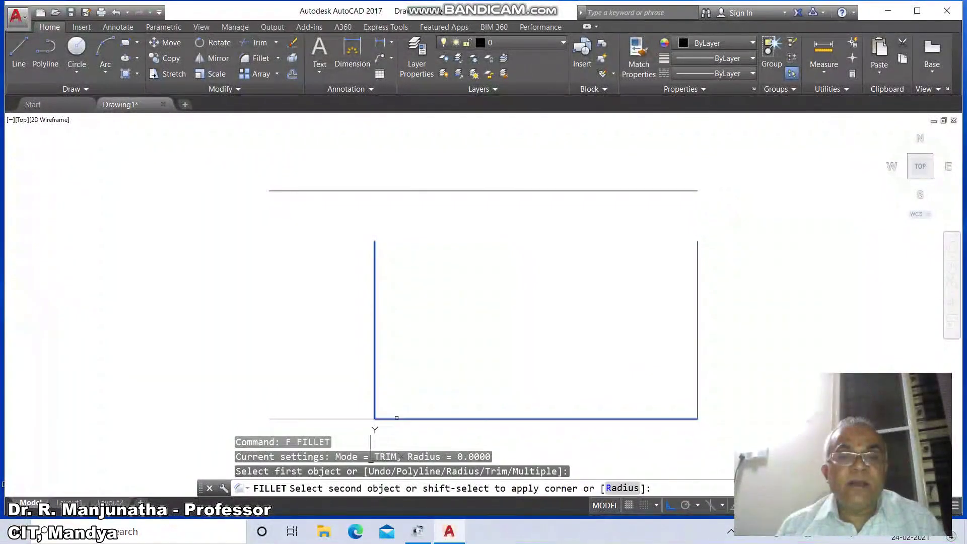
left_click(395, 417)
Fillet the top line with the left and right vertical lines at radius 0 to close the 297 by 210 rectangle
key("Return")
left_click(375, 347)
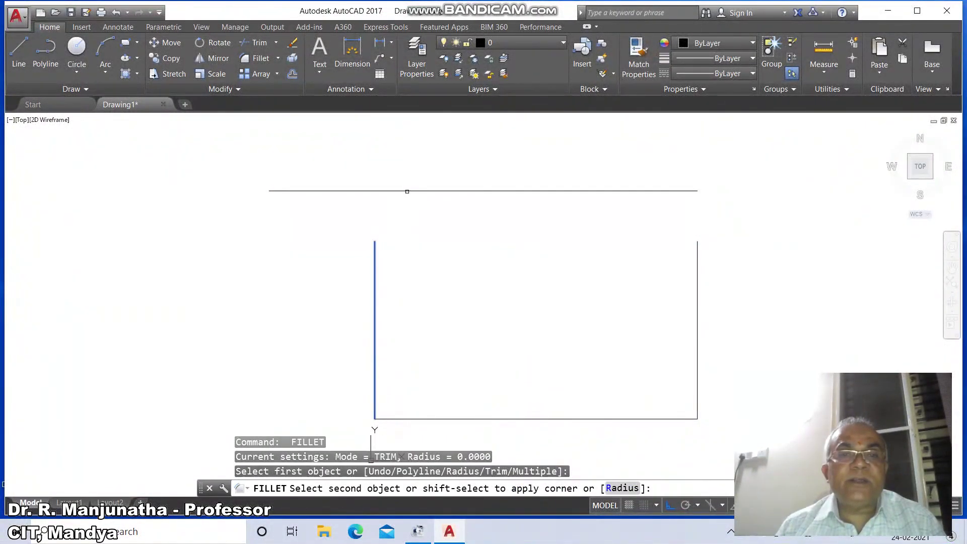
left_click(407, 192)
key("Return")
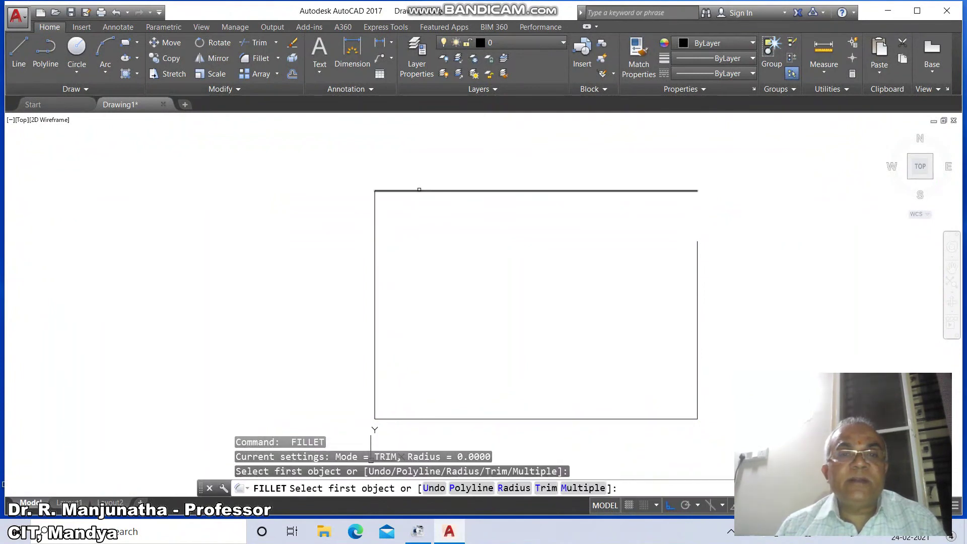
left_click(419, 190)
left_click(695, 272)
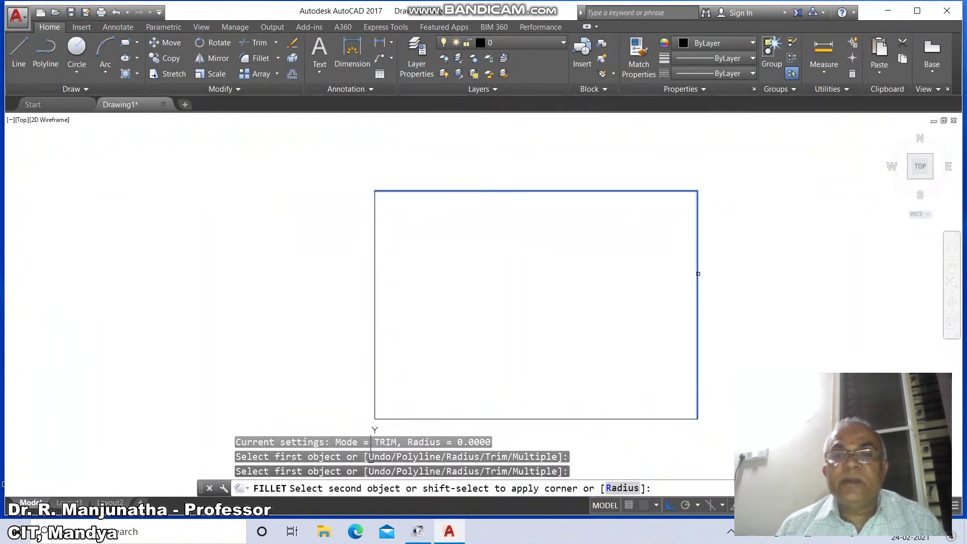
Start single-line text just inside the border's upper-left corner with height 4 and rotation 0
type("z")
key("Return")
type("w")
key("Return")
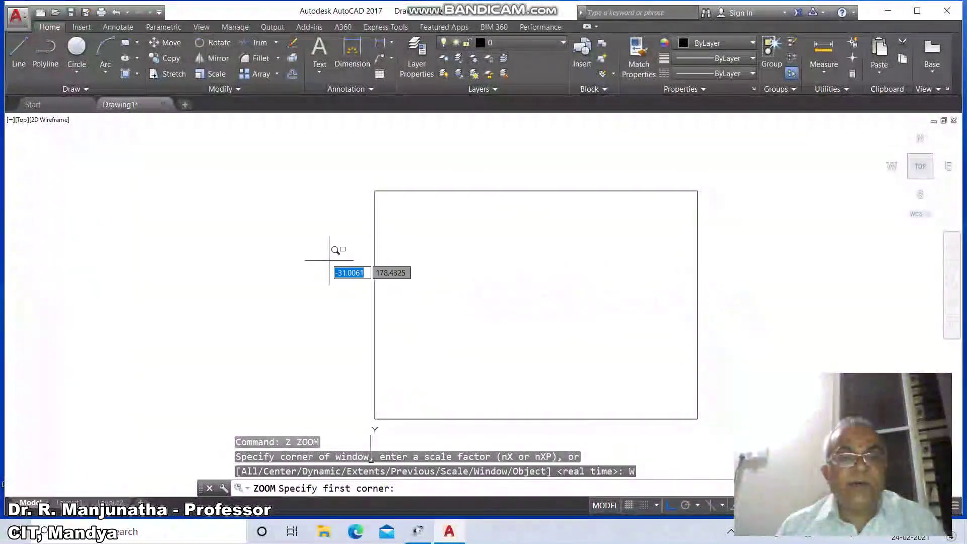
left_click(346, 171)
left_click(730, 304)
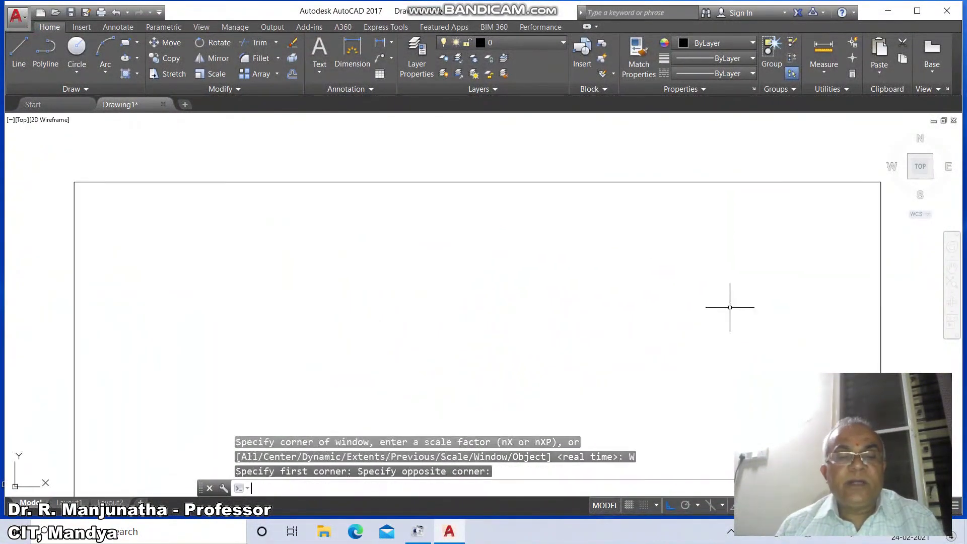
type("dt")
key("Return")
left_click(81, 201)
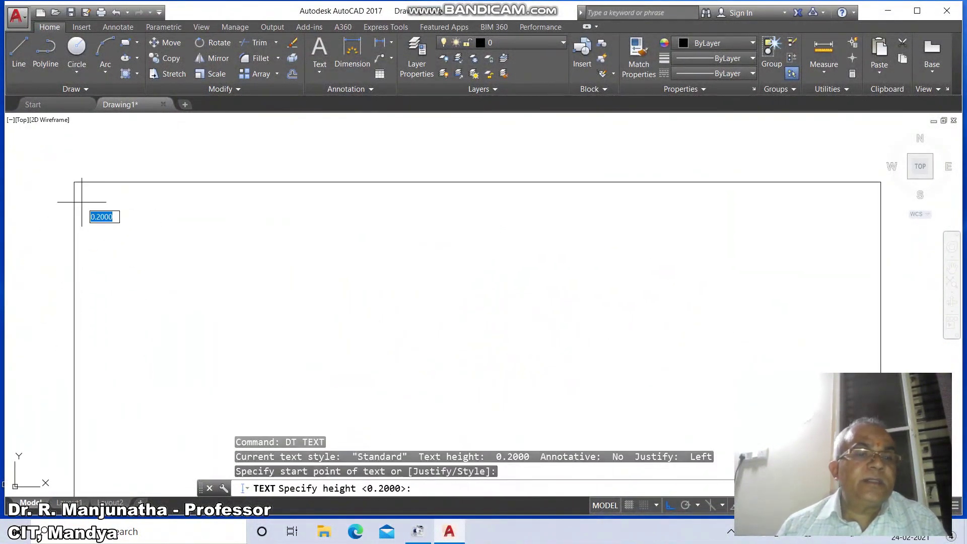
type("4")
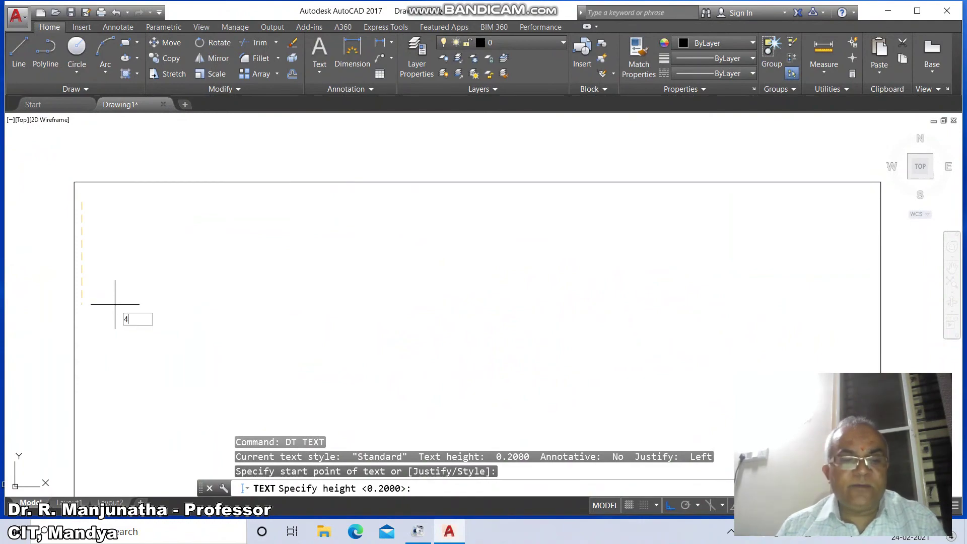
key("Return")
key("Return")
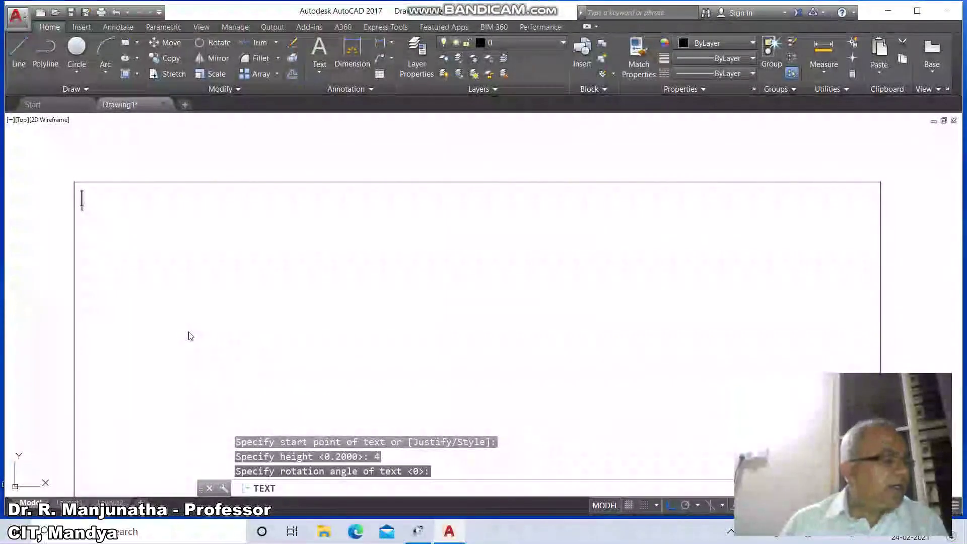
Begin the problem statement's first line with "112. A square lamina ABCD of 40 mm side rests on"
type("112.")
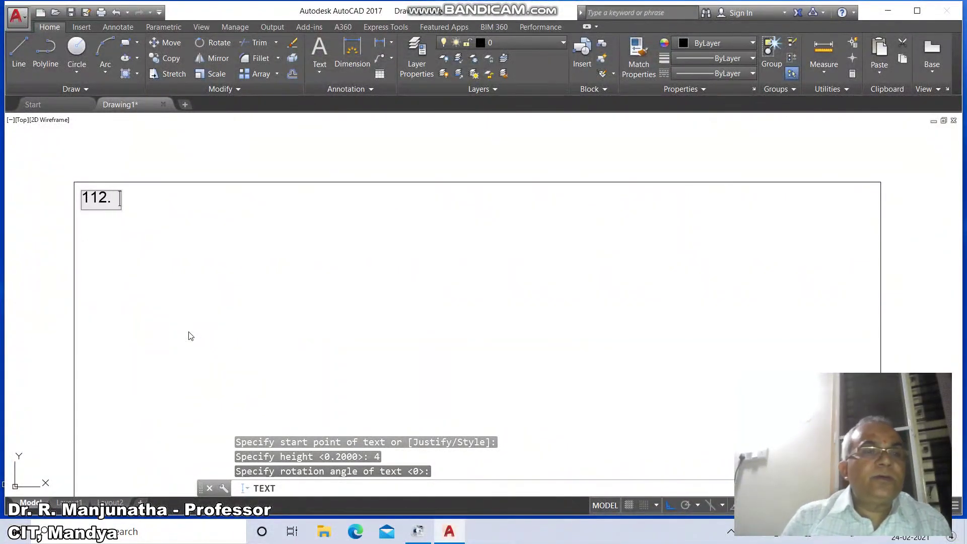
type("  A squ")
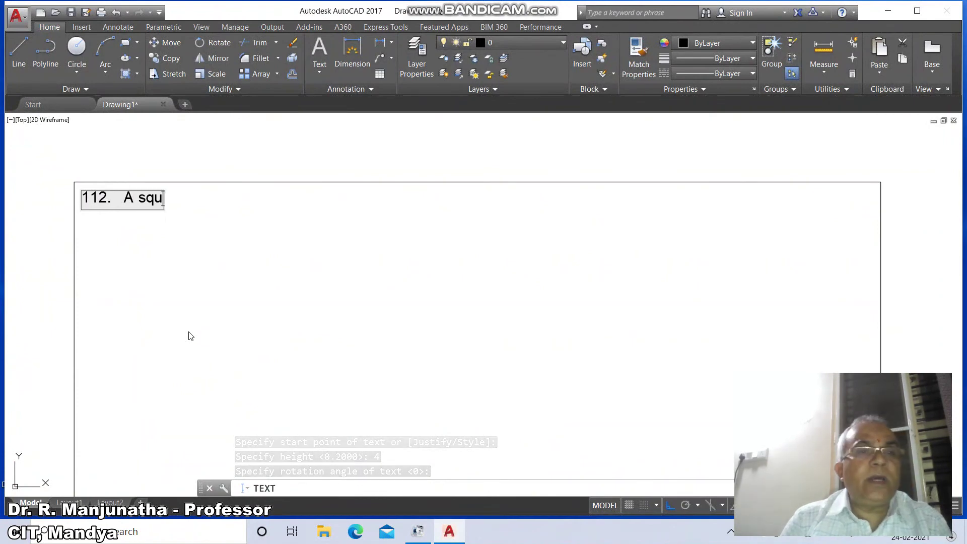
type("are lamina of")
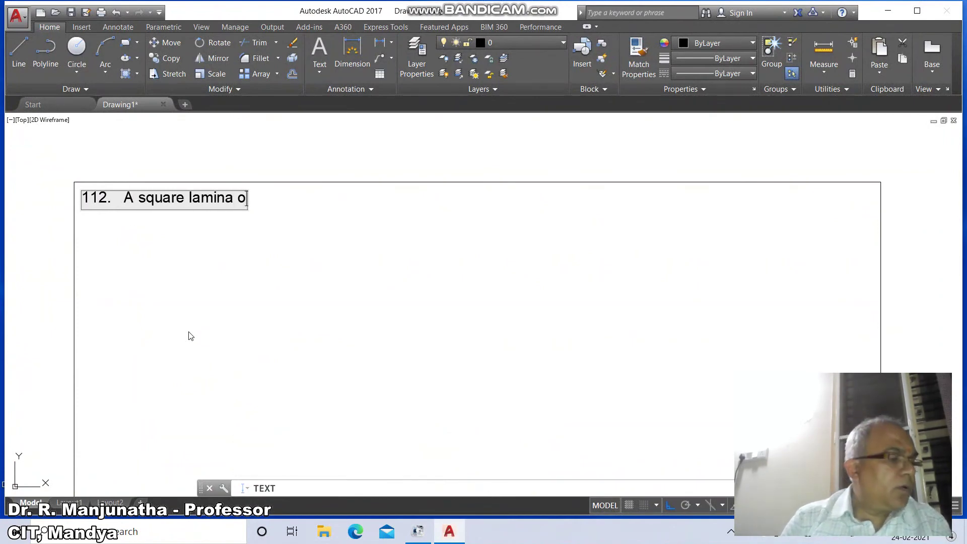
key("BackSpace")
key("BackSpace")
key("BackSpace")
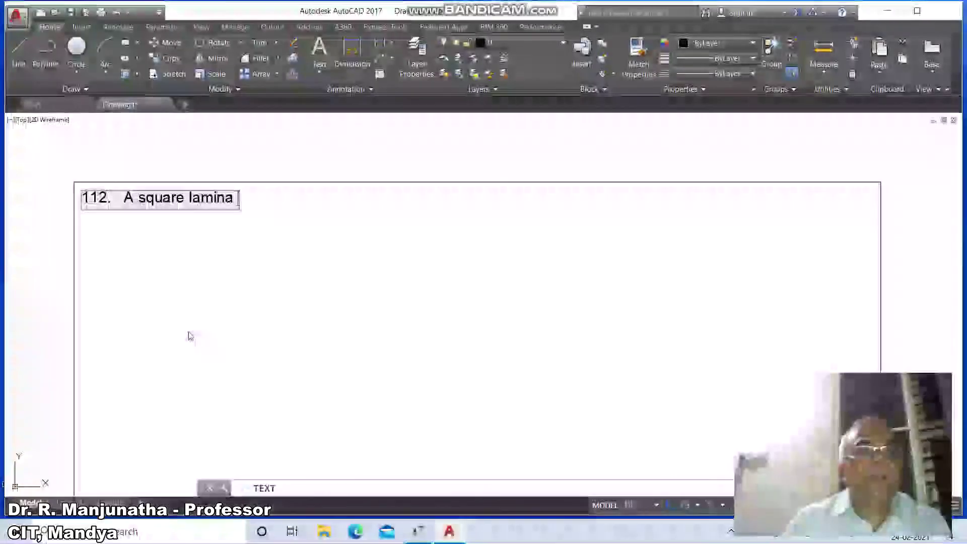
type("ABCD ")
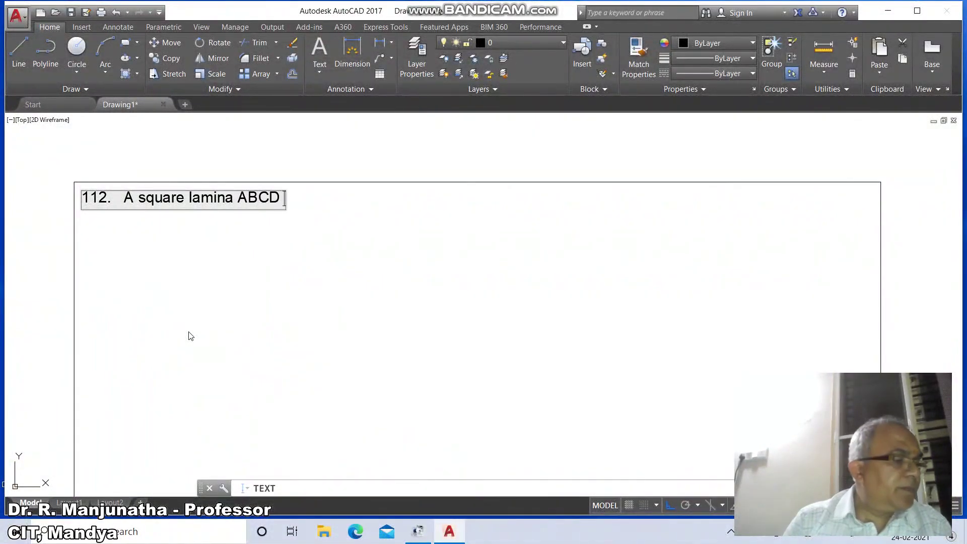
type("of 40 ")
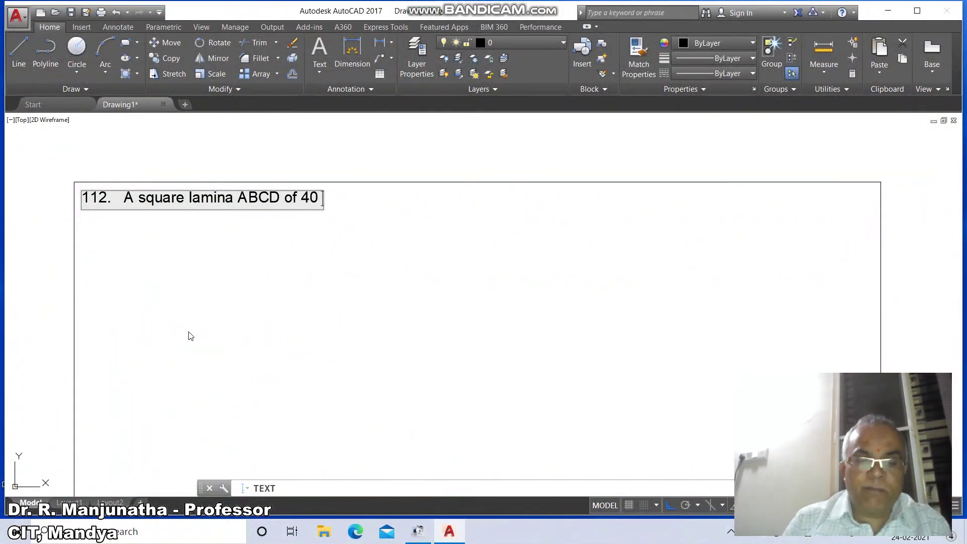
type("mm side res")
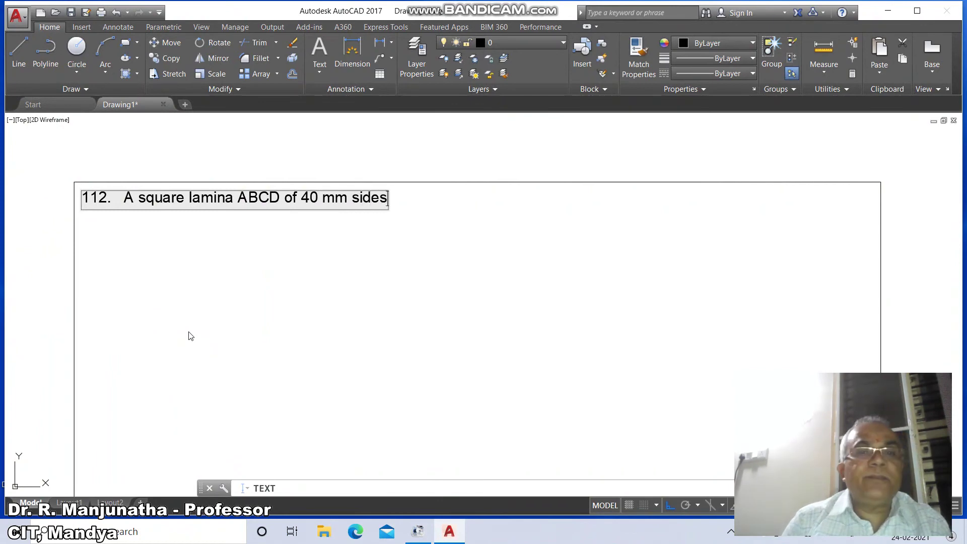
key("BackSpace")
type("rests on ")
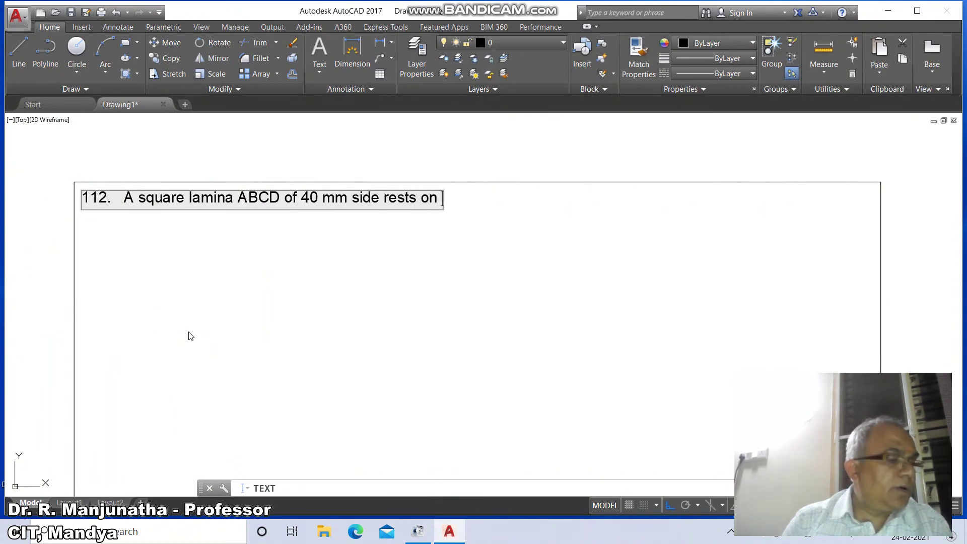
Complete the first line with "corner C such that the diagonal AC appears to be at 45° to VP."
type("corner ")
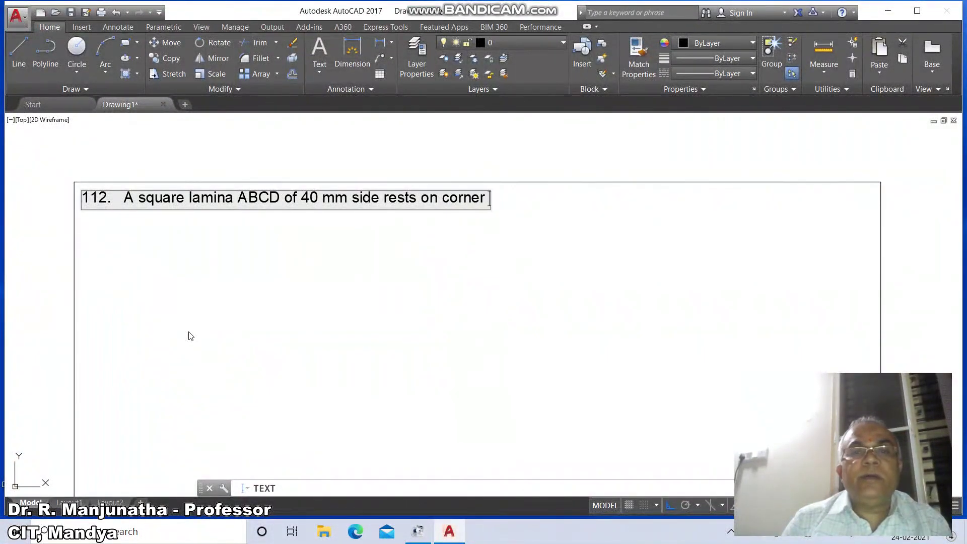
type("C such that")
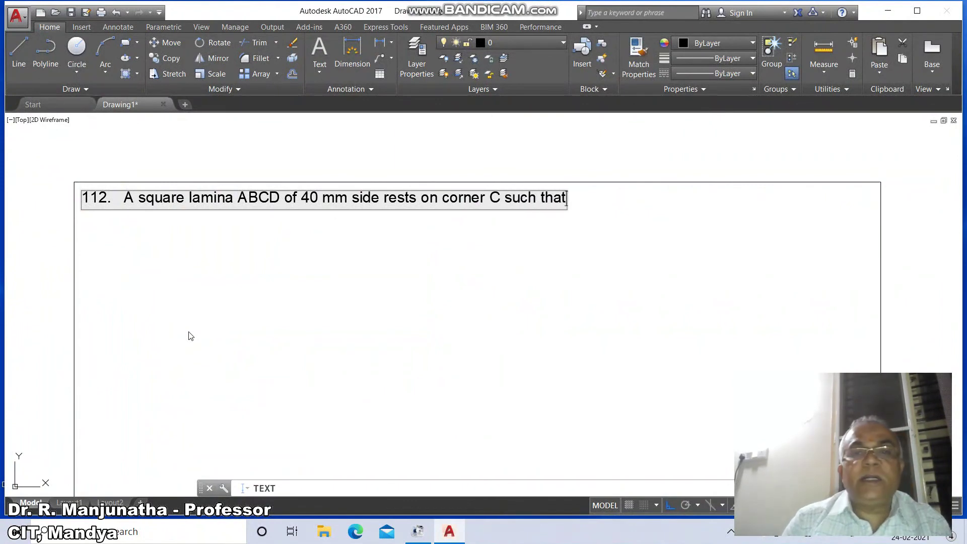
type(" the diagon")
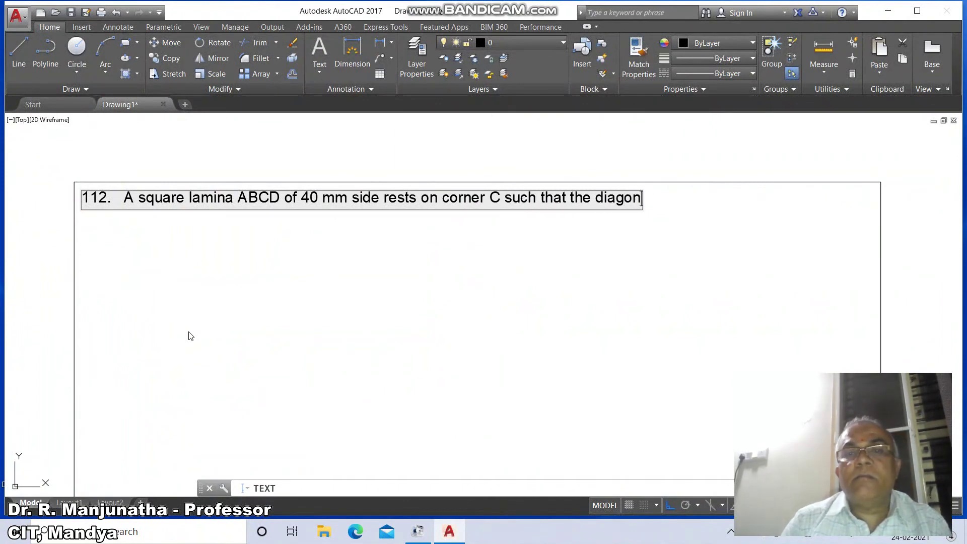
type("al AC ")
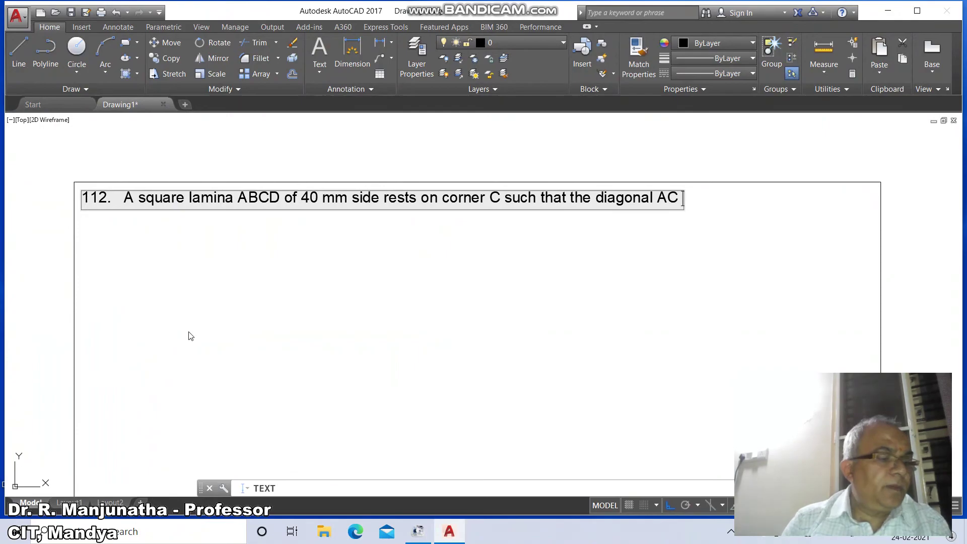
type("appears to be ")
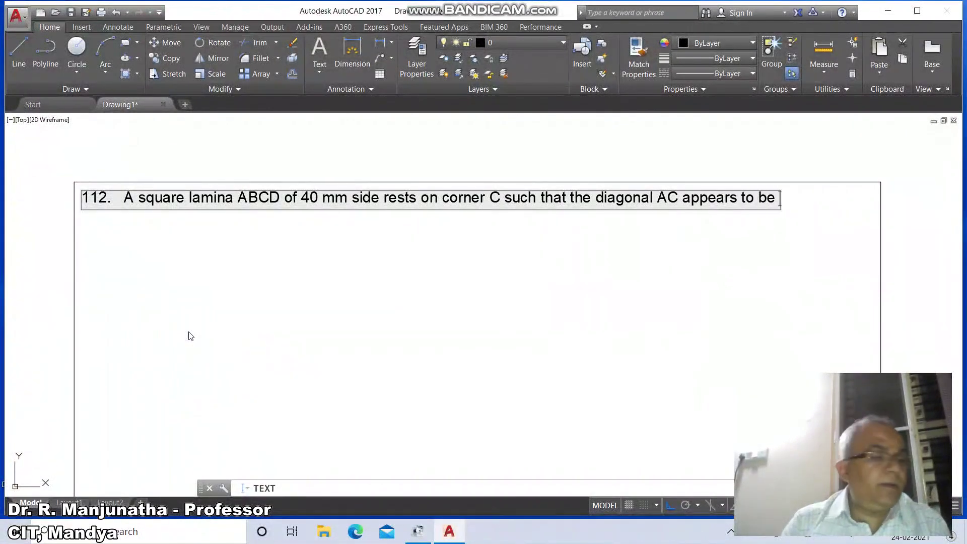
type("at 45")
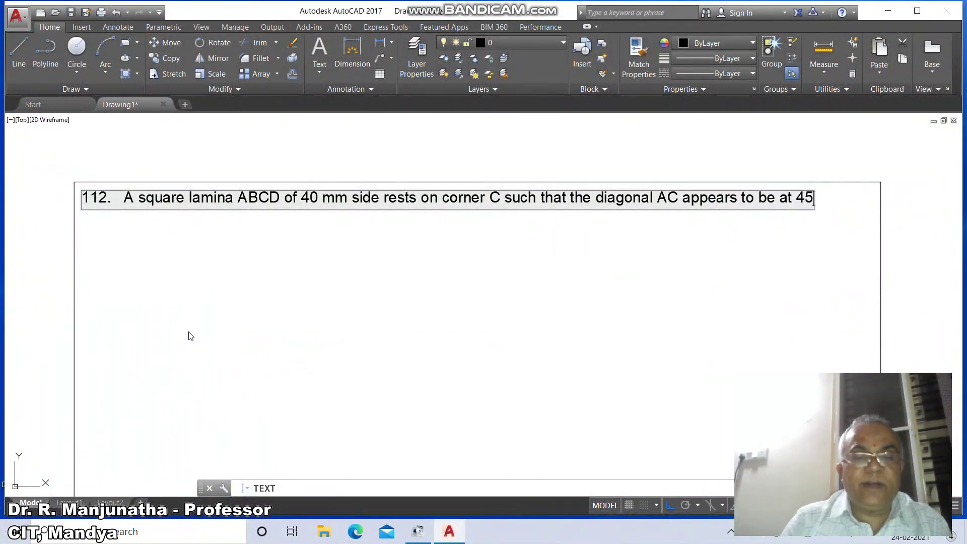
type("%%d to VP")
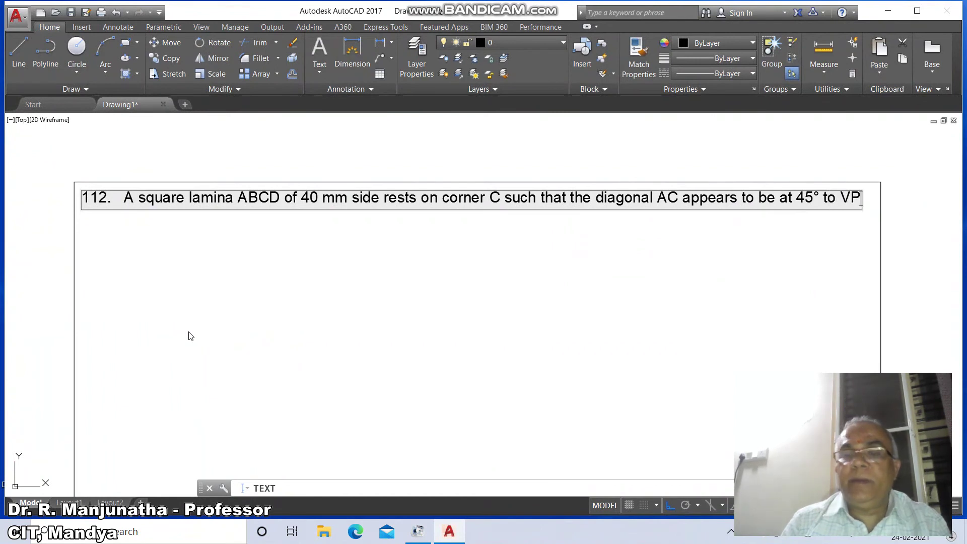
type(".")
key("Return")
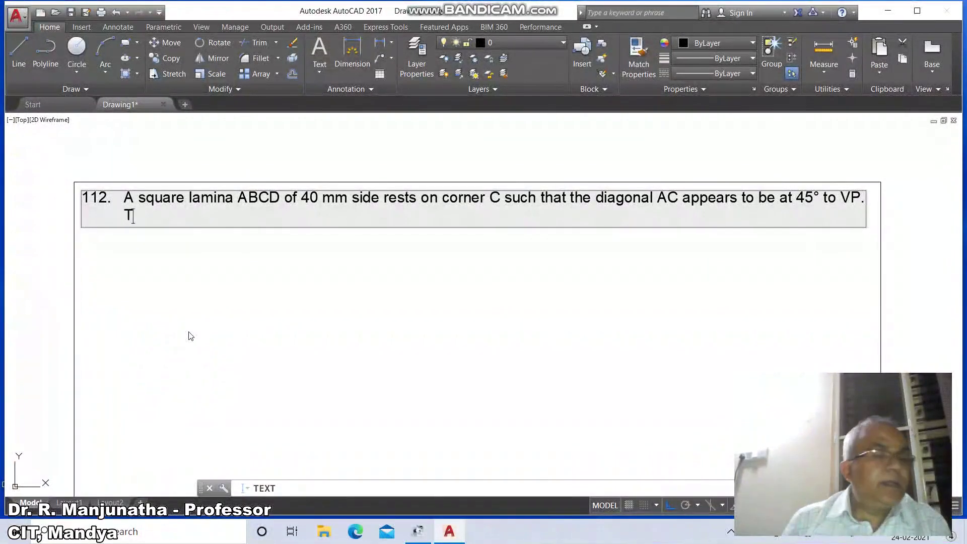
Write the second line "The two sides BC and CD containing the corner C make equal inclination with HP. The surface of the lamina"
type("The two")
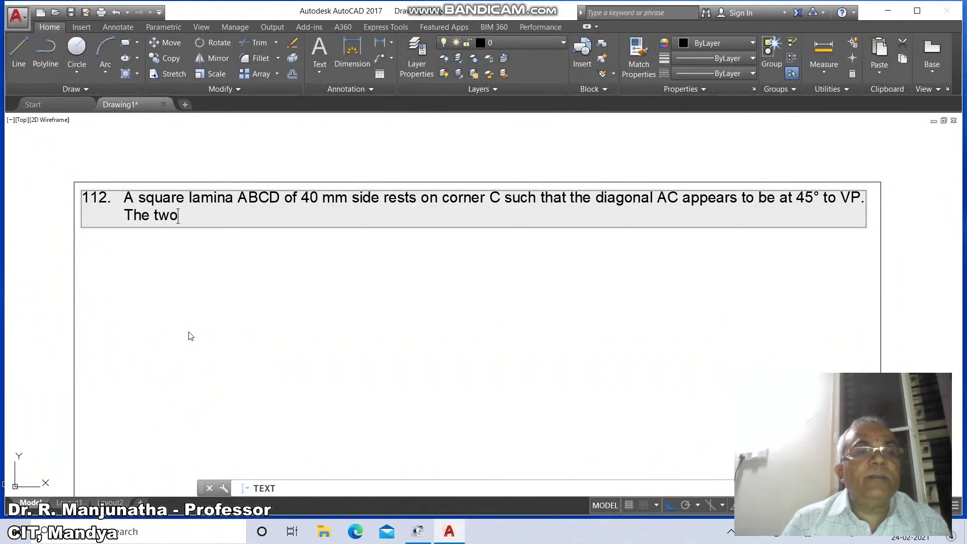
type(" sides ")
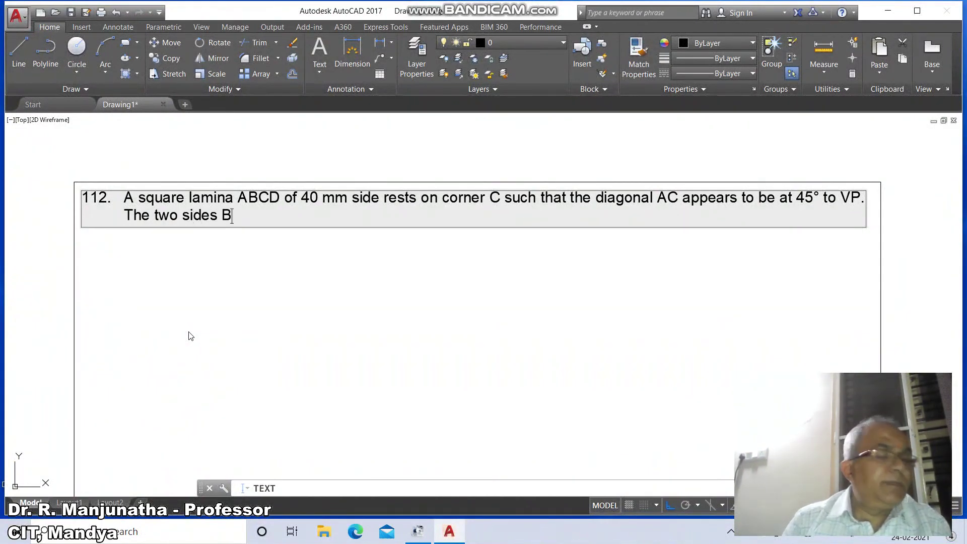
type("BC and CD")
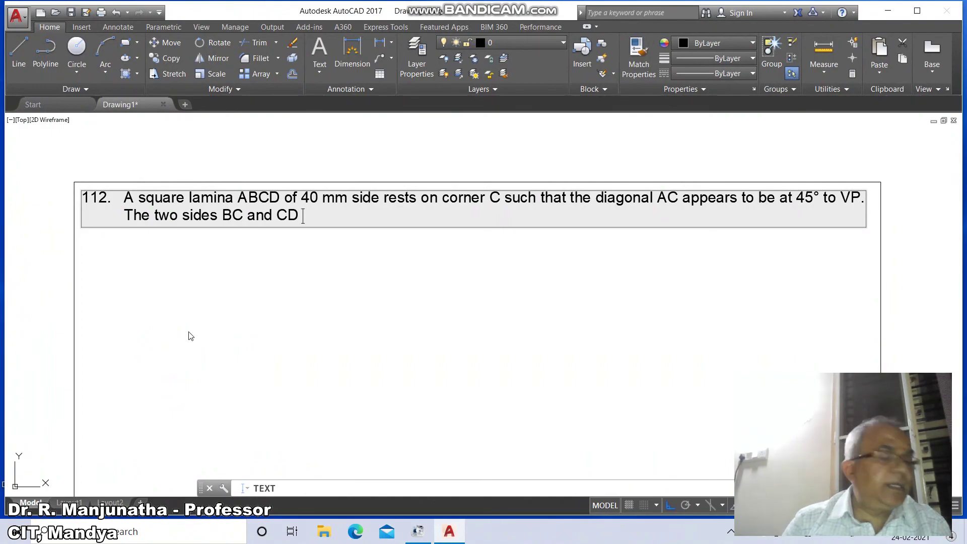
type(" containing the ")
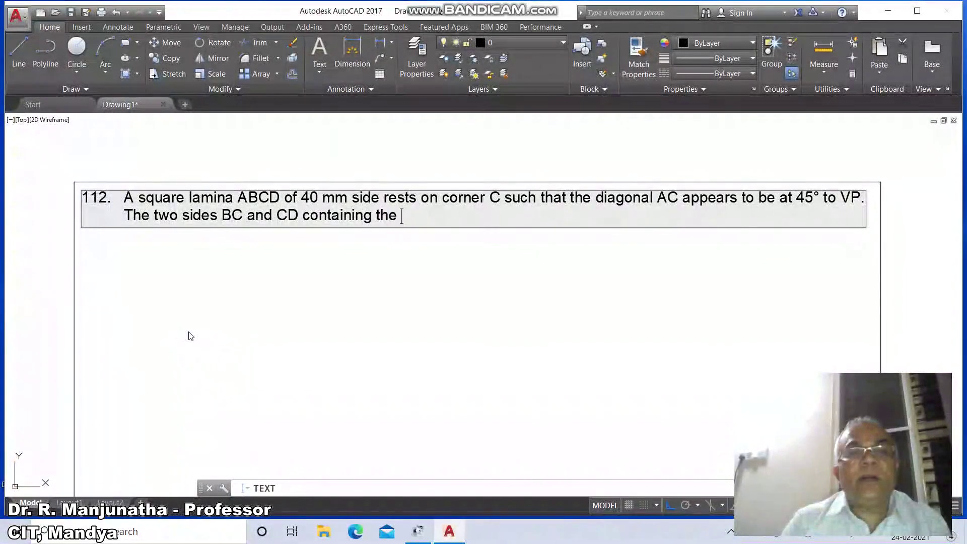
type("corner ")
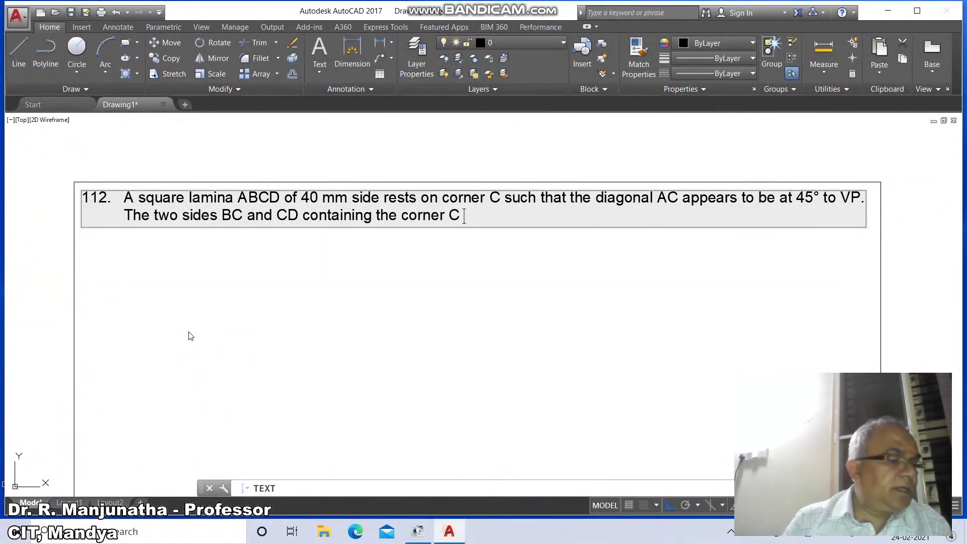
type("C make e")
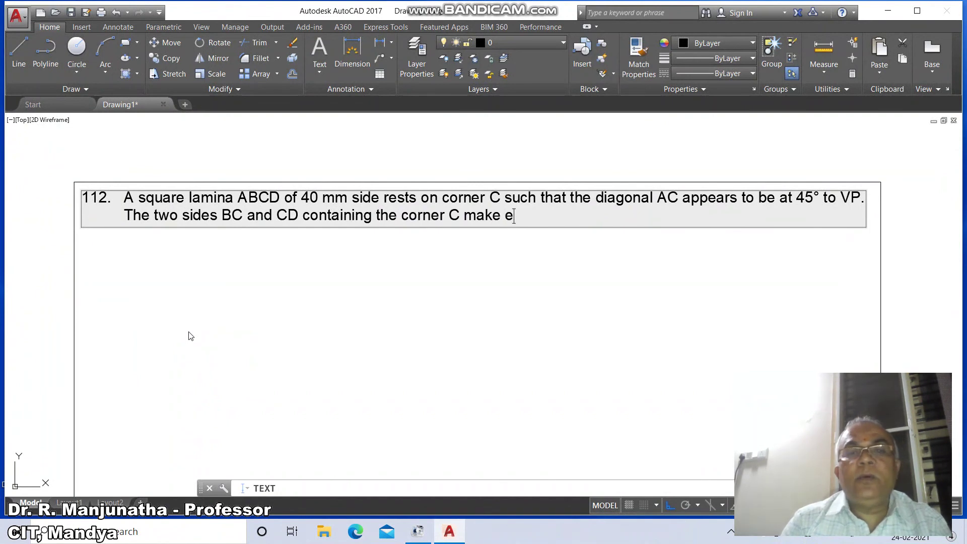
type("qual inclination ")
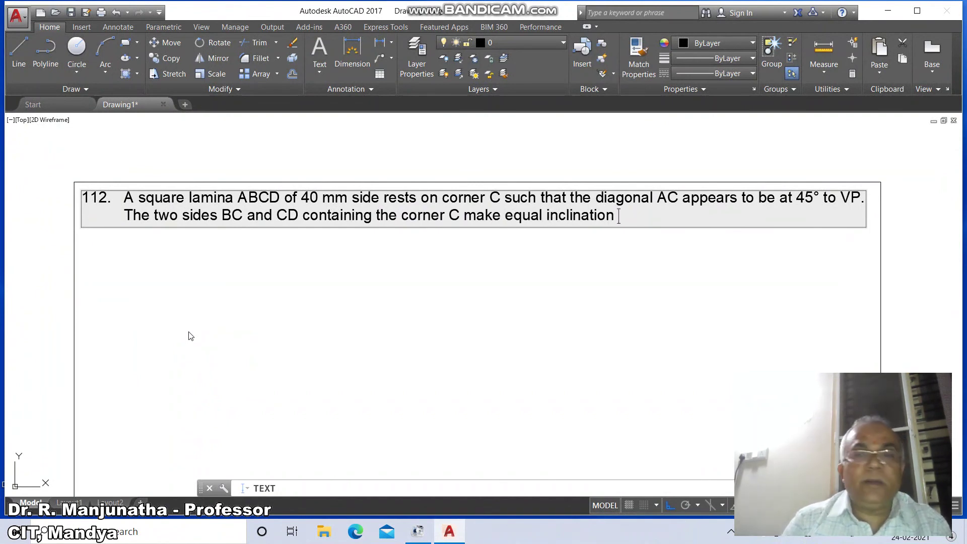
type("with HP.   The surfac")
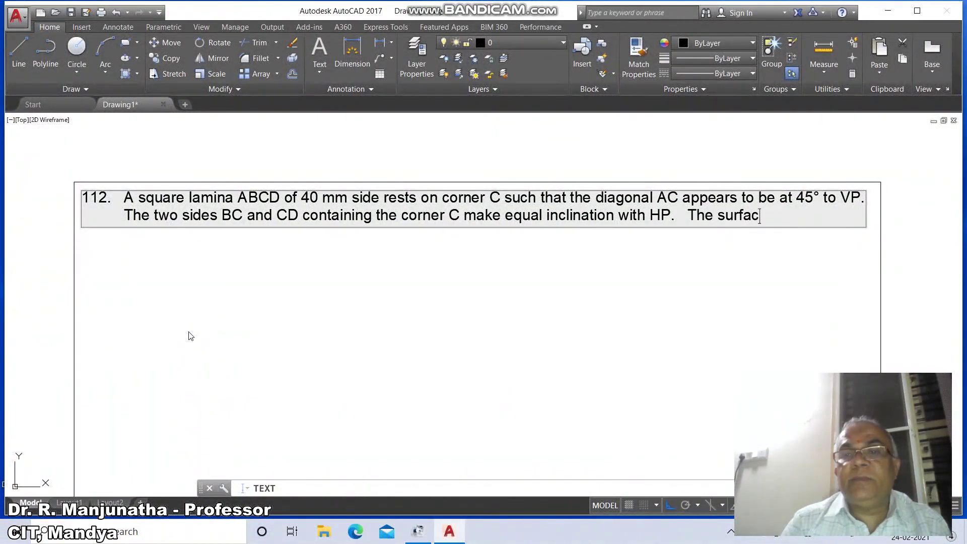
type("e of the lami")
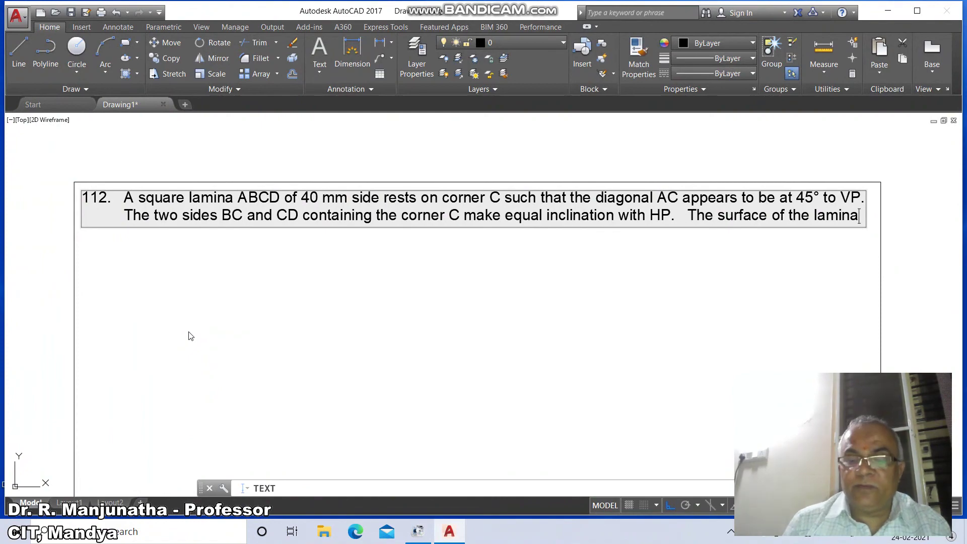
type("na")
Finish the statement with a third line reading "makes 30° with HP. Draw its top and front views."
key("Return")
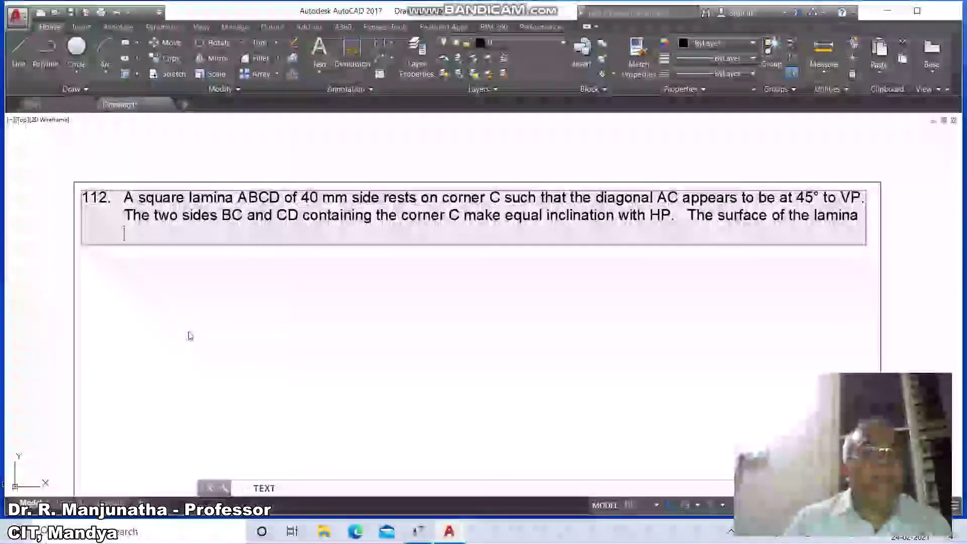
type("makes")
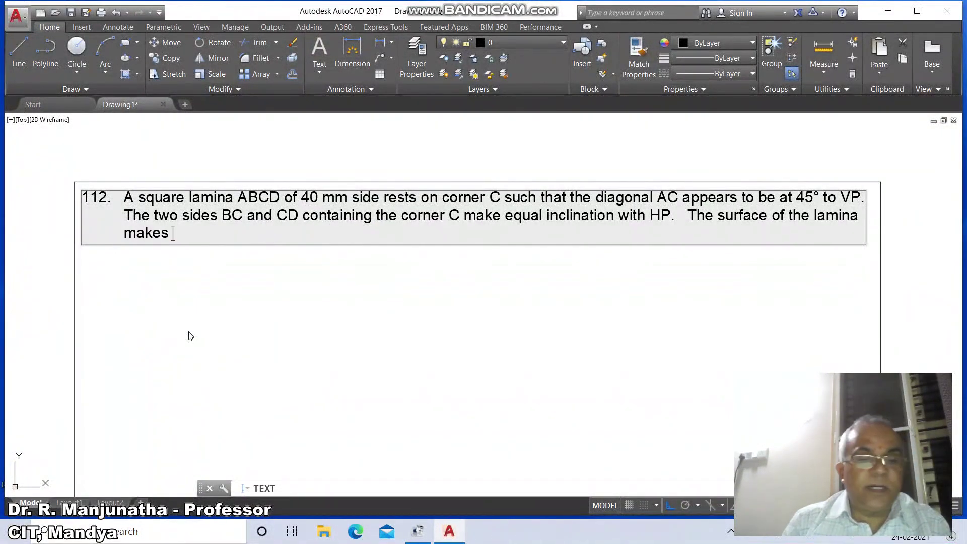
type(" 30°")
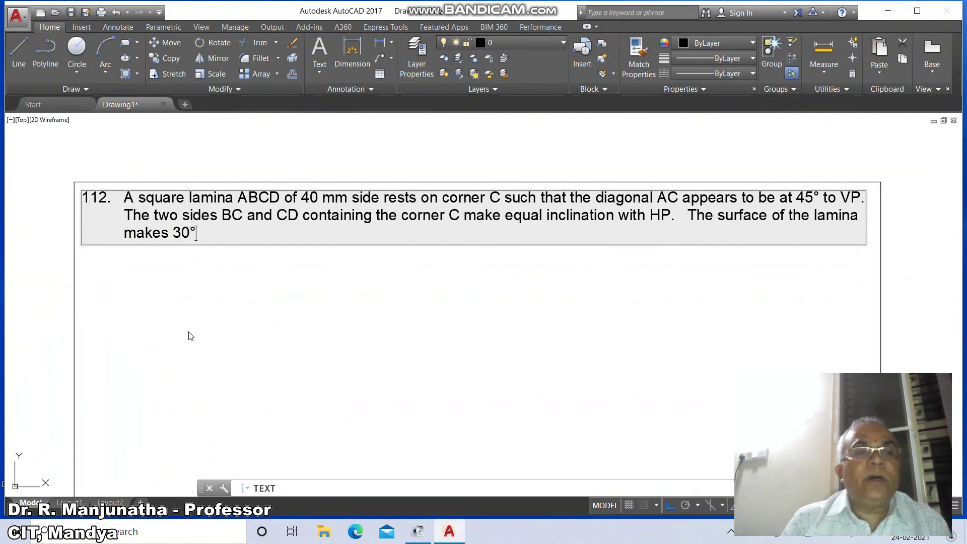
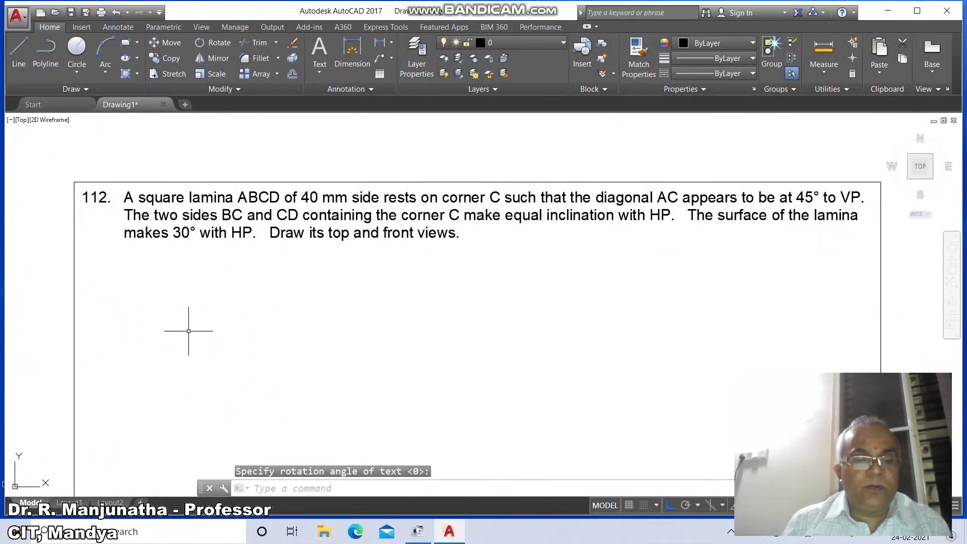
Zoom to a window enclosing the whole bordered sheet
scroll(211, 316, "down", 3)
type("p")
key("Return")
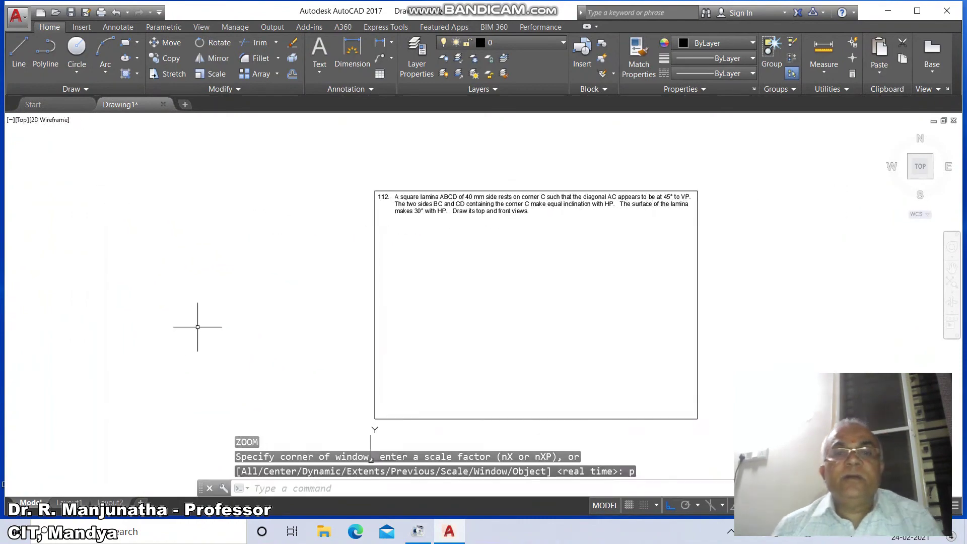
type("z")
key("Return")
type("w")
key("Return")
left_click(361, 193)
left_click(725, 421)
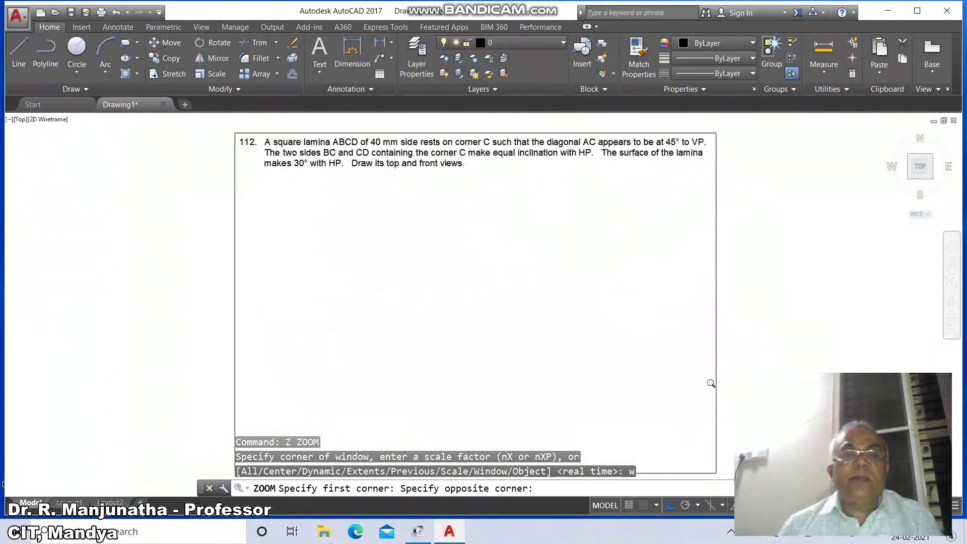
Create two new layers named XY and VIEWS
type("la")
key("Return")
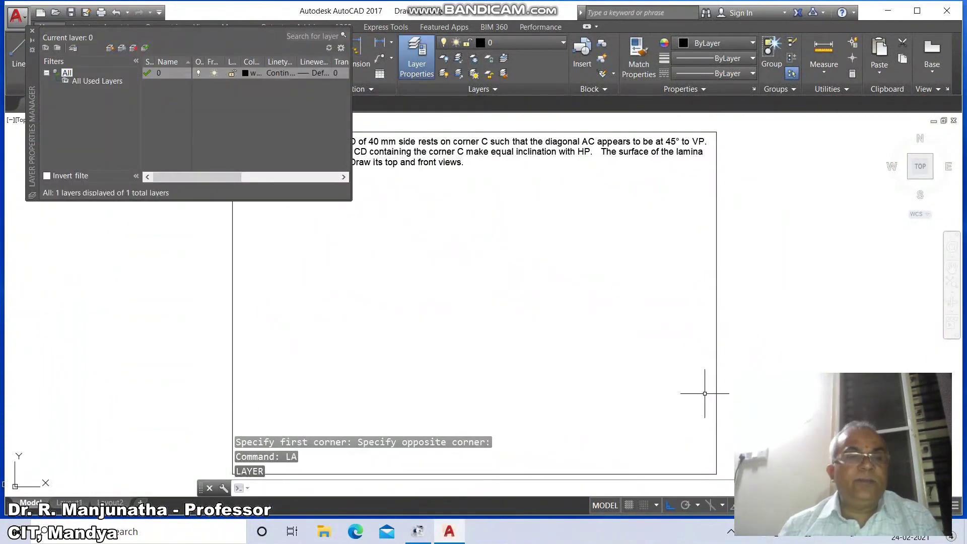
left_click(110, 49)
type("XY")
key("Return")
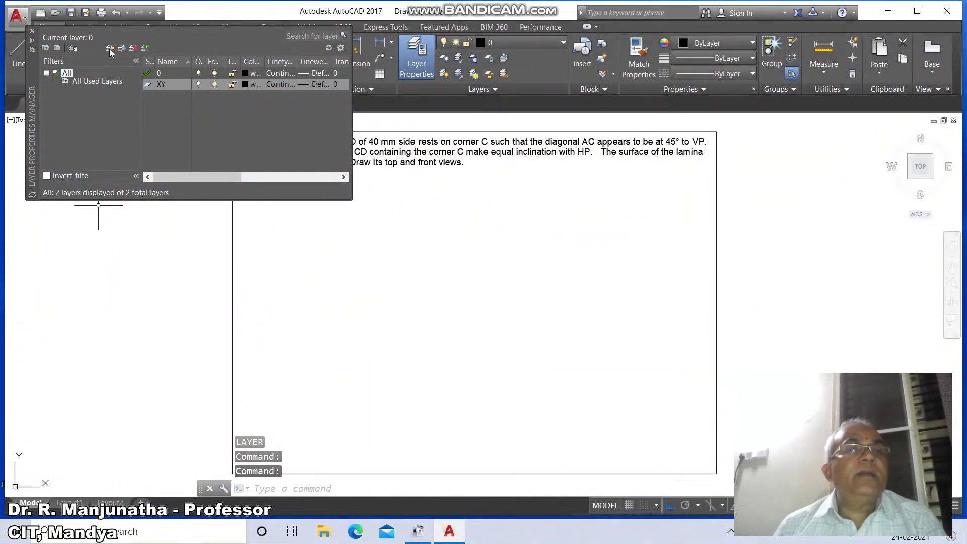
left_click(110, 49)
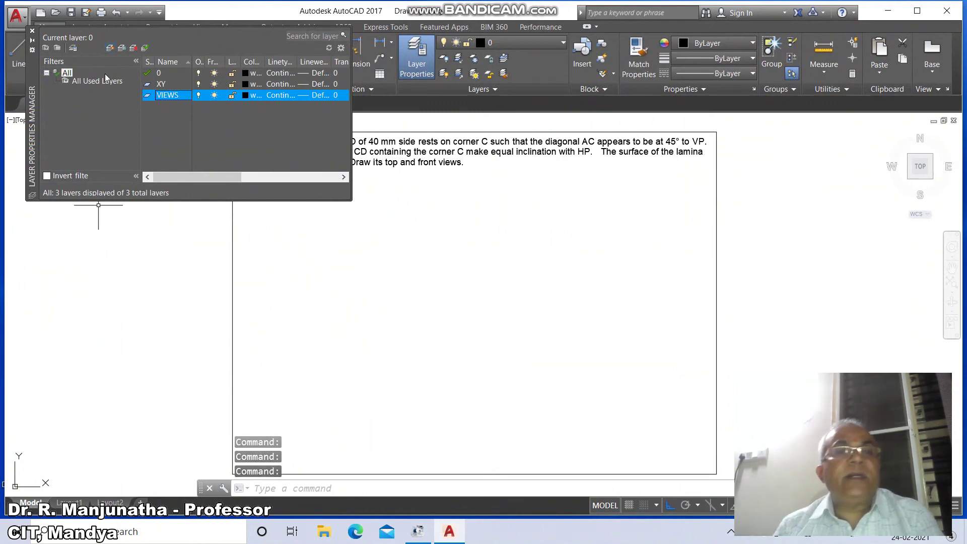
Set the lineweight of layer 0 to 0.05 mm and that of layer XY to 0.13 mm
left_click(312, 75)
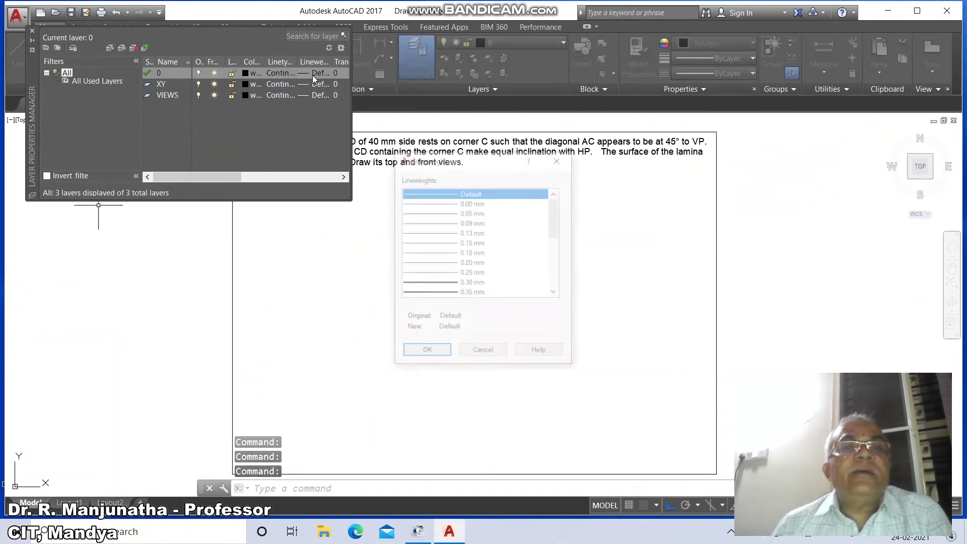
left_click(473, 213)
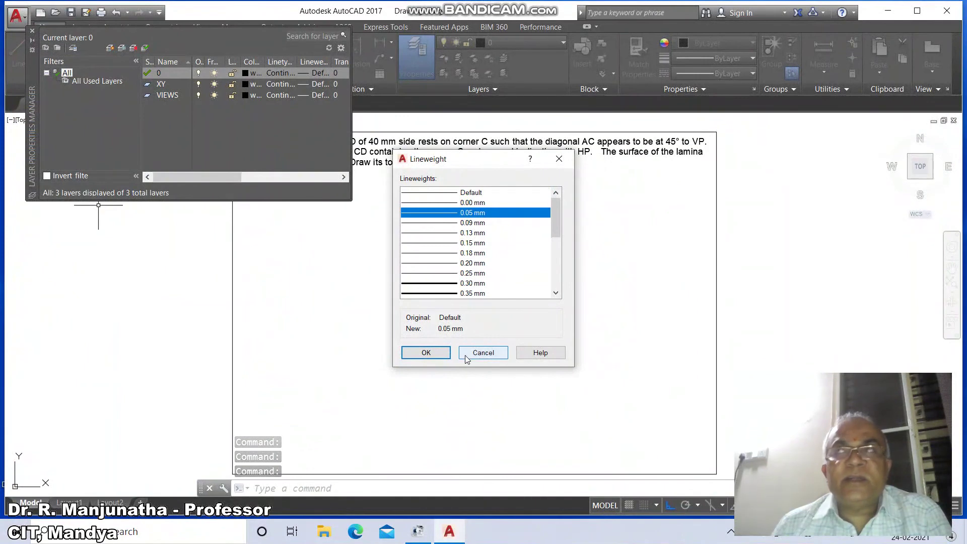
left_click(426, 354)
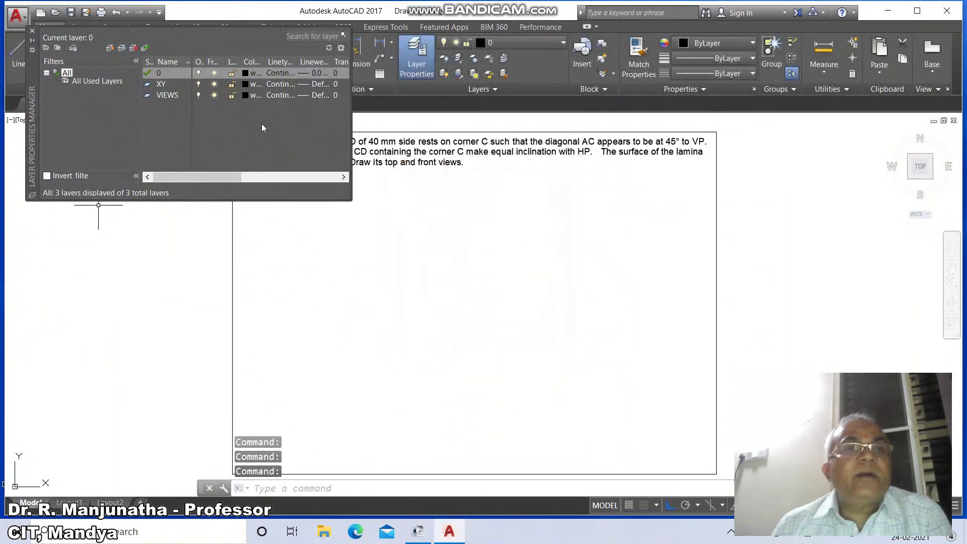
left_click(312, 85)
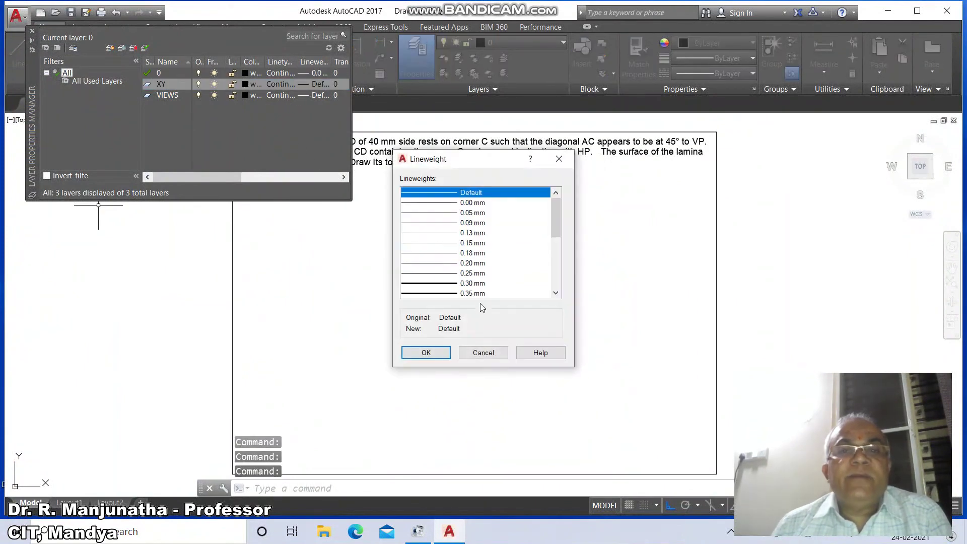
left_click(472, 233)
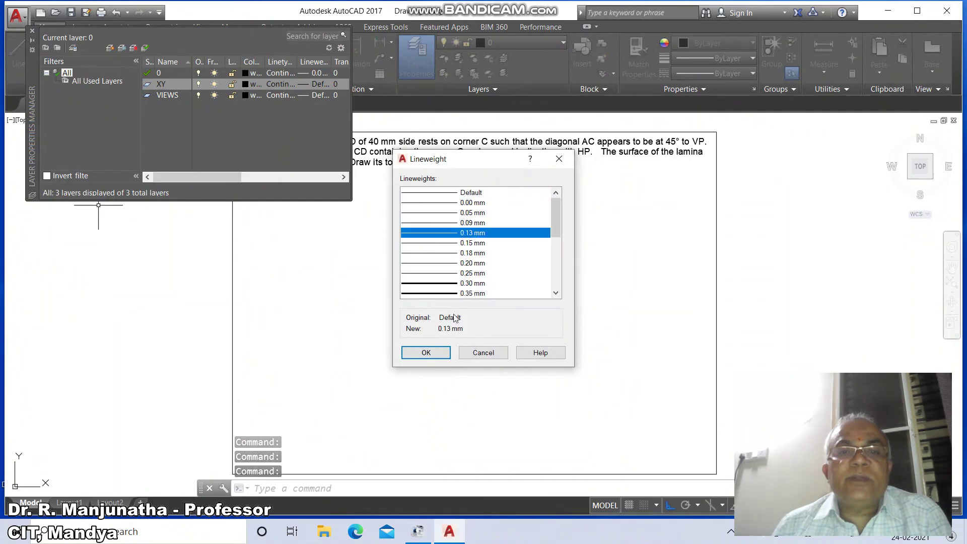
left_click(432, 353)
Set the VIEWS layer's lineweight to 0.50 mm and close the layer manager
left_click(317, 95)
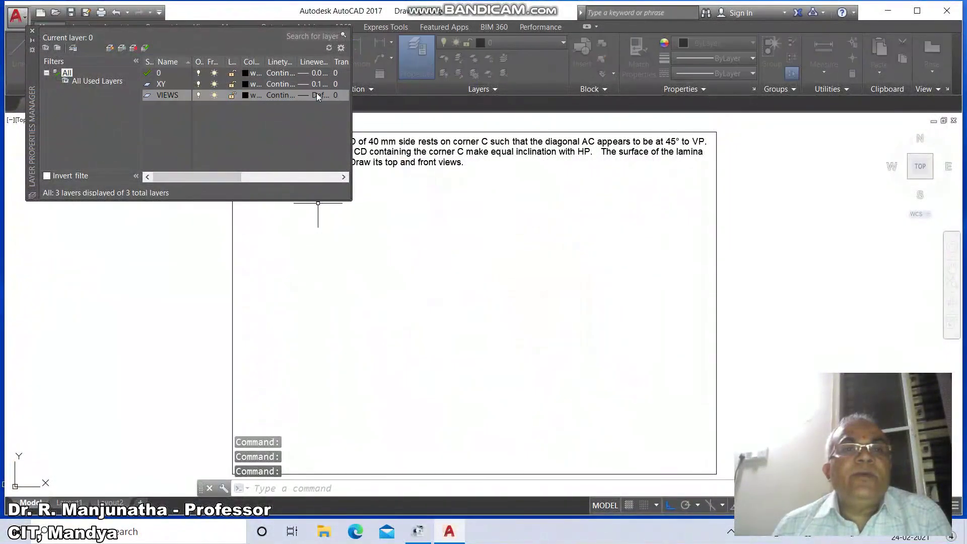
left_click(555, 292)
left_click(556, 292)
left_click(491, 294)
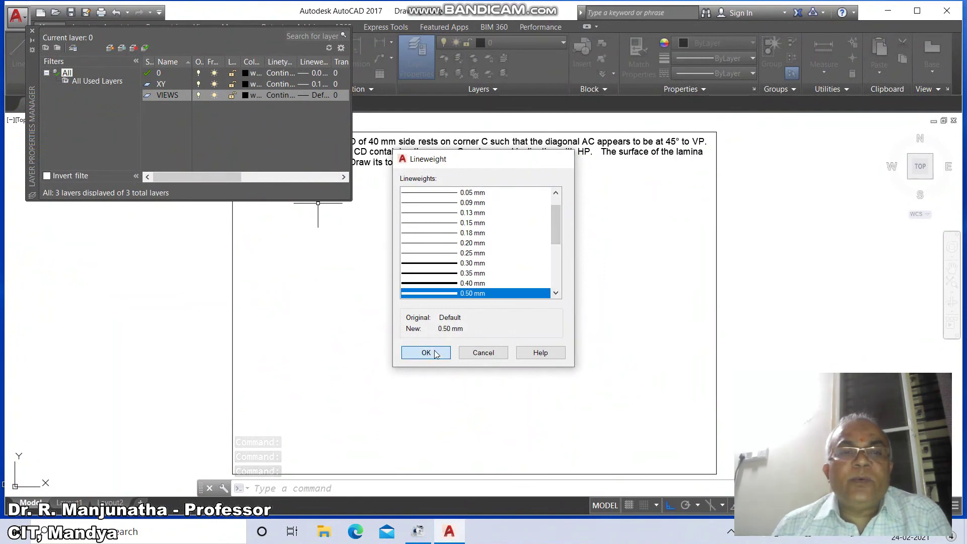
left_click(434, 352)
left_click(33, 31)
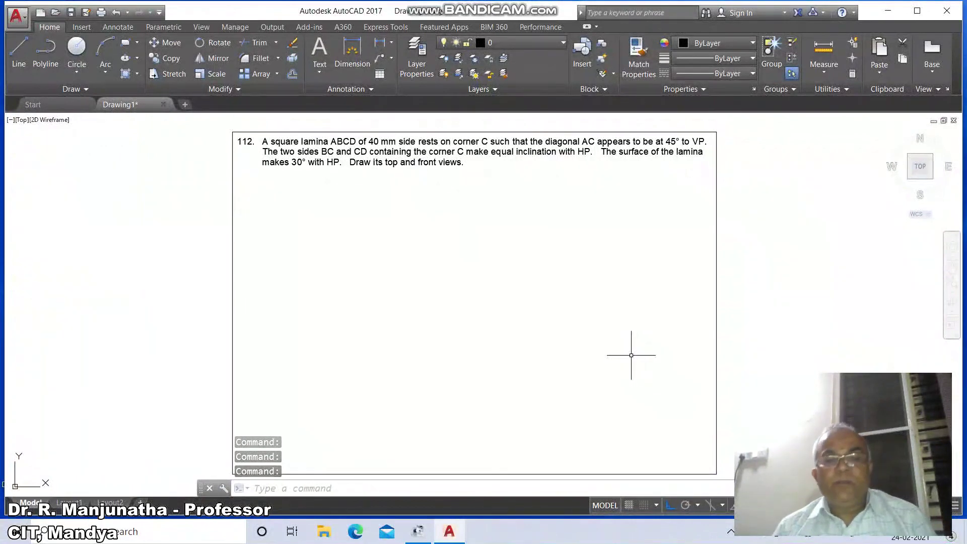
Draw a four-sided polygon by its edge, 40 mm per side, in the lower-left part of the sheet
type("POL")
key("Return")
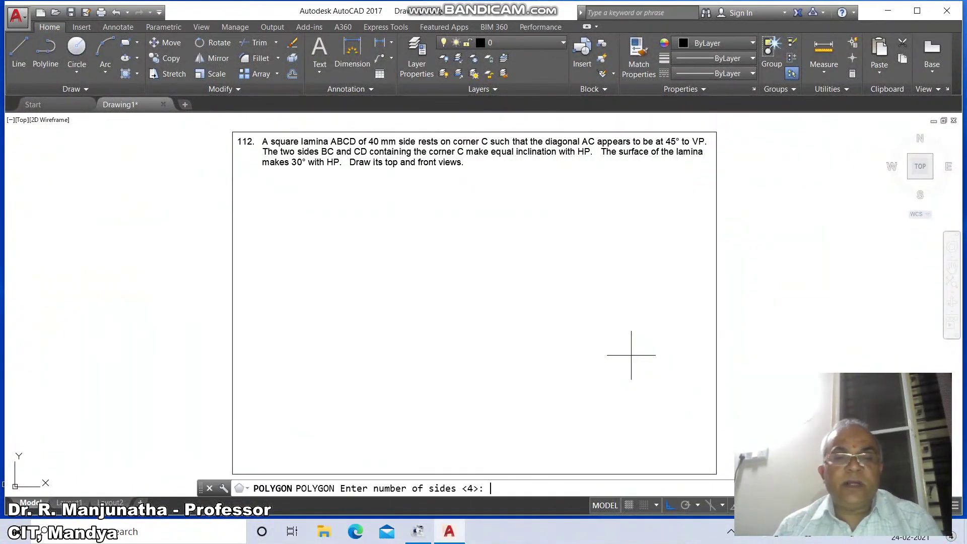
key("Return")
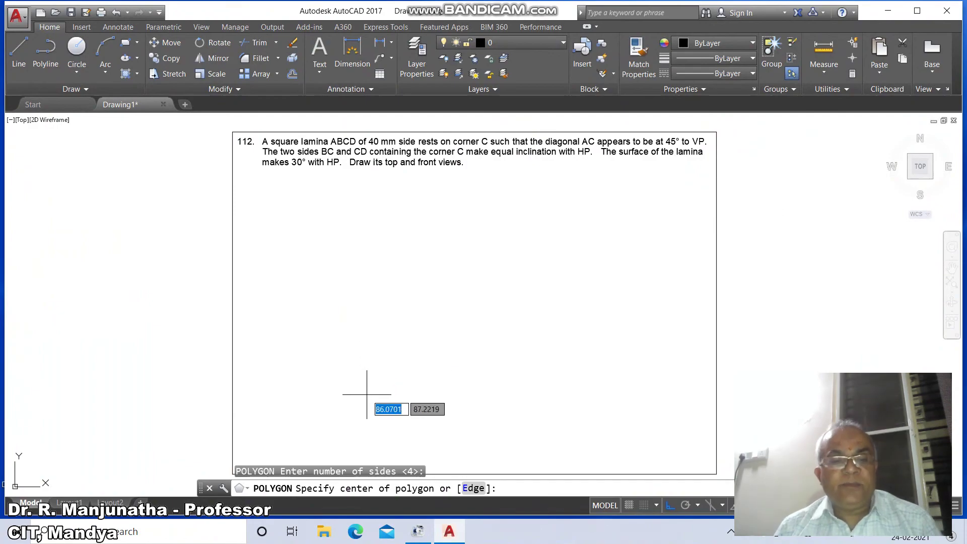
type("E")
key("Return")
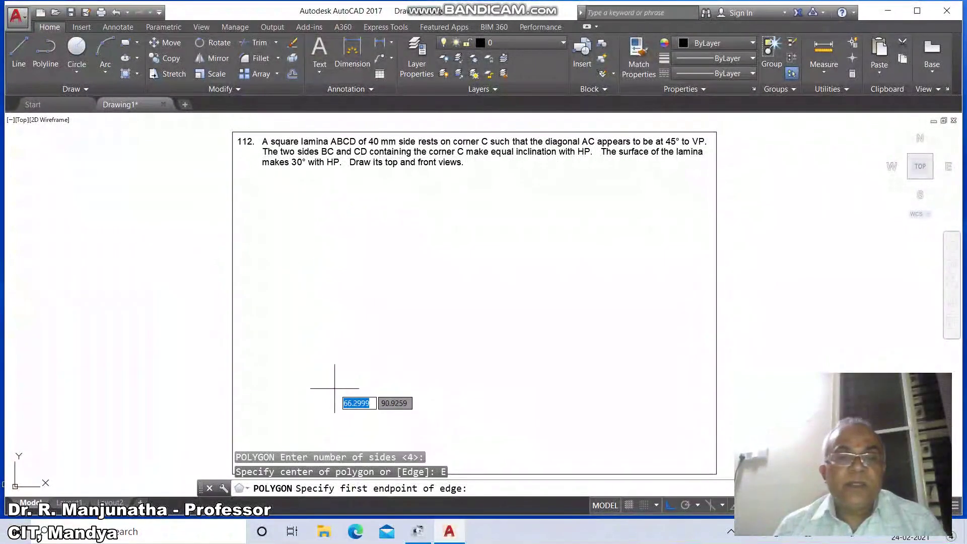
left_click(331, 336)
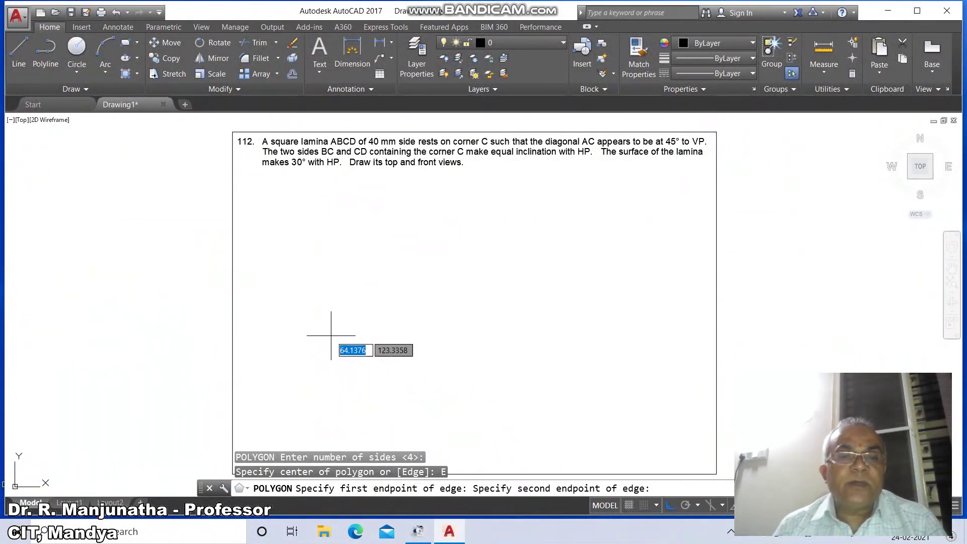
type("40")
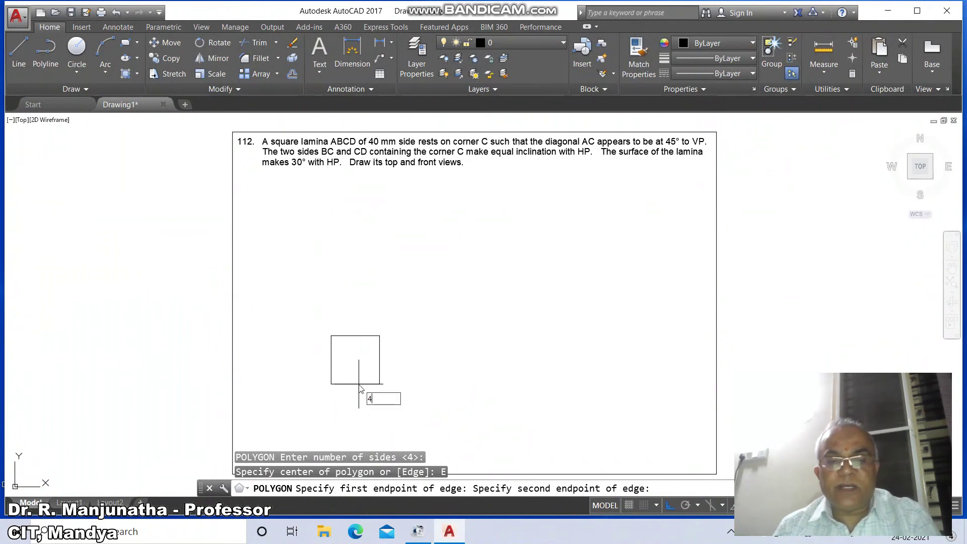
key("Return")
Draw the square's diagonal from its upper-left corner to its lower-right corner, snapping to the intersections
type("L")
key("Return")
type("INT")
key("Return")
left_click(331, 336)
type("INT")
key("Return")
left_click(396, 401)
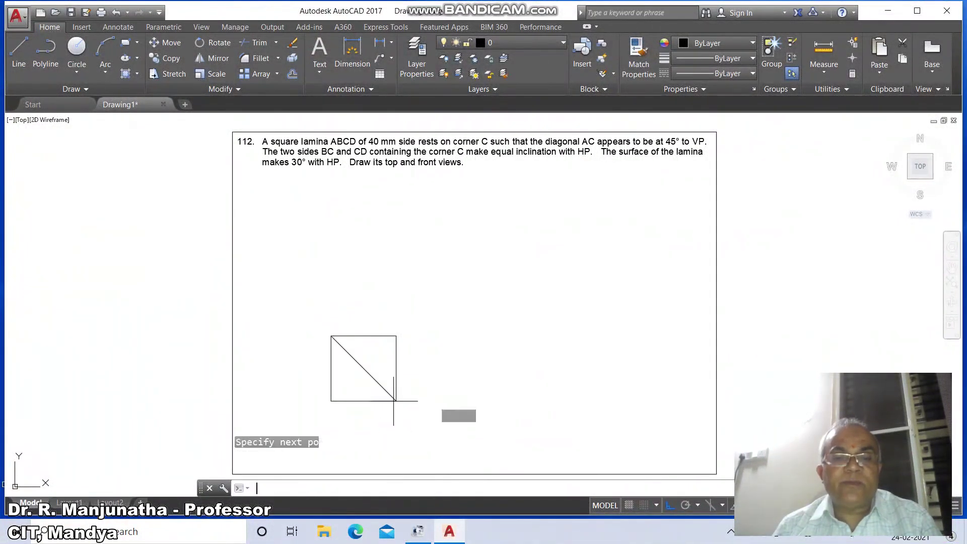
key("Return")
Draw the square's other diagonal from its upper-right corner to its lower-left corner, snapping to the intersections
key("Return")
type("INT")
key("Return")
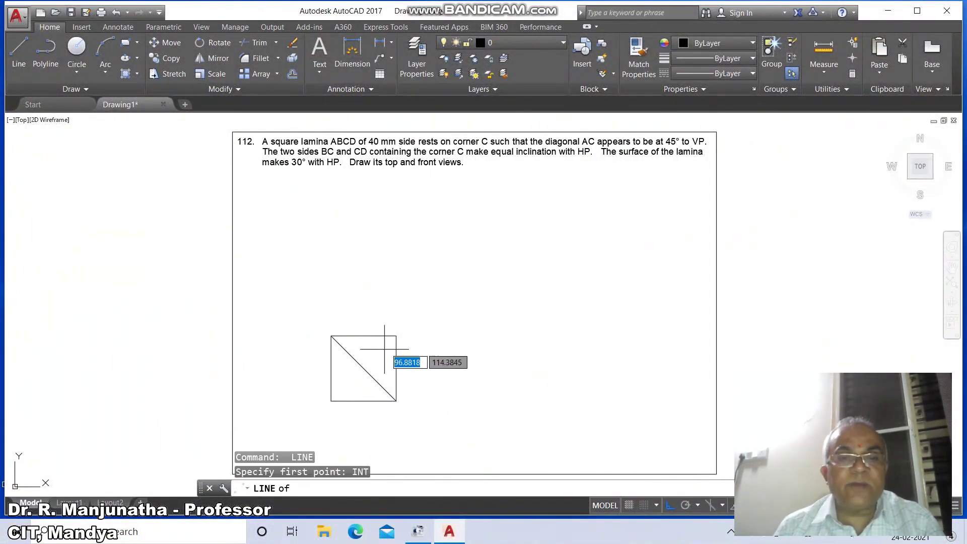
left_click(395, 337)
type("INT")
key("Return")
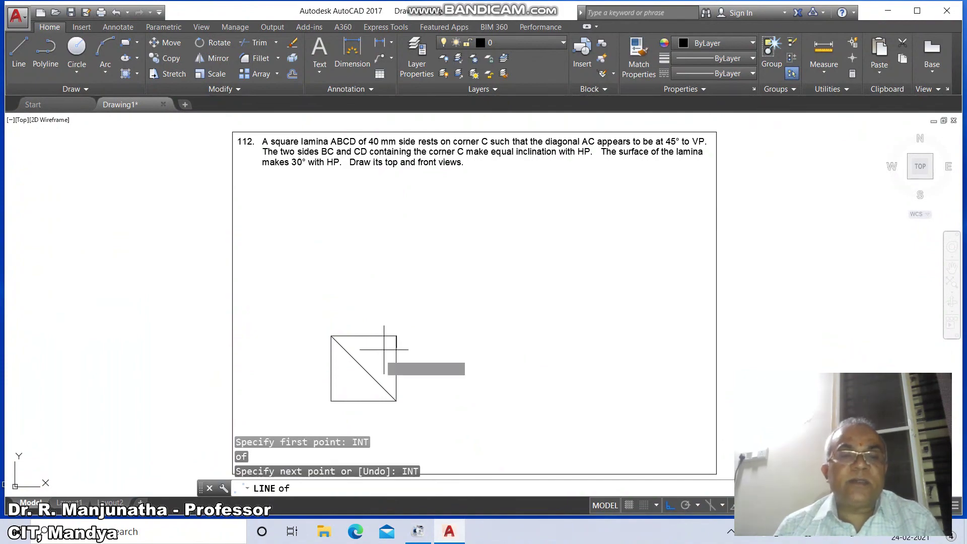
left_click(330, 401)
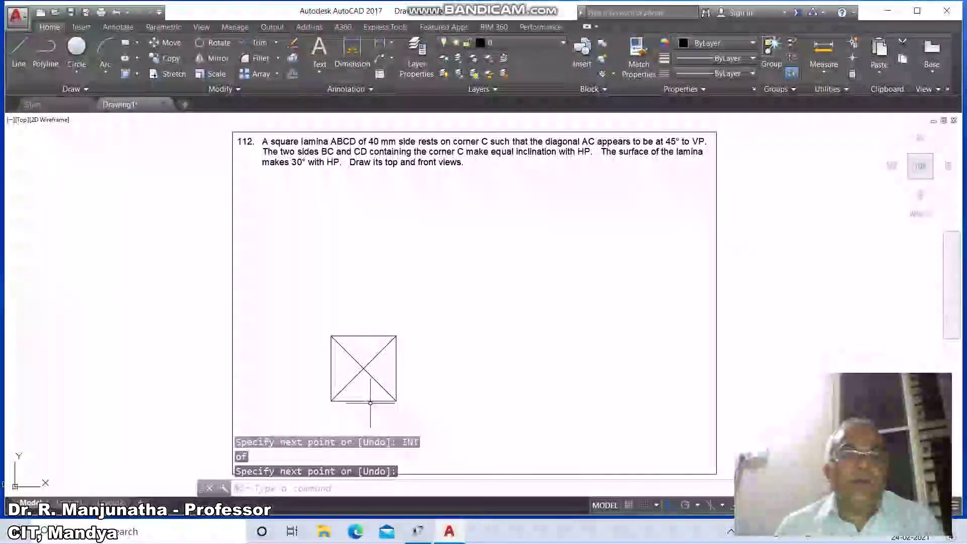
key("Return")
Put the square outline on the VIEWS layer and turn on the lineweight display
left_click(370, 400)
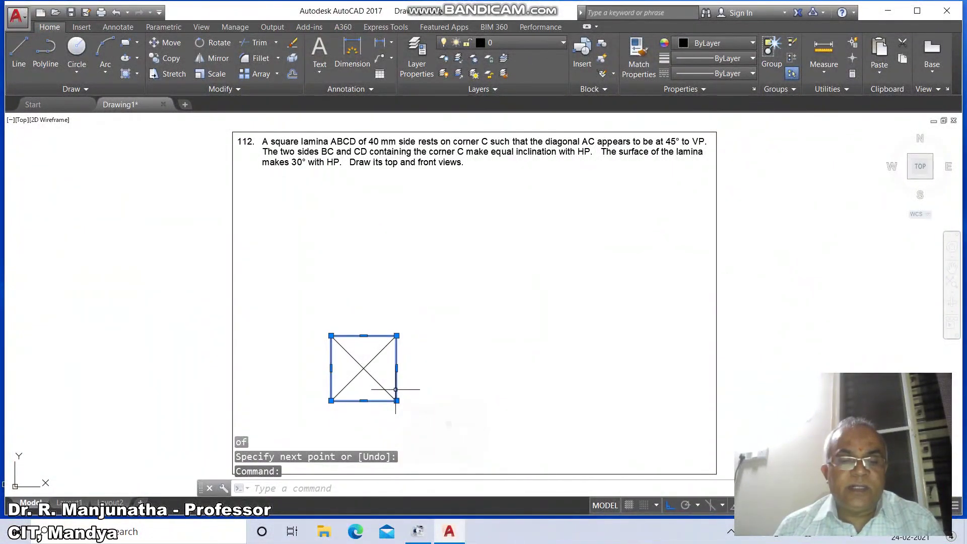
type("CH")
key("Return")
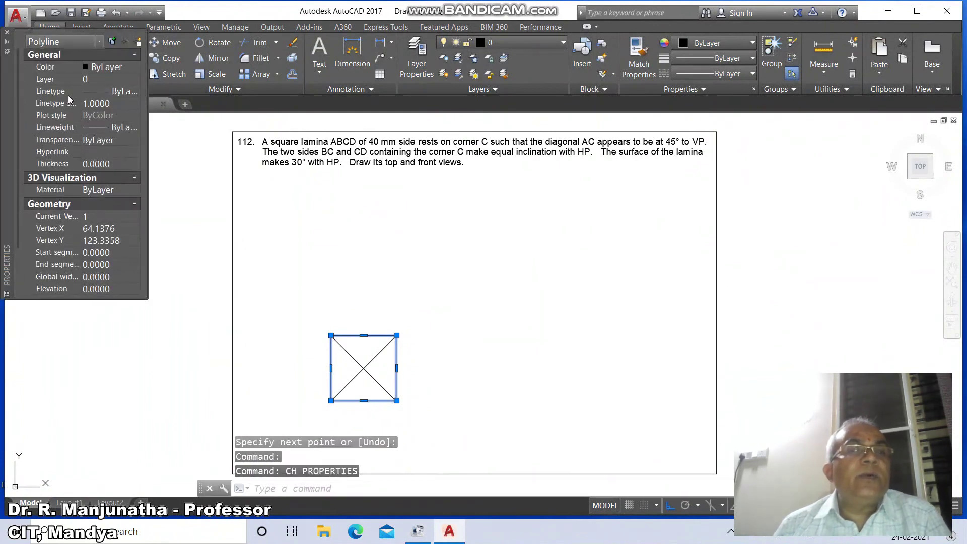
left_click(135, 79)
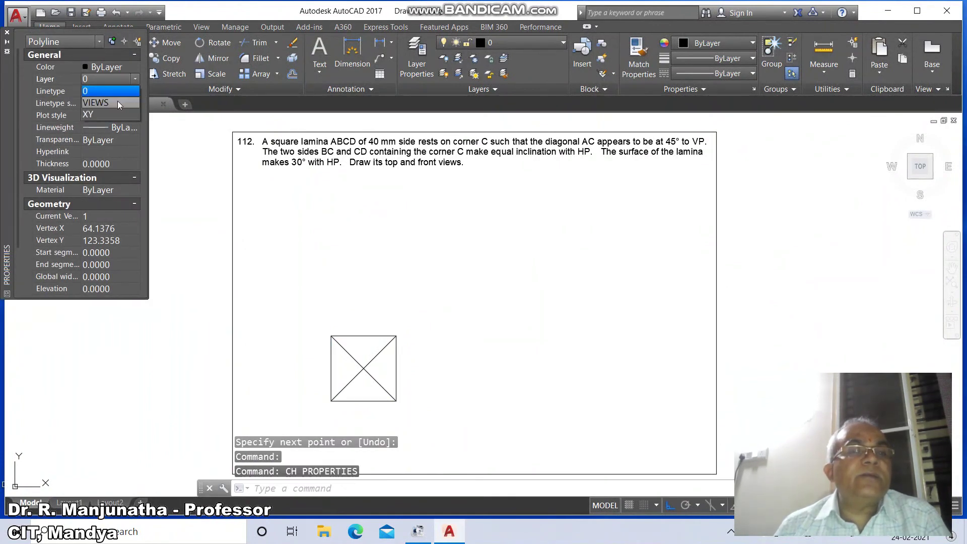
left_click(117, 101)
key("Escape")
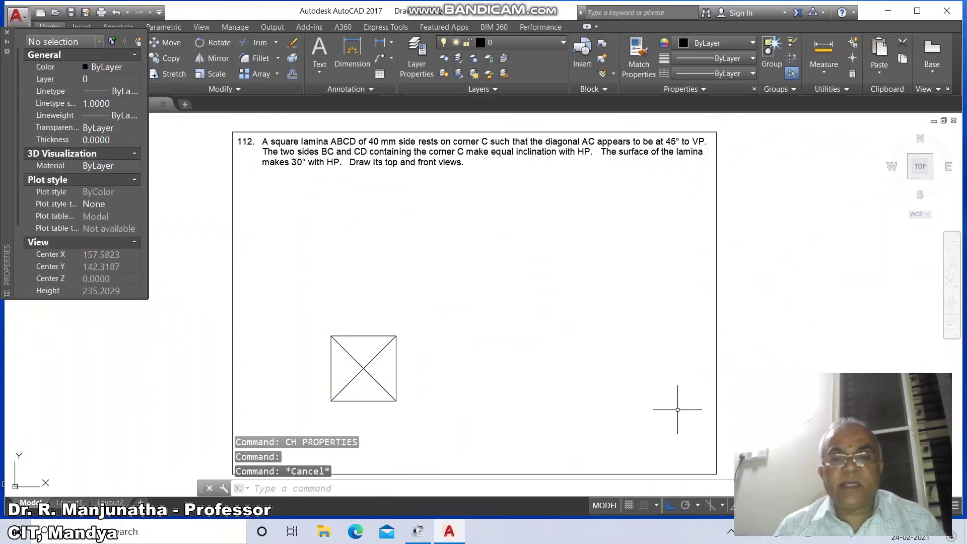
left_click(742, 505)
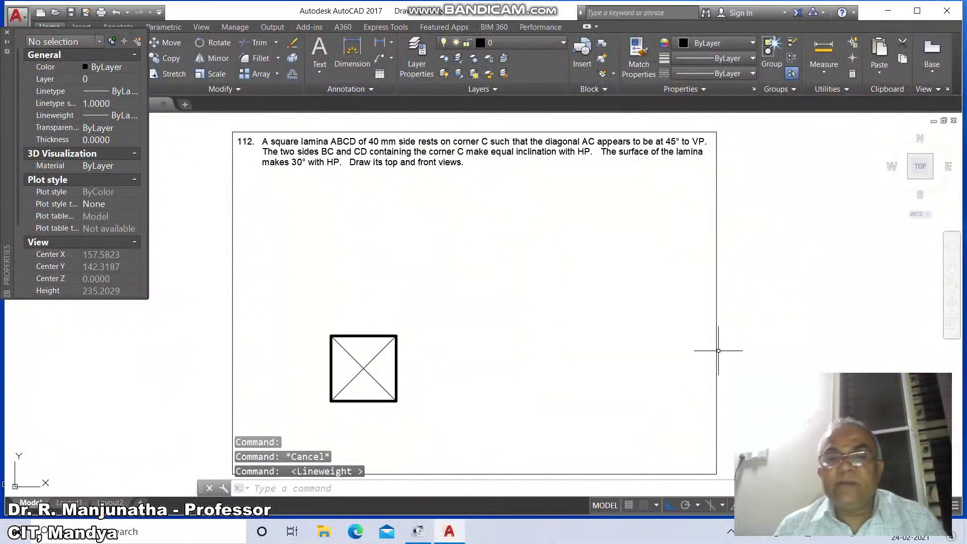
Rotate the square and both diagonals by 45° about the intersection of the diagonals
type("RO")
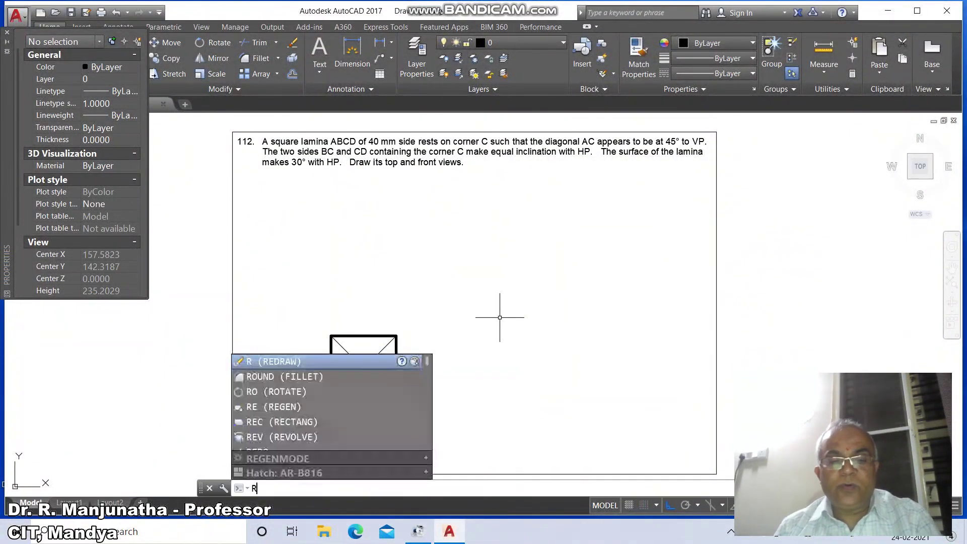
key("Return")
left_click(284, 297)
left_click(499, 449)
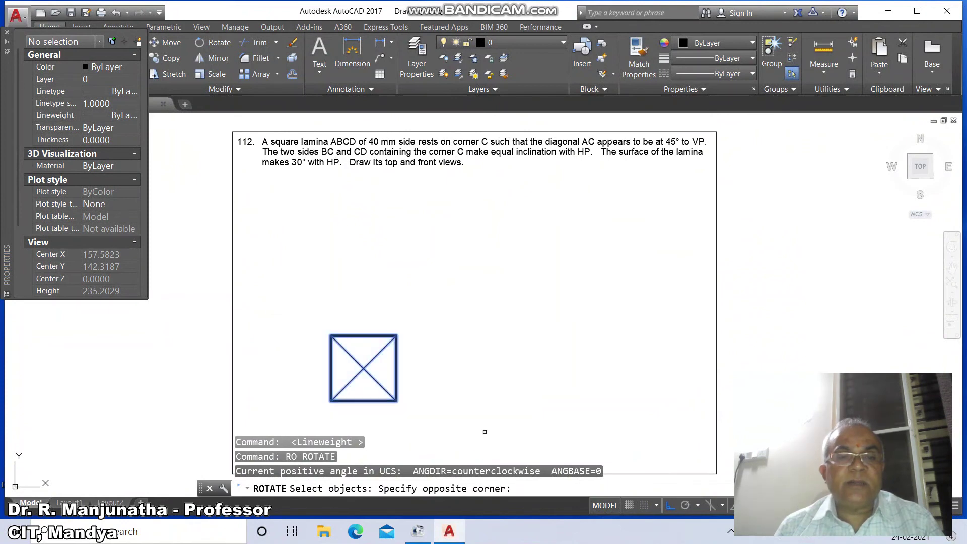
key("Return")
type("INT")
key("Return")
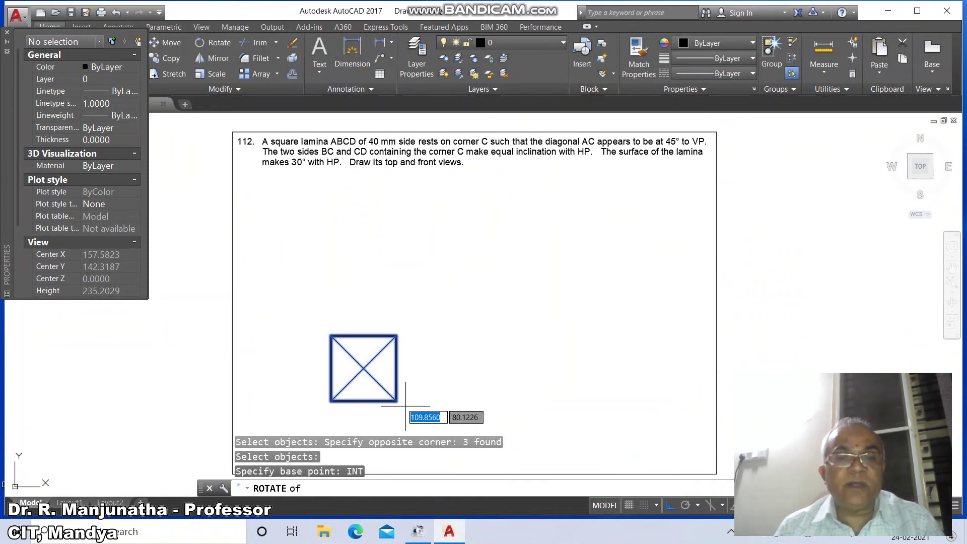
left_click(364, 369)
type("45")
key("Return")
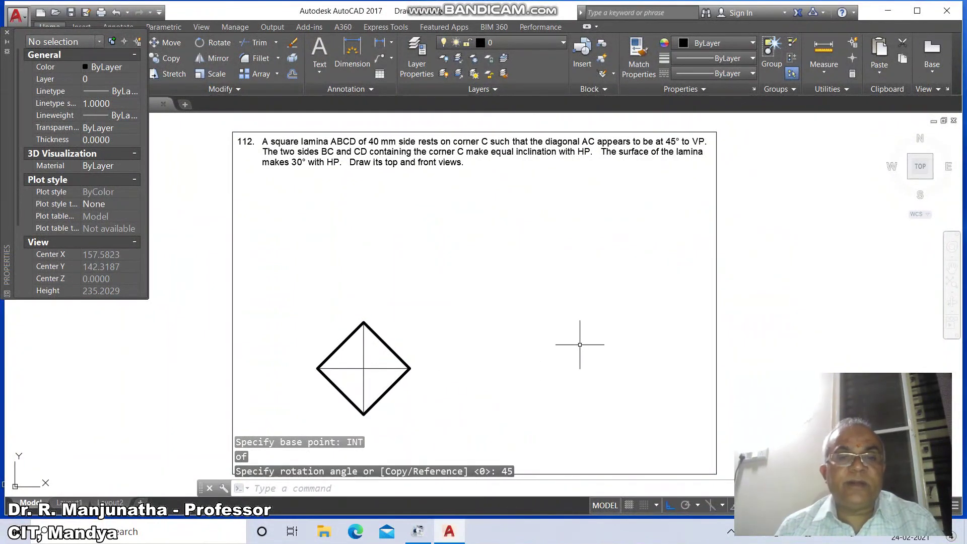
Draw a horizontal line a short distance above the rotated square, extending beyond both its side corners
type("l")
key("Return")
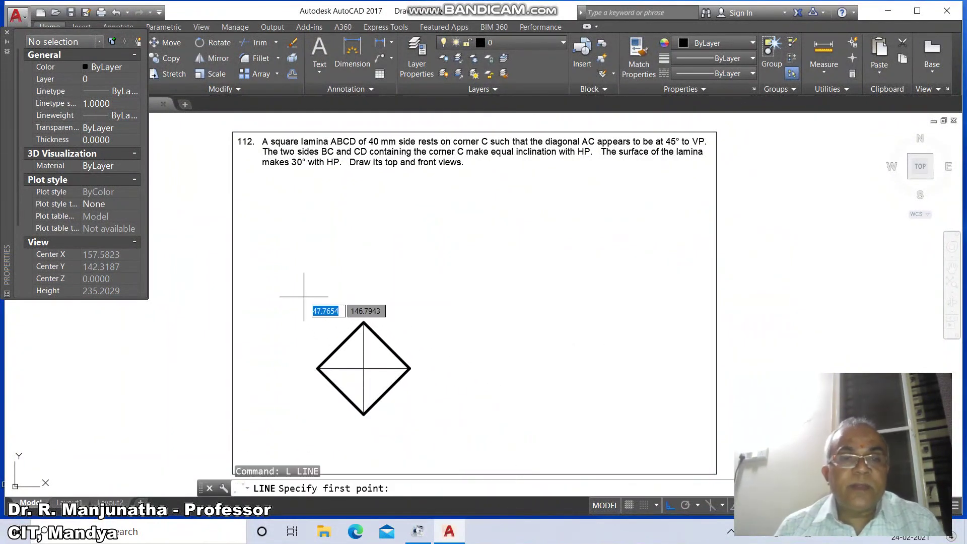
left_click(288, 291)
left_click(451, 294)
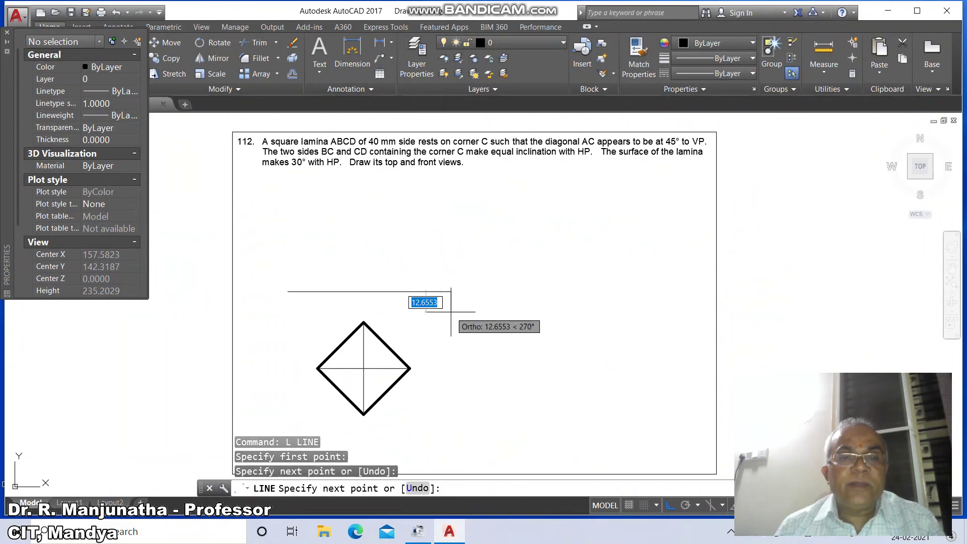
key("Return")
Draw a vertical projector from the rotated square's left corner perpendicular to the horizontal line above
key("Return")
type("int")
key("Return")
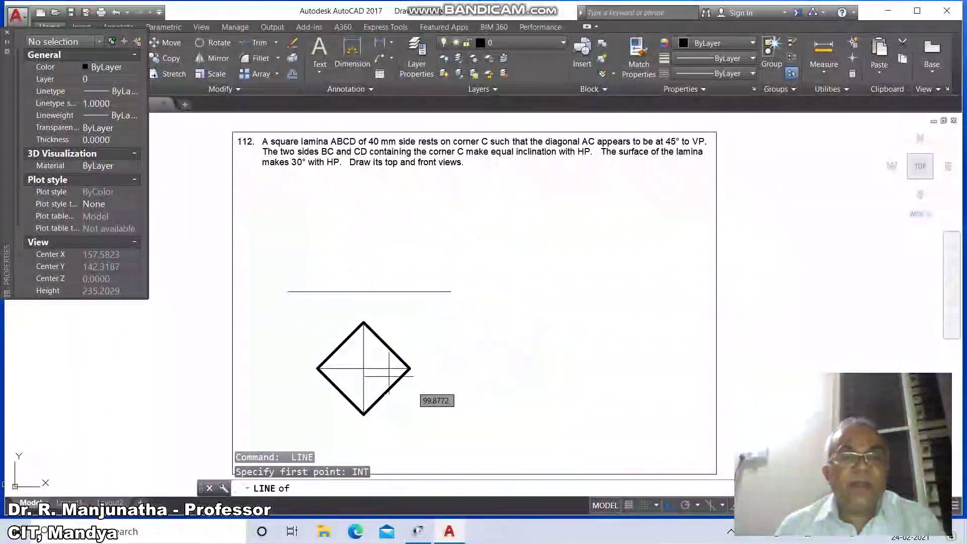
left_click(319, 369)
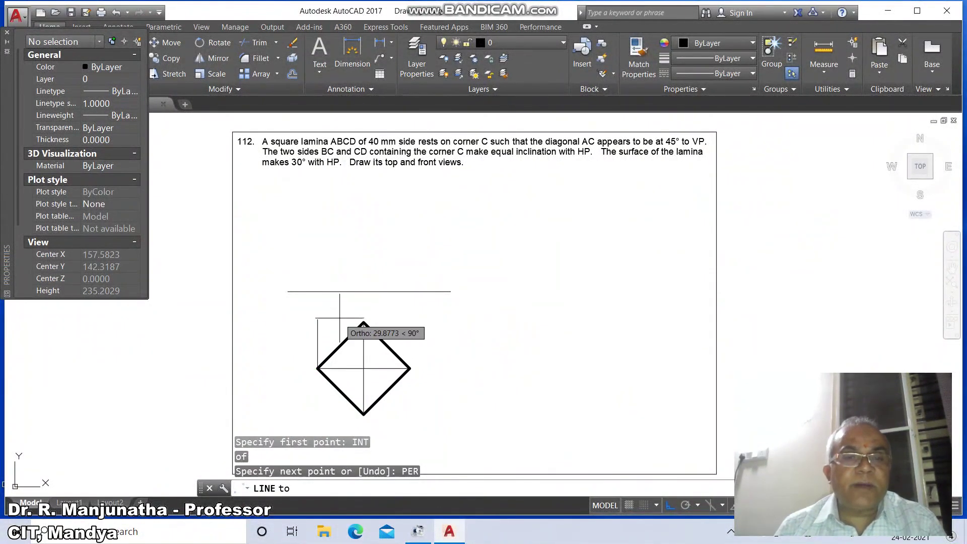
left_click(317, 291)
key("Return")
Draw a vertical projector from the rotated square's top corner perpendicular to the horizontal line
key("Return")
type("IN")
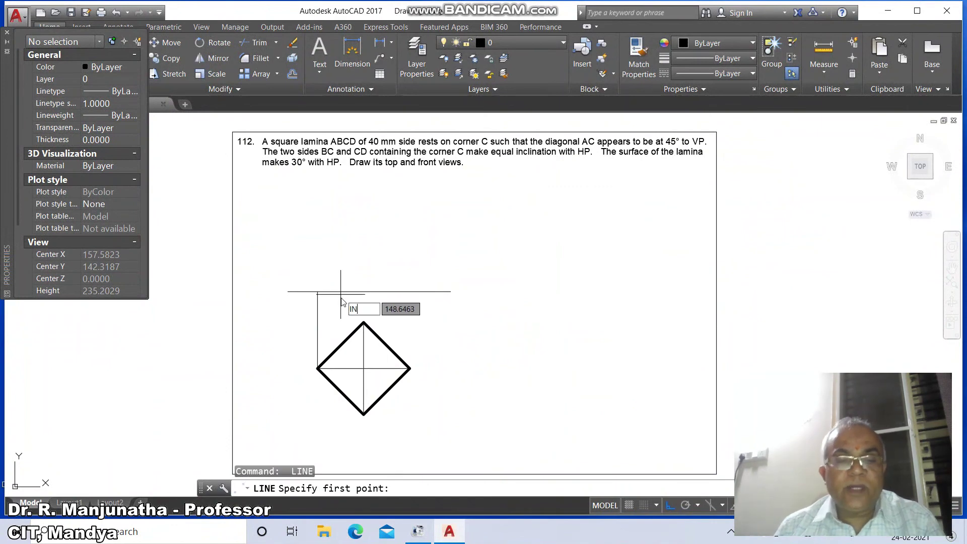
type("T")
key("Return")
left_click(363, 324)
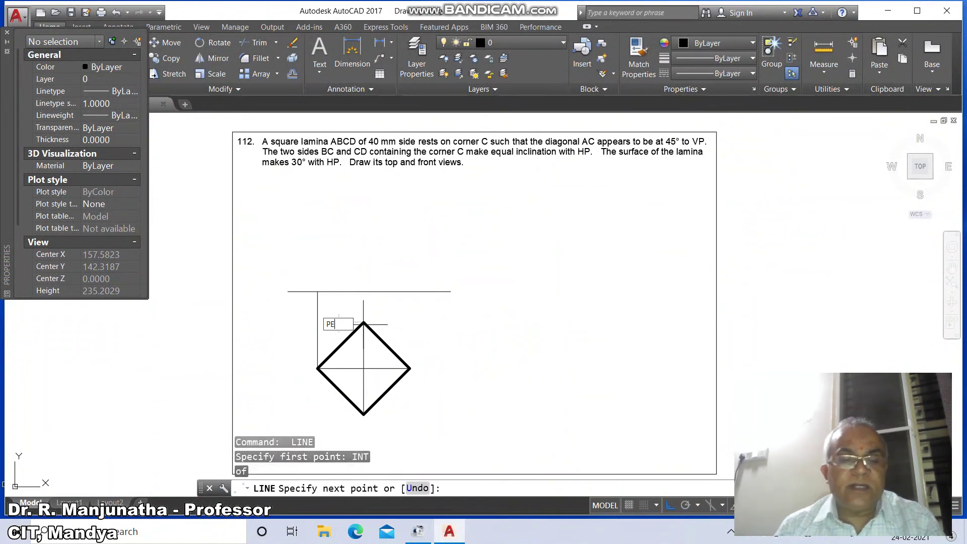
type("R")
key("Return")
left_click(363, 291)
key("Return")
Draw a vertical projector from the rotated square's right corner perpendicular to the horizontal line
key("Return")
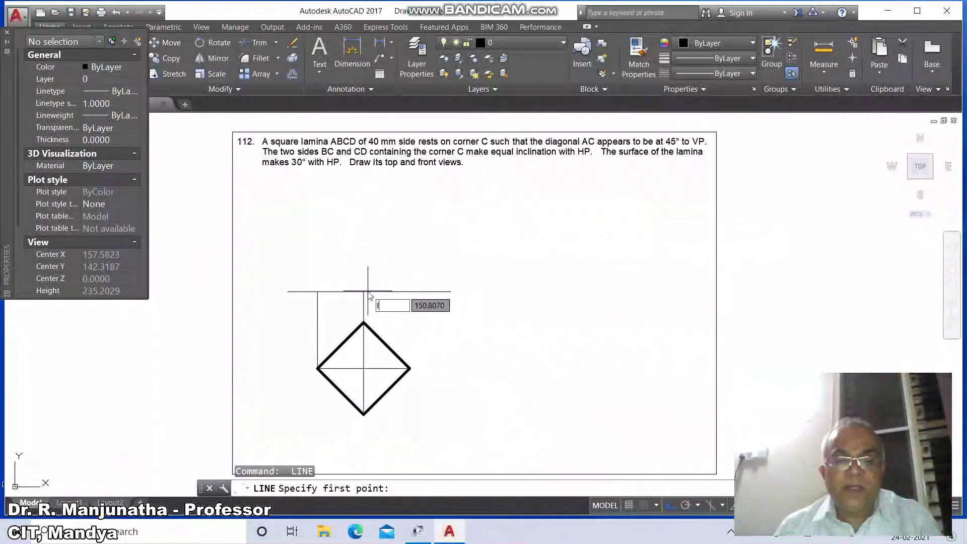
key("Return")
left_click(411, 368)
type("PER")
key("Return")
left_click(410, 291)
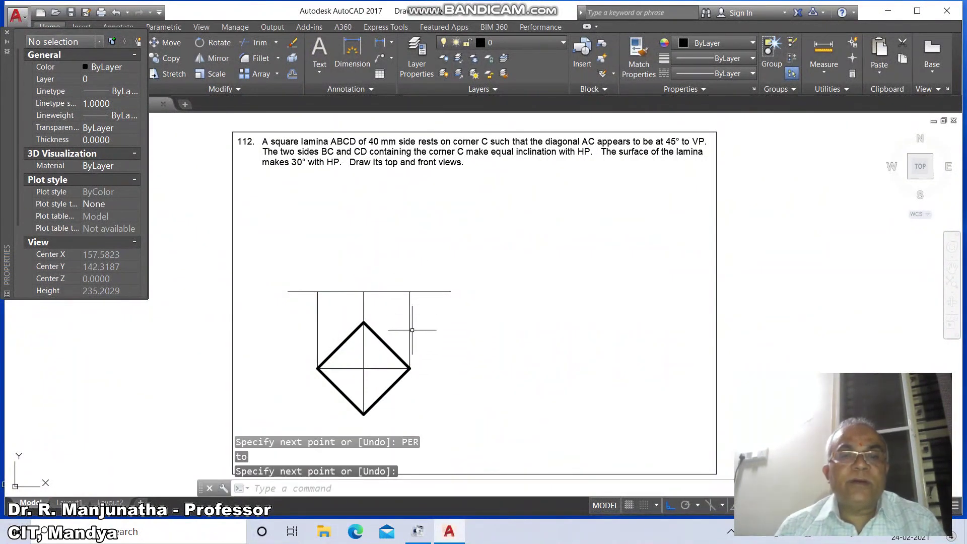
key("Return")
Fillet the horizontal line above the square with both outer projectors at radius 0 to remove its overhanging ends
type("F")
key("Return")
left_click(338, 292)
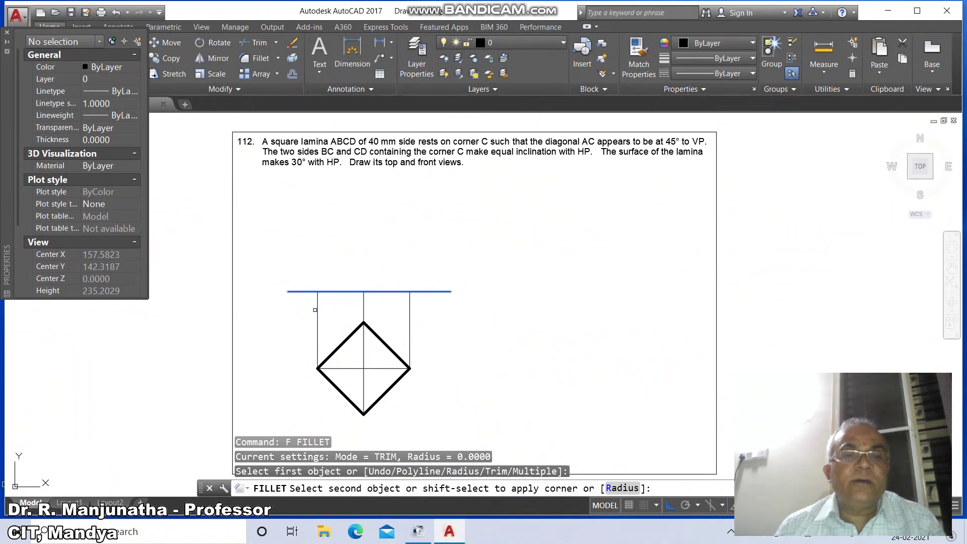
left_click(317, 309)
key("Return")
left_click(392, 293)
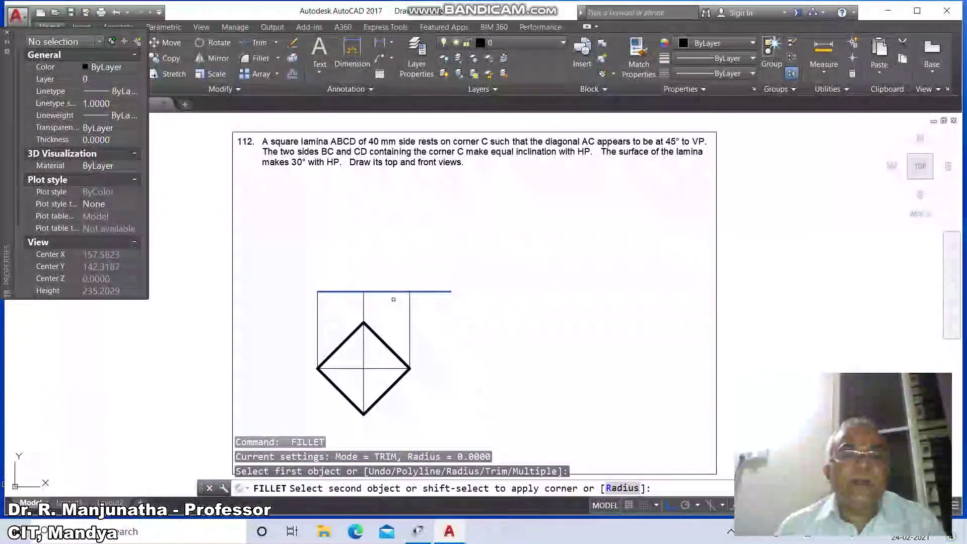
left_click(410, 315)
Break the horizontal line above the square into two segments at its intersection with the middle projector
type("BR")
key("Return")
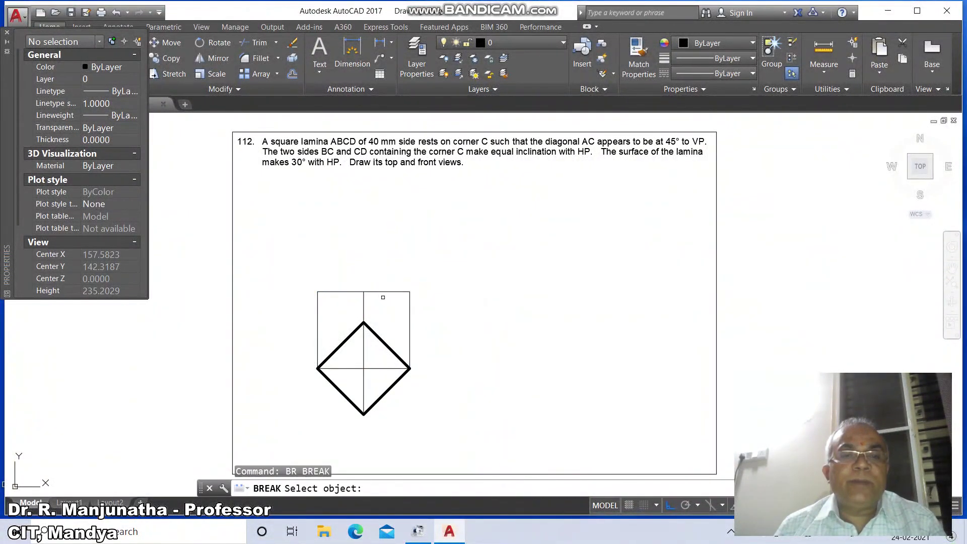
left_click(379, 292)
type("F")
key("Return")
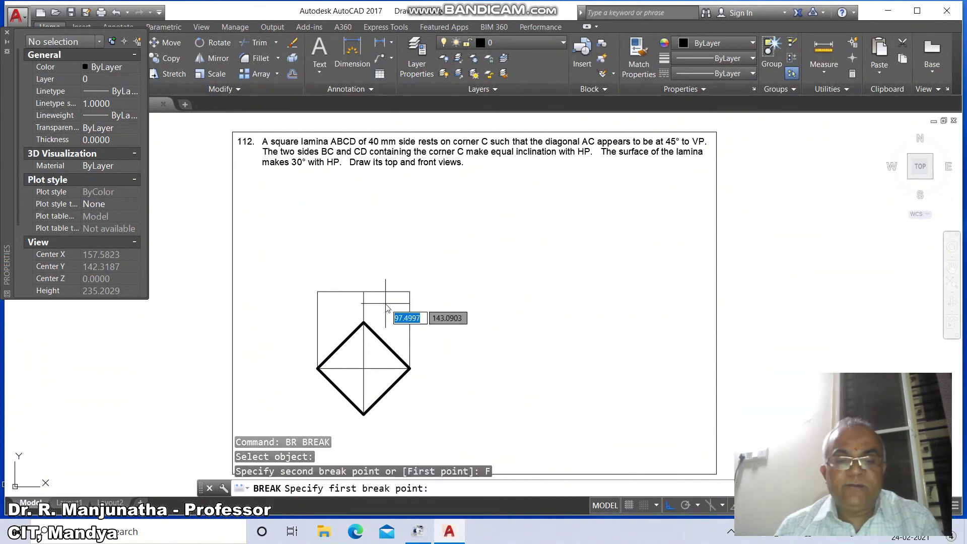
key("Return")
left_click(365, 293)
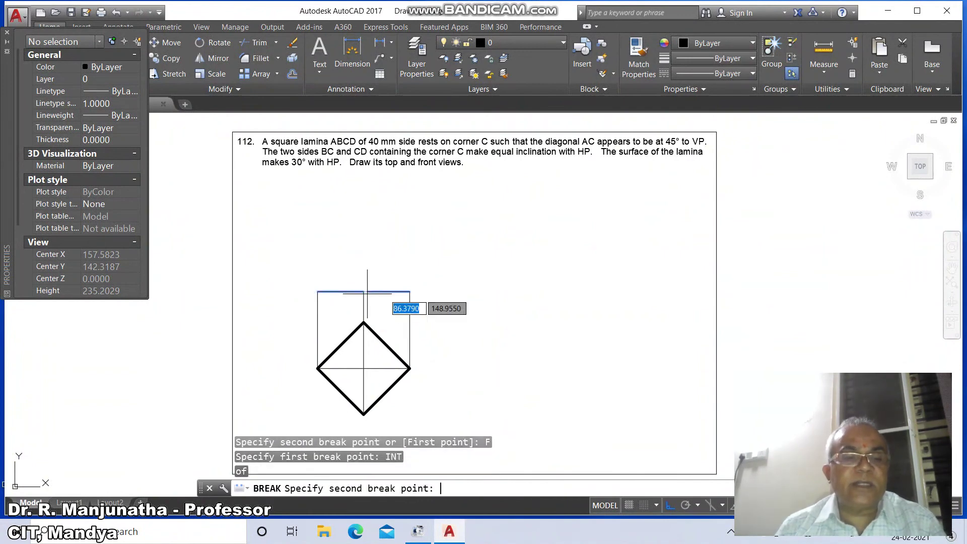
type("@")
key("Return")
Assign both segments of the horizontal line above the square to the VIEWS layer
left_click(347, 292)
left_click(375, 290)
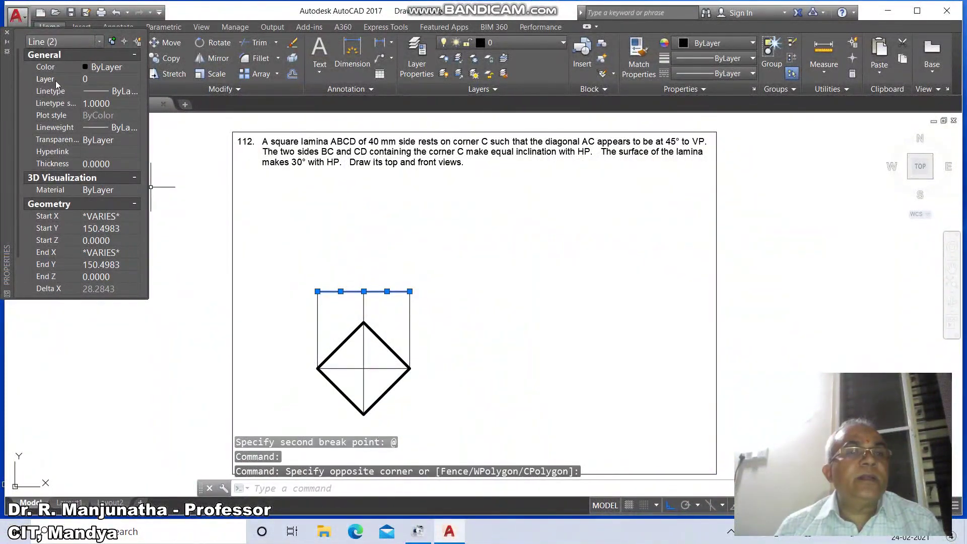
left_click(136, 80)
left_click(113, 101)
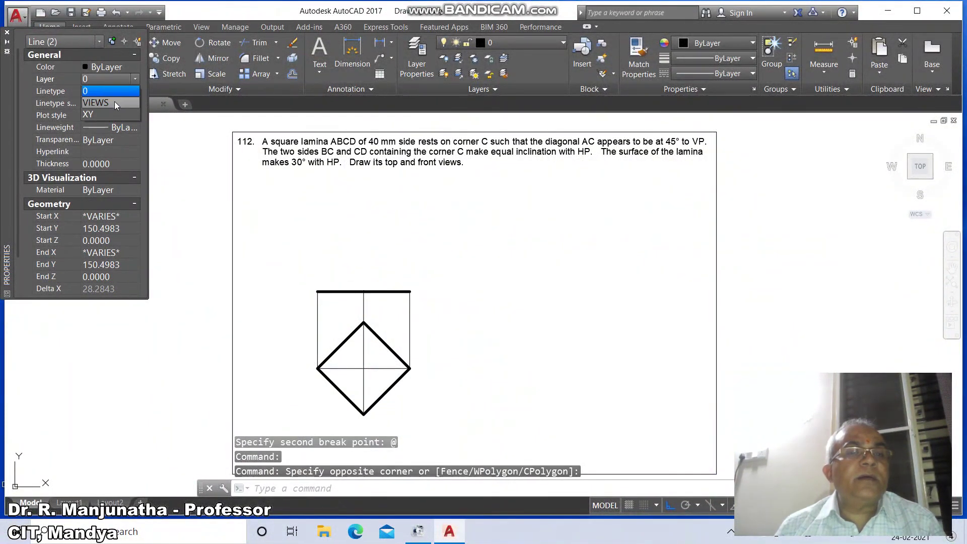
key("Escape")
key("Escape")
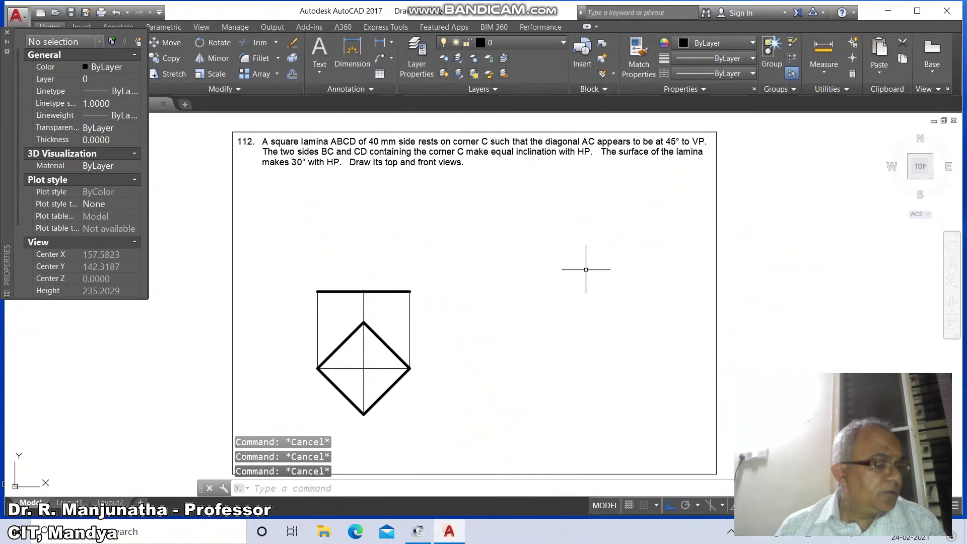
Copy the two thick front-view segments horizontally about 90.5 mm to the right
type("co")
key("Return")
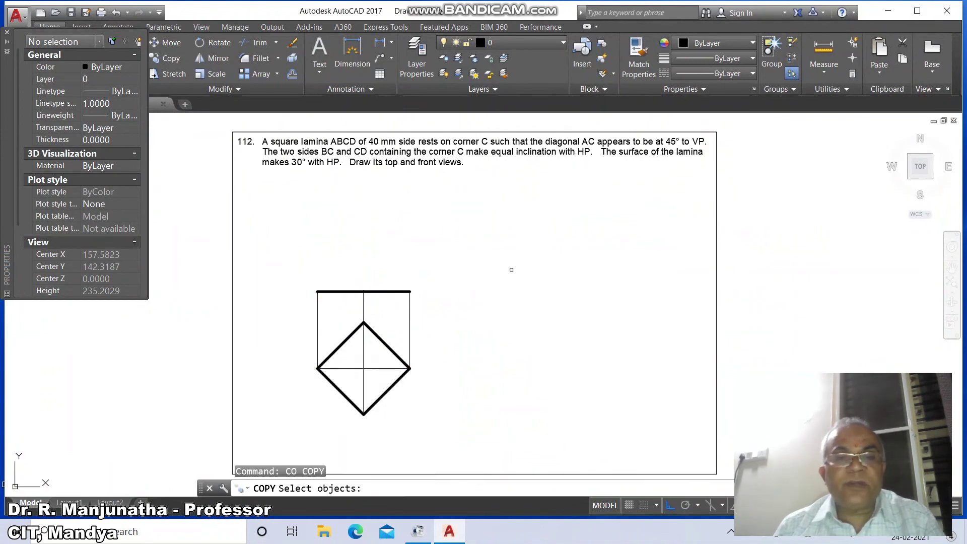
left_click(289, 271)
left_click(450, 306)
key("Return")
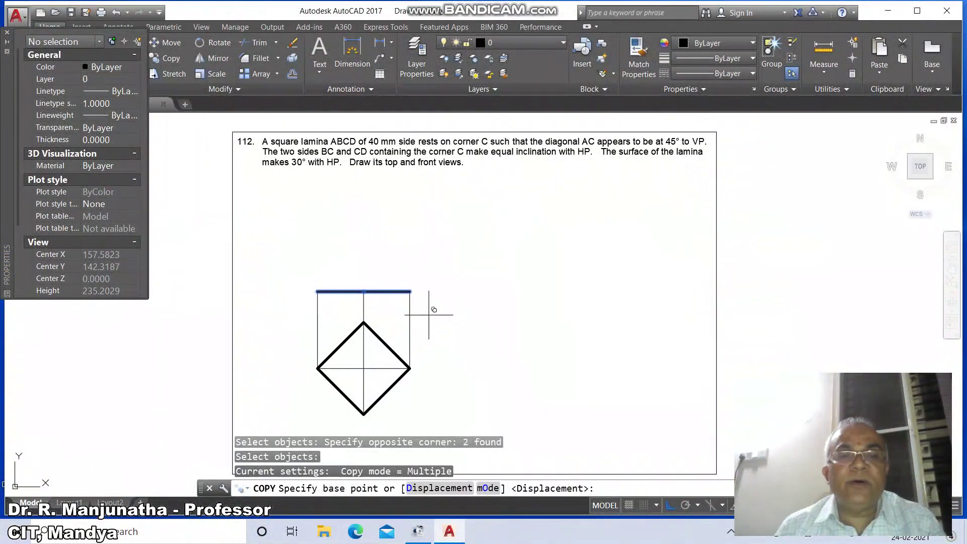
left_click(429, 315)
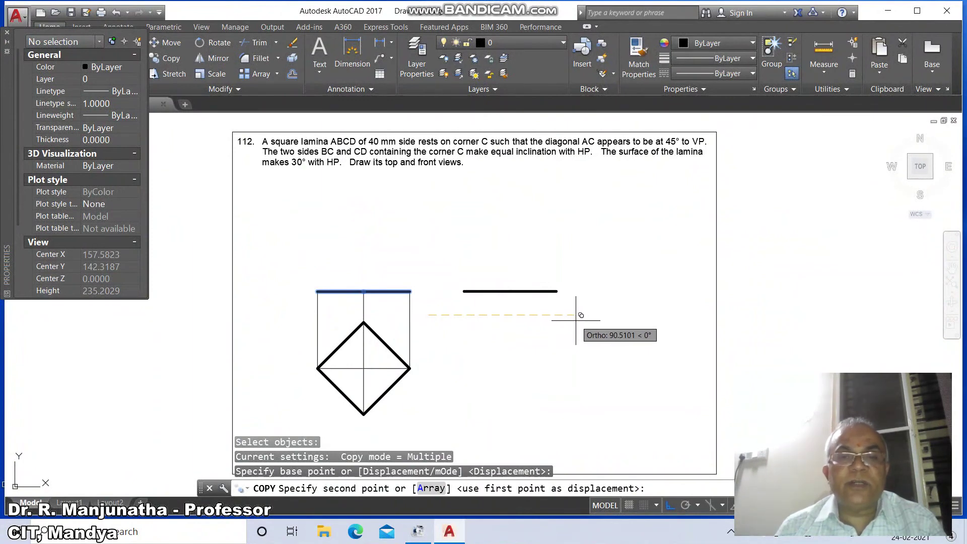
left_click(576, 315)
key("Return")
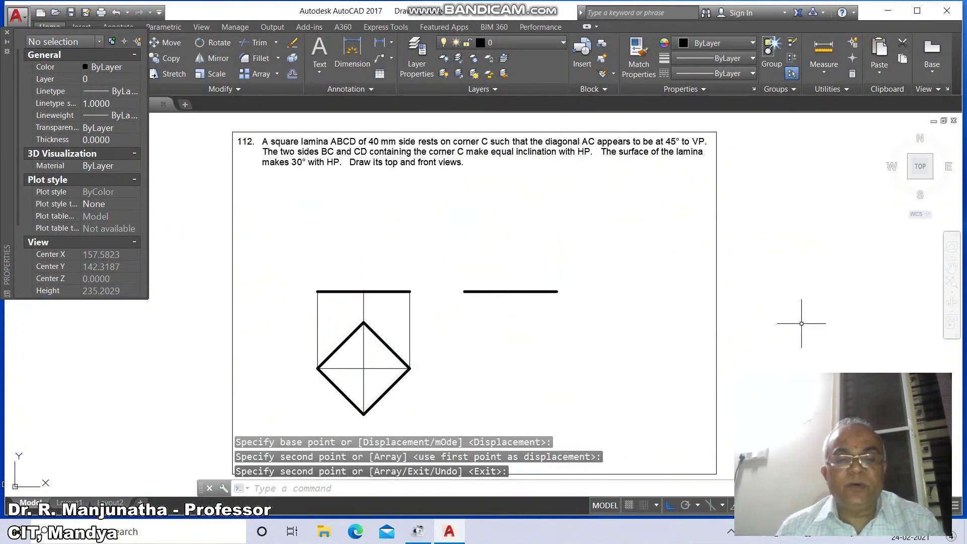
Rotate the copied front-view line 30° counterclockwise about its left endpoint
type("ro")
key("Return")
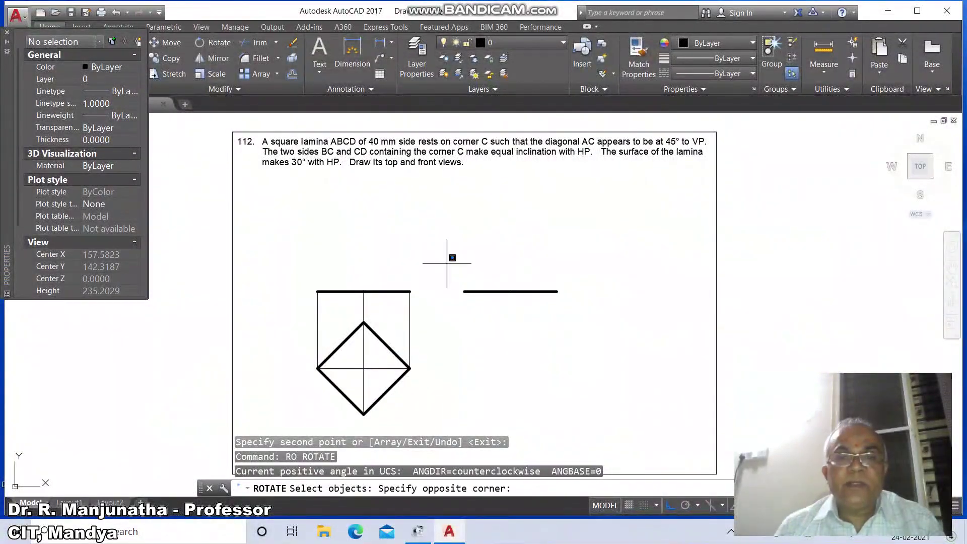
left_click(599, 328)
key("Return")
type("end")
key("Return")
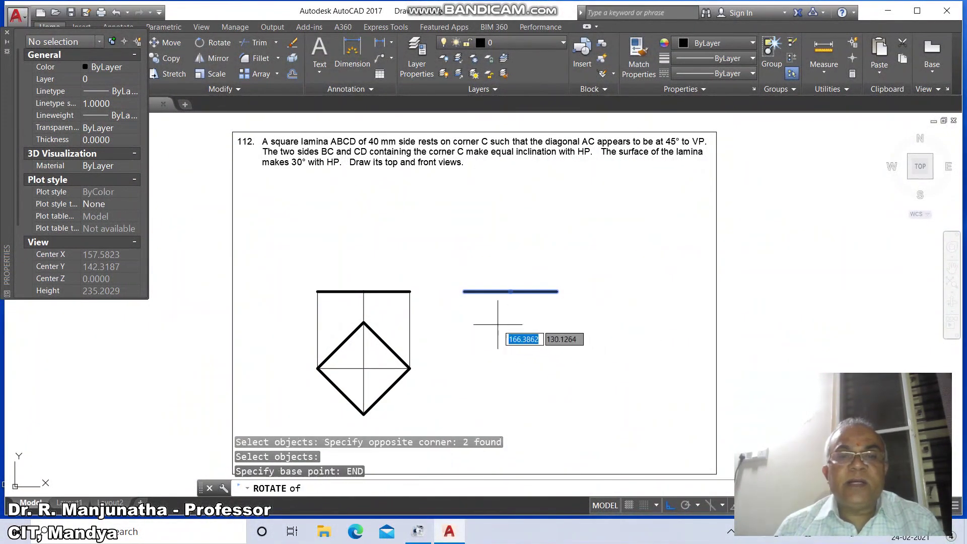
left_click(464, 291)
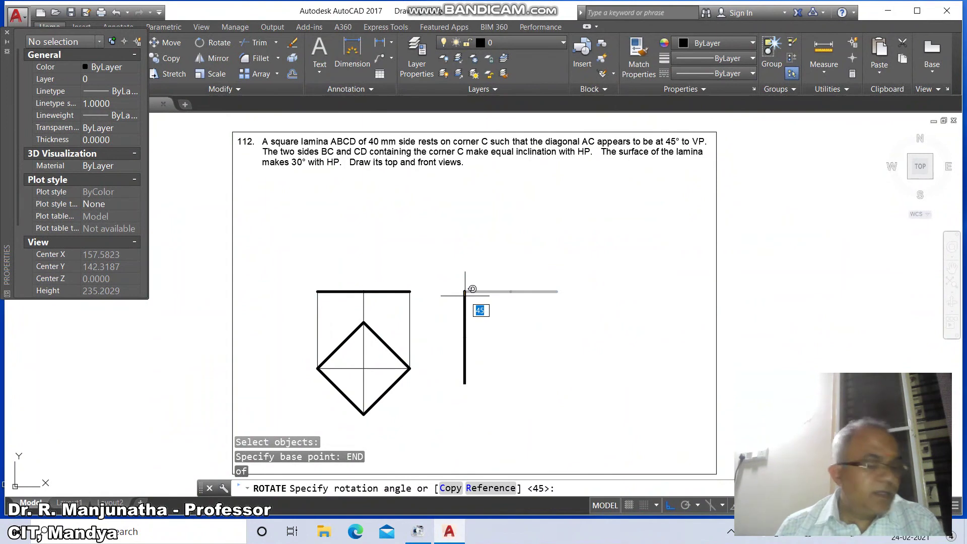
key("Return")
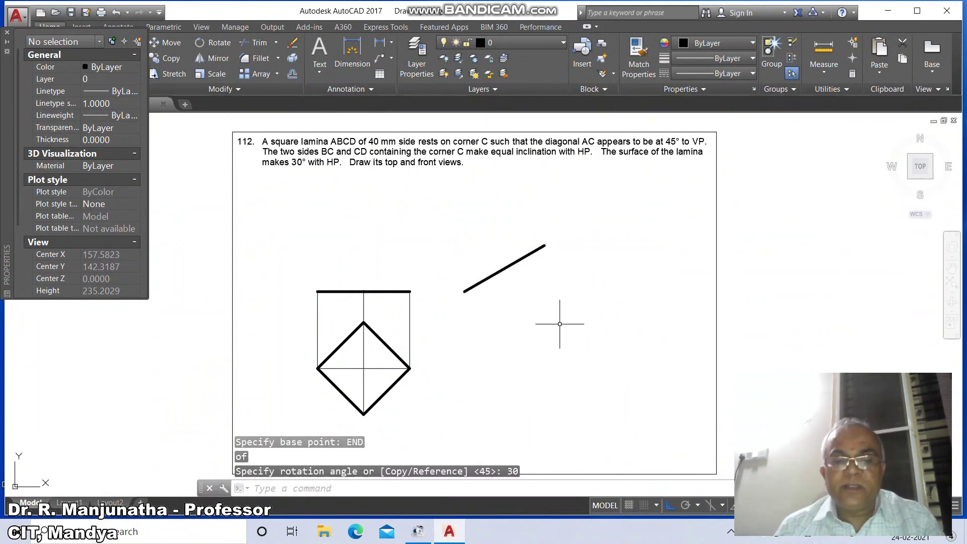
Draw a vertical projector down from the lower-left endpoint of the inclined line, ending below the square's centre level
type("l")
key("Return")
type("end")
key("Return")
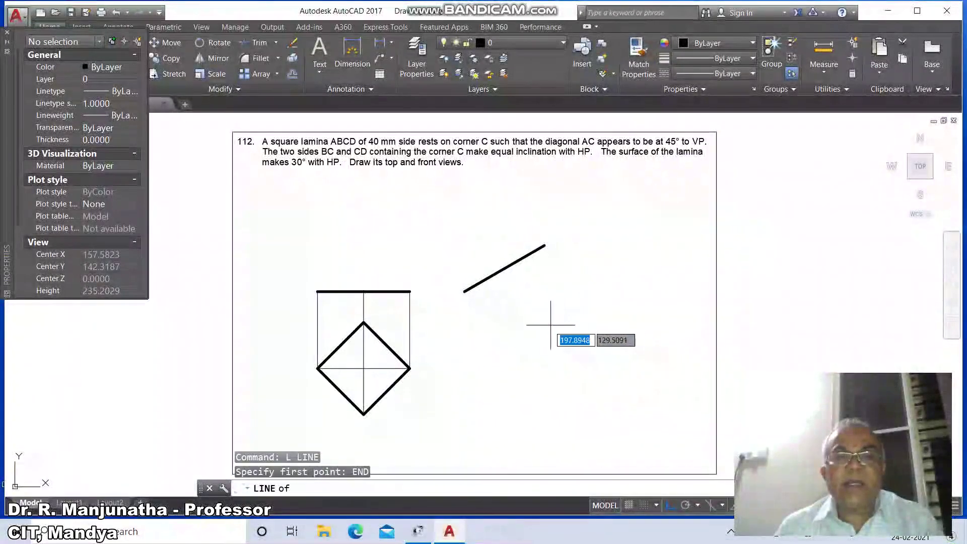
left_click(464, 291)
left_click(483, 406)
key("Return")
Draw a vertical projector down from the upper-right endpoint of the inclined line, ending near the first projector's lower level
key("Return")
type("EN")
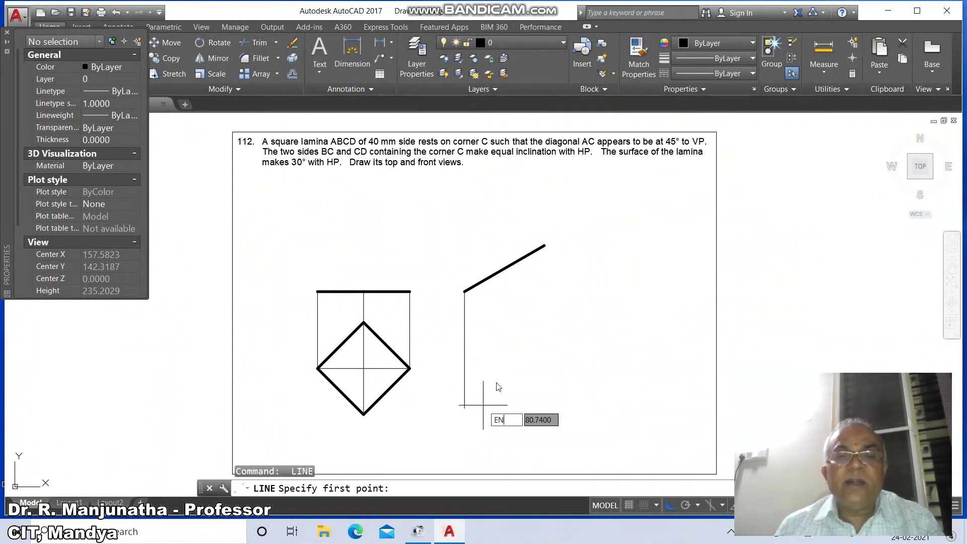
type("D")
key("Return")
left_click(545, 246)
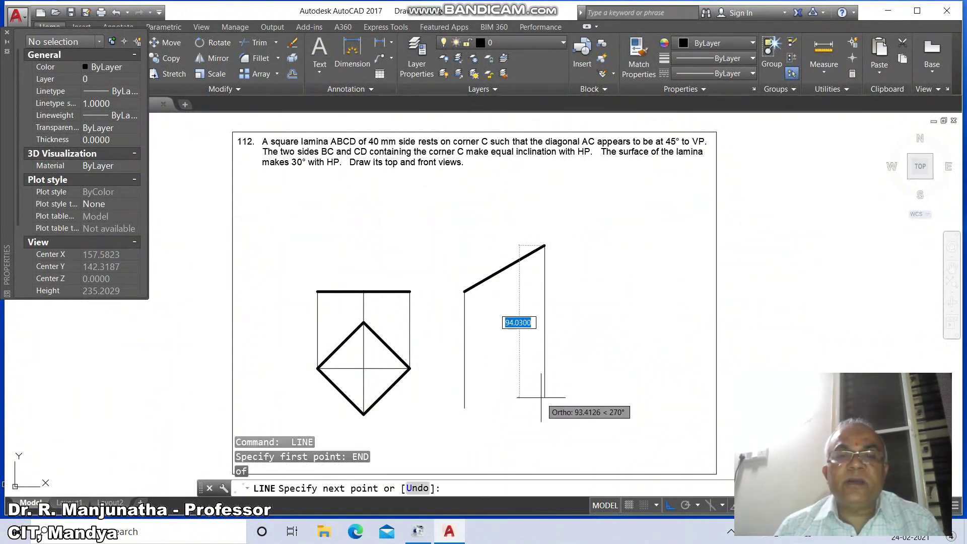
left_click(541, 406)
key("Return")
Draw a horizontal projector from the square's right corner perpendicular to the inclined line's right-hand projector
key("Return")
type("INT")
key("Return")
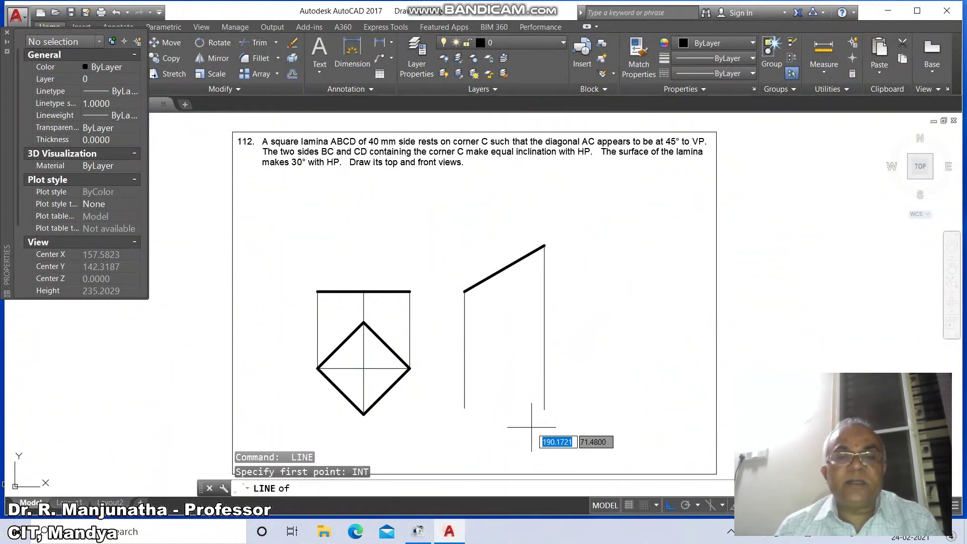
left_click(411, 368)
type("PER")
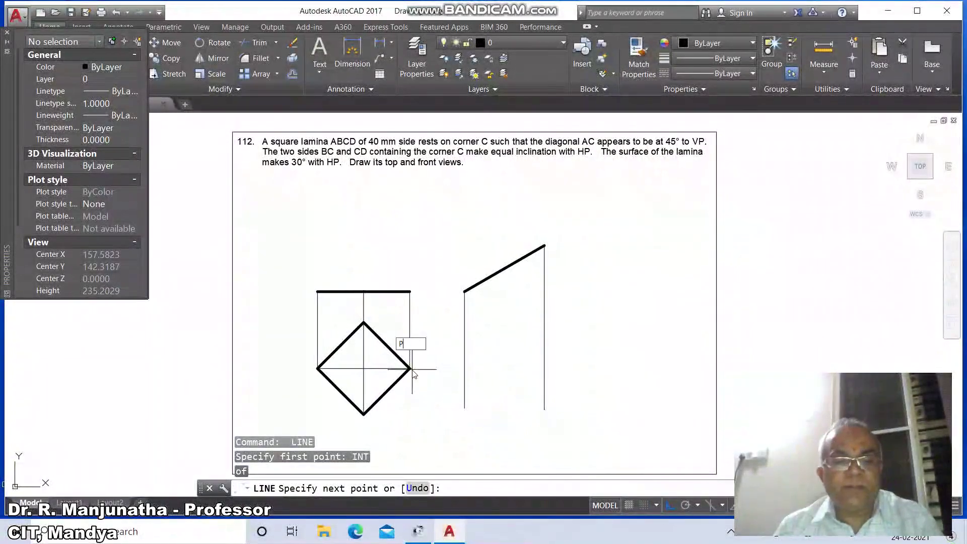
key("Return")
left_click(542, 377)
key("Return")
Trim the portions of both inclined-line projectors that extend below the horizontal projector from the square's right corner
type("TR")
key("Return")
left_click(496, 368)
key("Return")
left_click(556, 398)
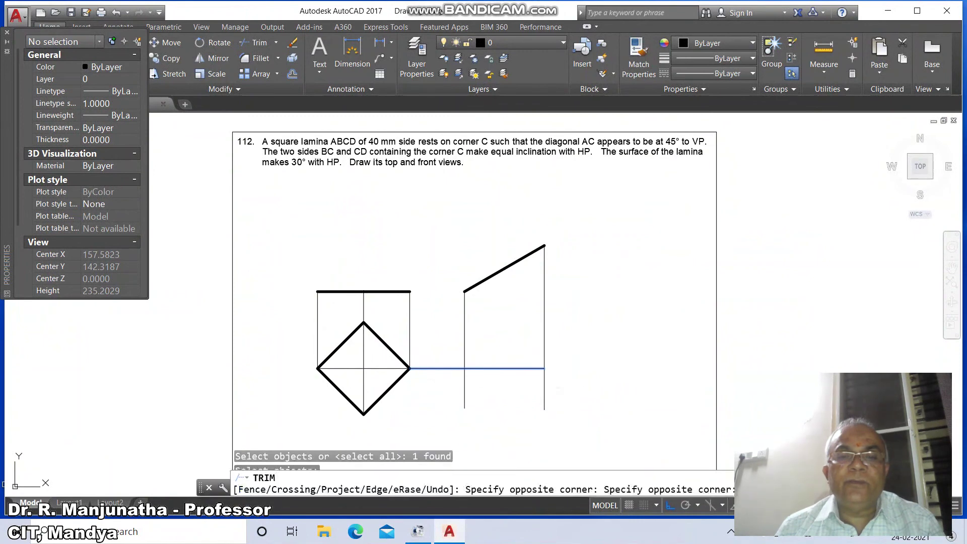
left_click(428, 387)
key("Return")
key("Return")
key("Escape")
key("Escape")
type("L")
key("Return")
type("INT")
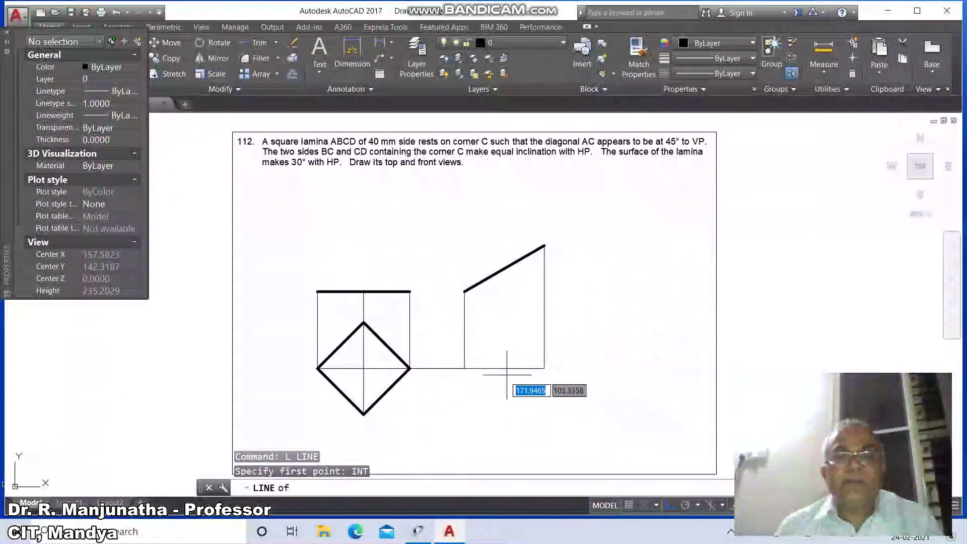
key("Escape")
Draw a vertical projector about 100 mm long downward from the junction of the two segments at the inclined line's middle
key("Return")
type("EN")
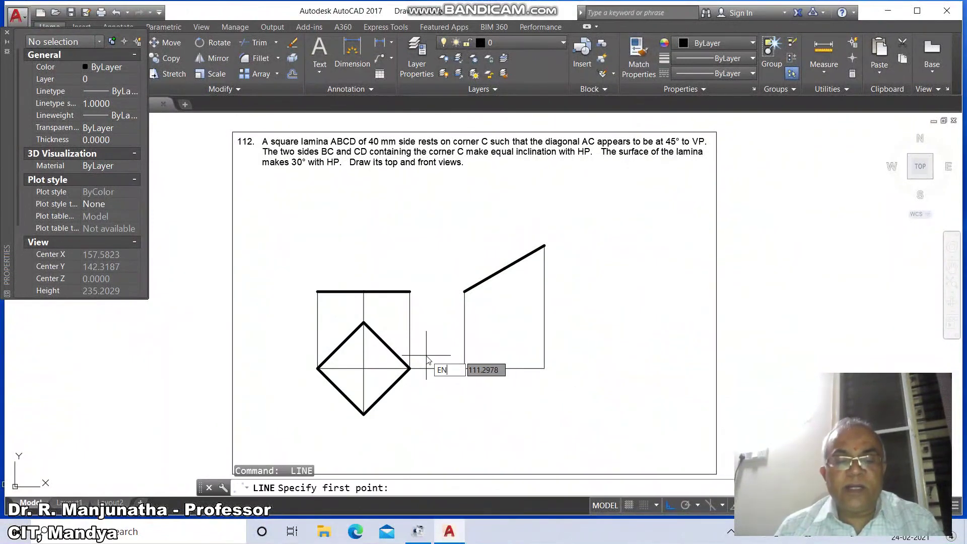
type("D")
key("Return")
left_click(504, 272)
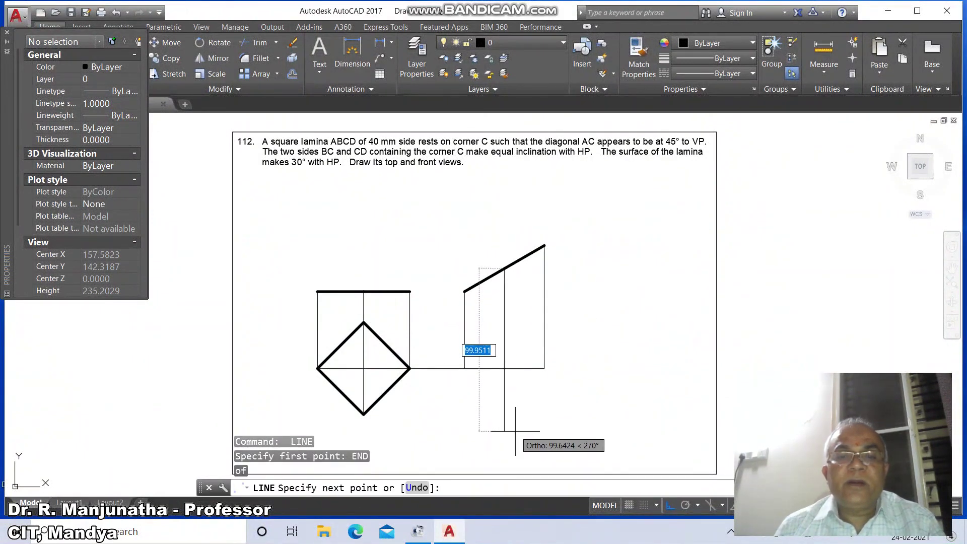
left_click(515, 431)
key("Return")
Draw a horizontal projector from the square's top corner perpendicular to the inclined line's middle projector
key("Return")
type("INT")
key("Return")
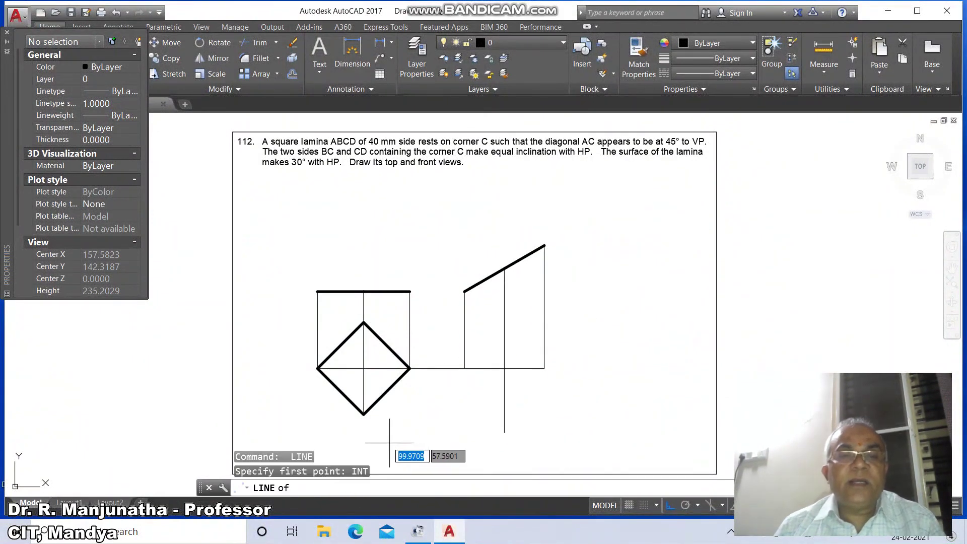
left_click(363, 325)
type("PER")
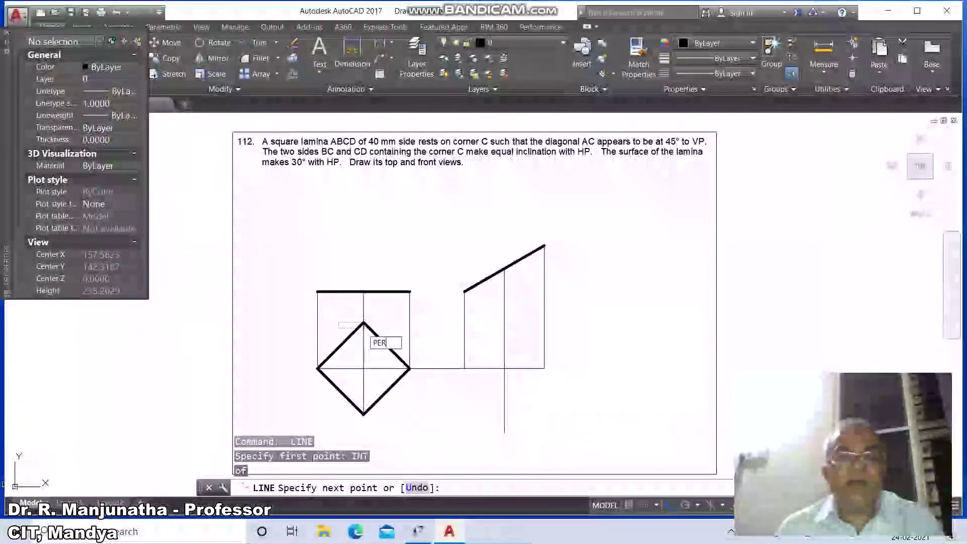
key("Return")
left_click(504, 331)
key("Return")
Draw a horizontal projector from the square's bottom corner perpendicular to the inclined line's middle projector
key("Return")
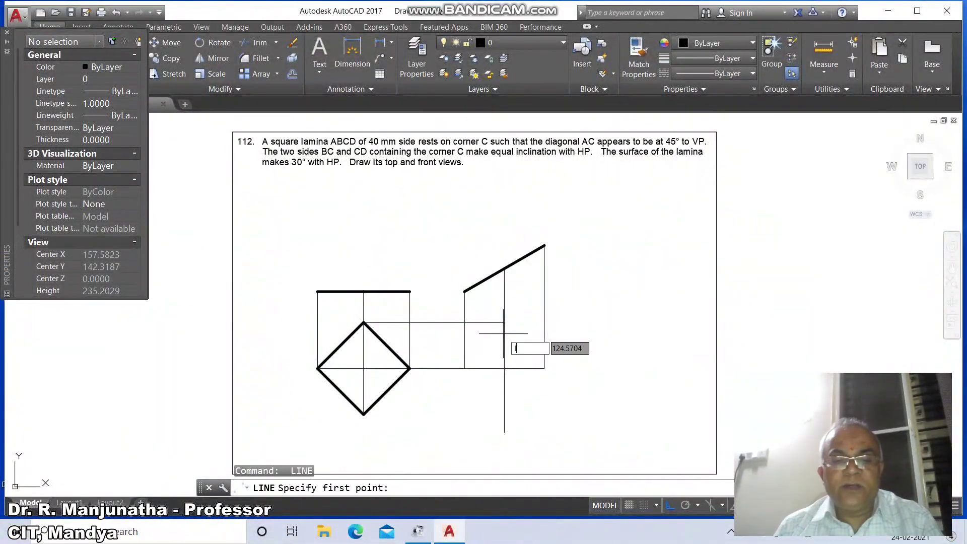
type("INT")
key("Return")
left_click(363, 414)
type("PER")
key("Return")
left_click(502, 412)
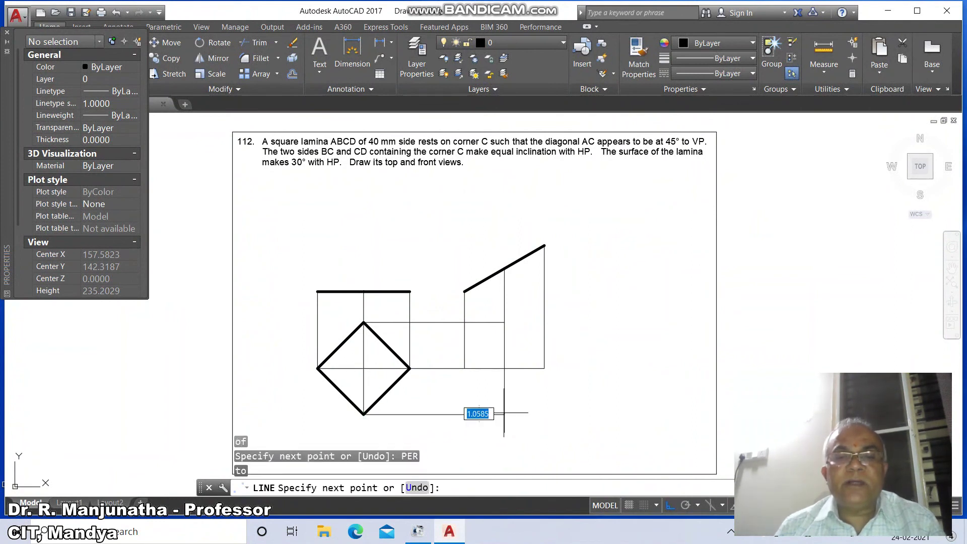
key("Return")
Fillet the bottom horizontal projector with the middle vertical projector at radius 0 to remove the vertical overhang
type("F")
key("Return")
left_click(494, 414)
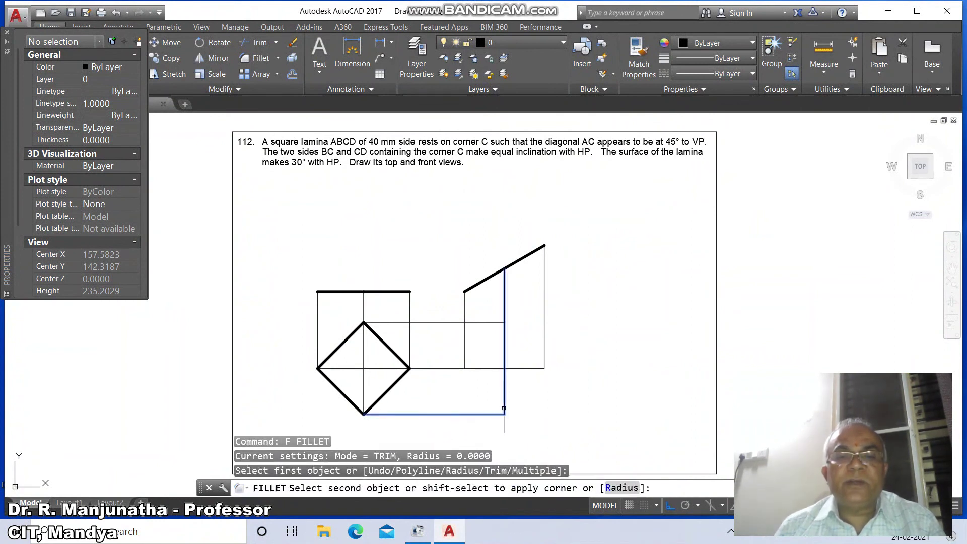
left_click(503, 408)
Draw a closed four-sided outline through the projector intersections below the inclined line, starting from its left corner
type("L")
key("Return")
type("INT")
key("Return")
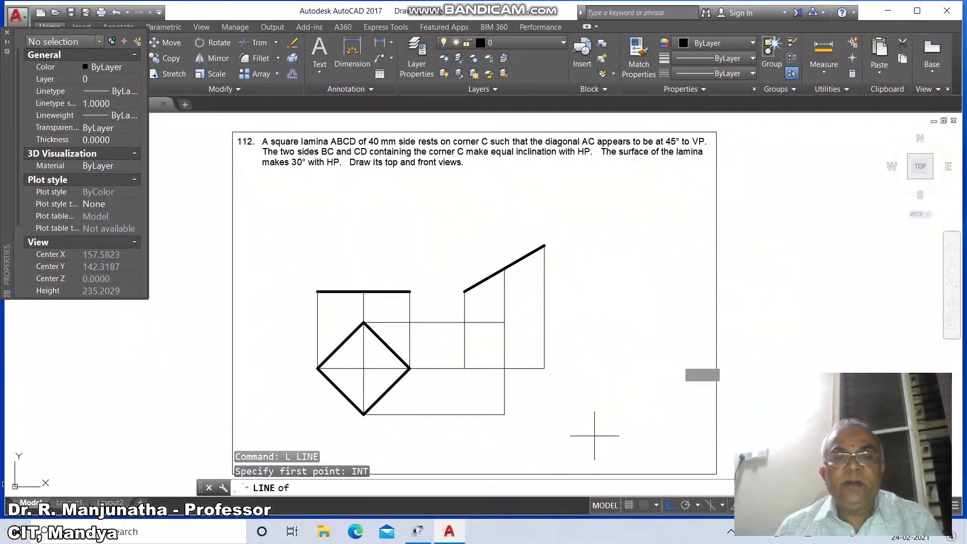
left_click(465, 369)
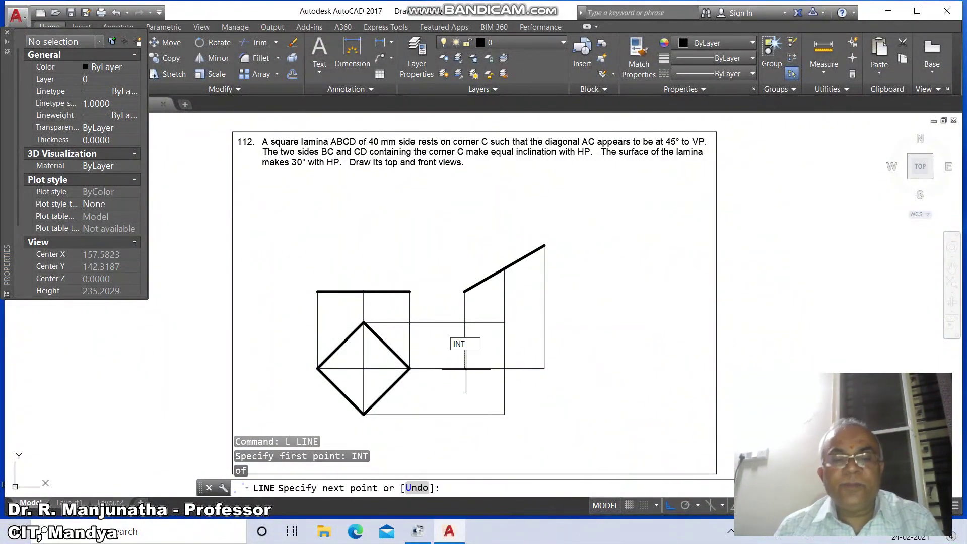
type("INT")
key("Return")
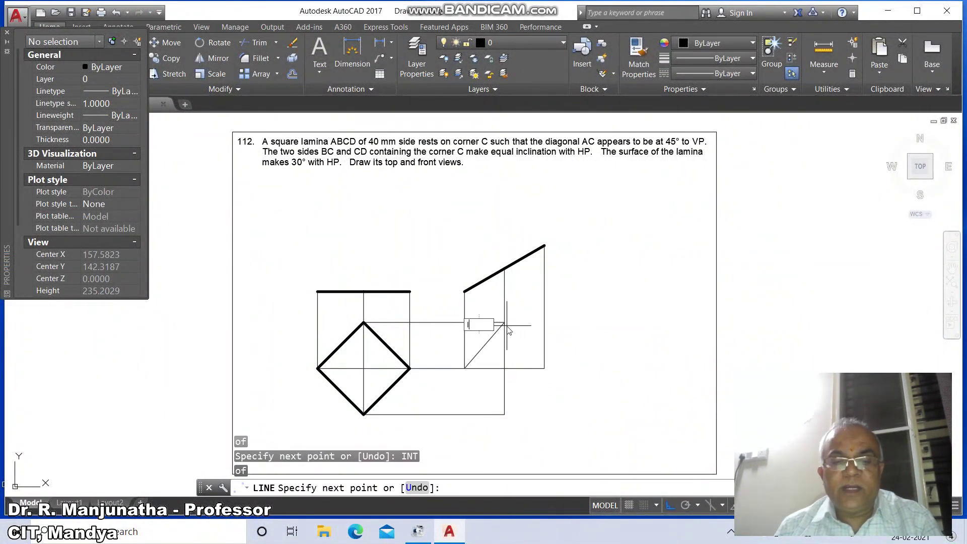
left_click(506, 325)
left_click(544, 368)
type("INT")
key("Return")
left_click(505, 413)
type("C")
key("Return")
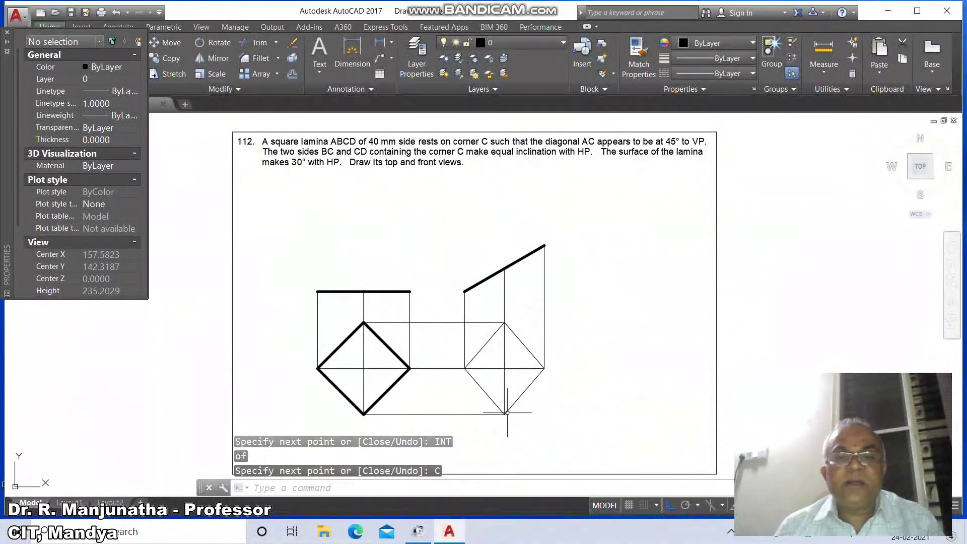
Break the horizontal centre projector at the left corner of the second top view without leaving a gap
type("BR")
key("Return")
left_click(499, 368)
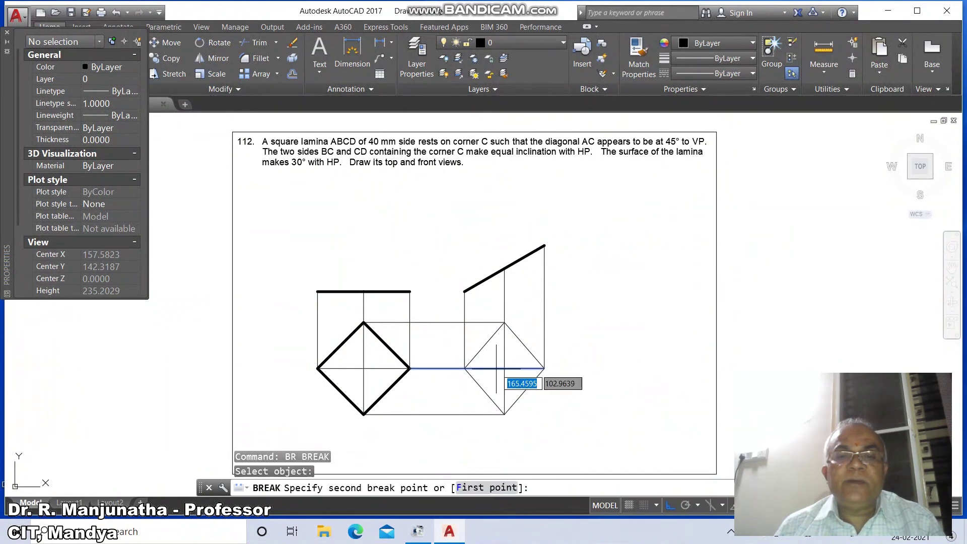
type("F")
key("Return")
type("INT")
key("Return")
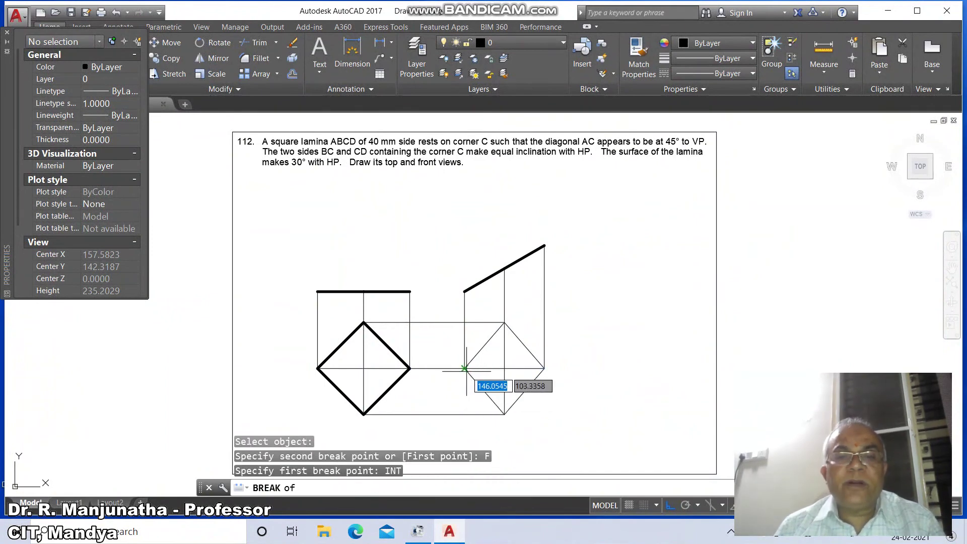
left_click(468, 369)
type("@")
key("Return")
Break the middle vertical projector at the top corner of the second top view without leaving a gap
key("Return")
left_click(503, 359)
type("F")
key("Return")
type("INT")
key("Return")
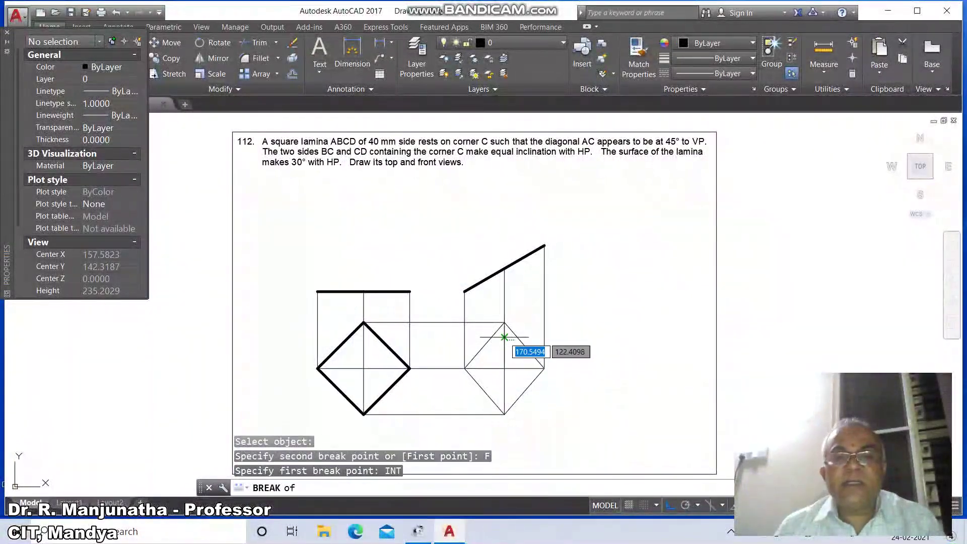
left_click(504, 337)
type("@")
key("Return")
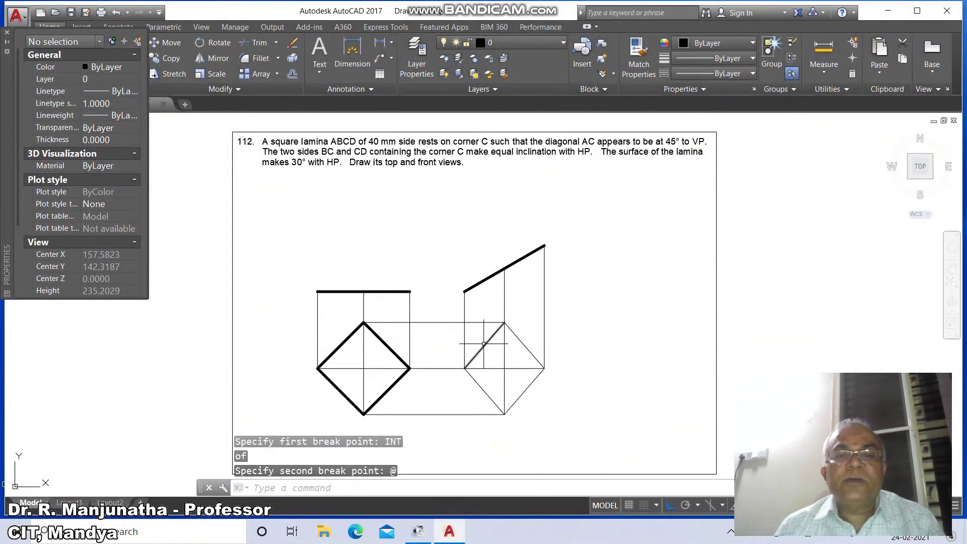
Assign the four edges of the second top view to the VIEWS layer
left_click(483, 344)
left_click(521, 342)
left_click(526, 389)
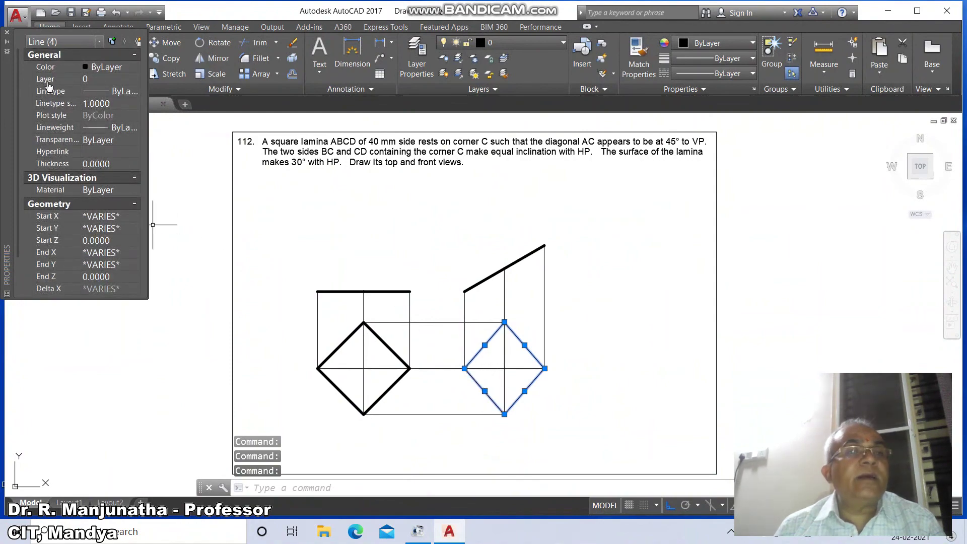
left_click(131, 80)
left_click(116, 98)
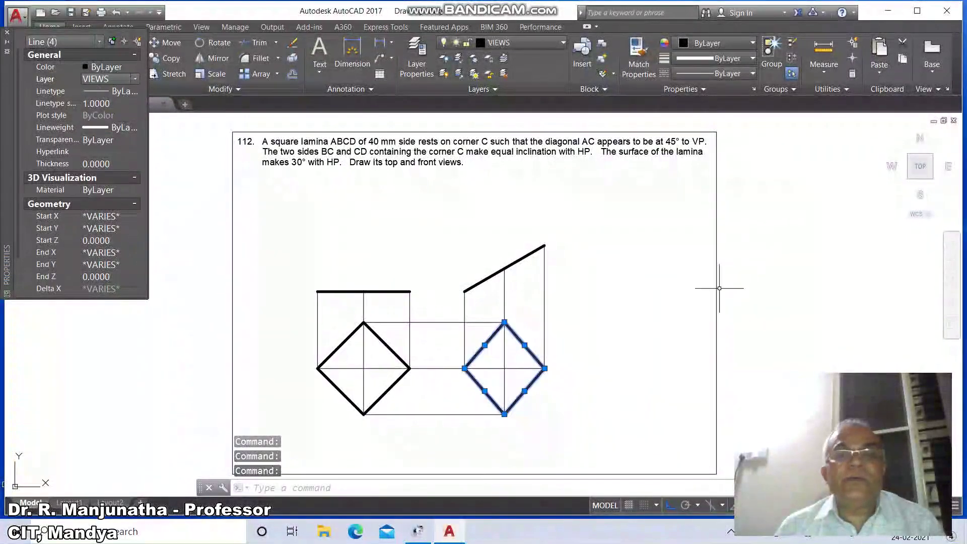
key("Escape")
key("Escape")
Draw a horizontal reference line from the right end of the first front view to beyond the inclined line, near the frame's right side
type("l")
key("Return")
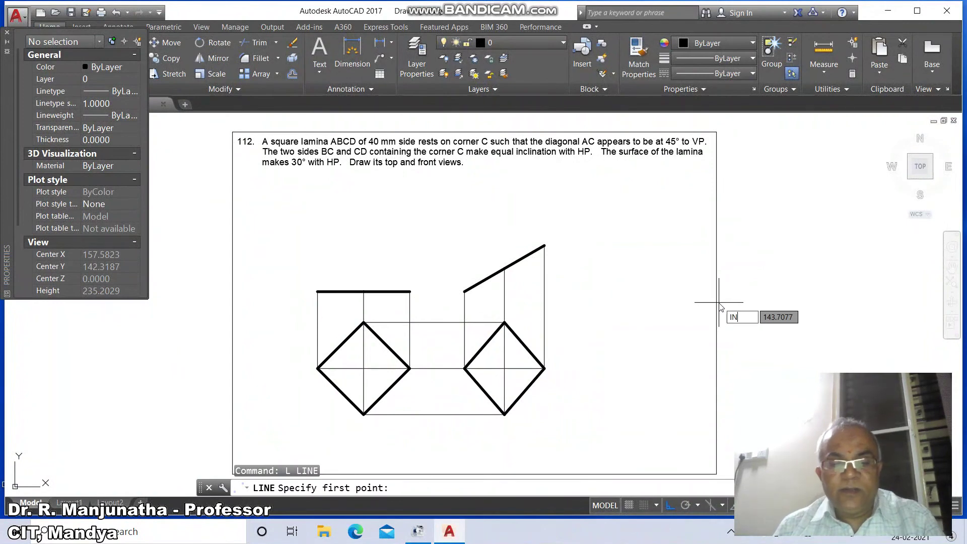
type("int")
key("Return")
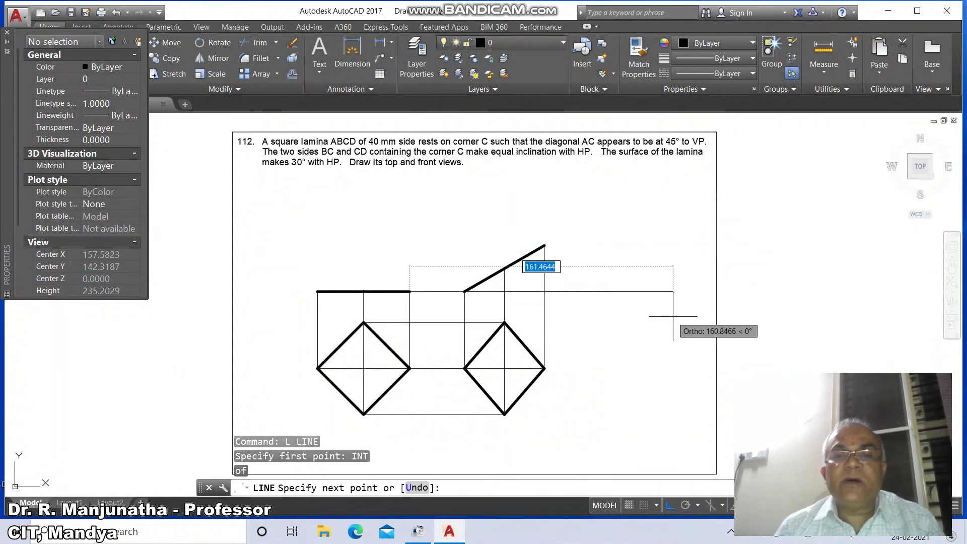
left_click(698, 316)
key("Return")
Continue the reference line leftward from the left end of the first front view with a short horizontal line
key("Return")
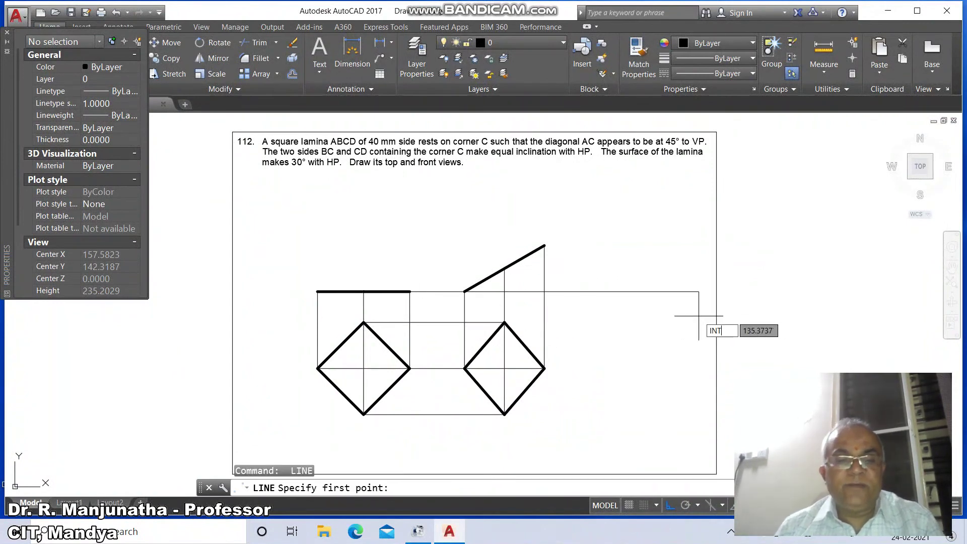
type("int")
key("Return")
left_click(318, 291)
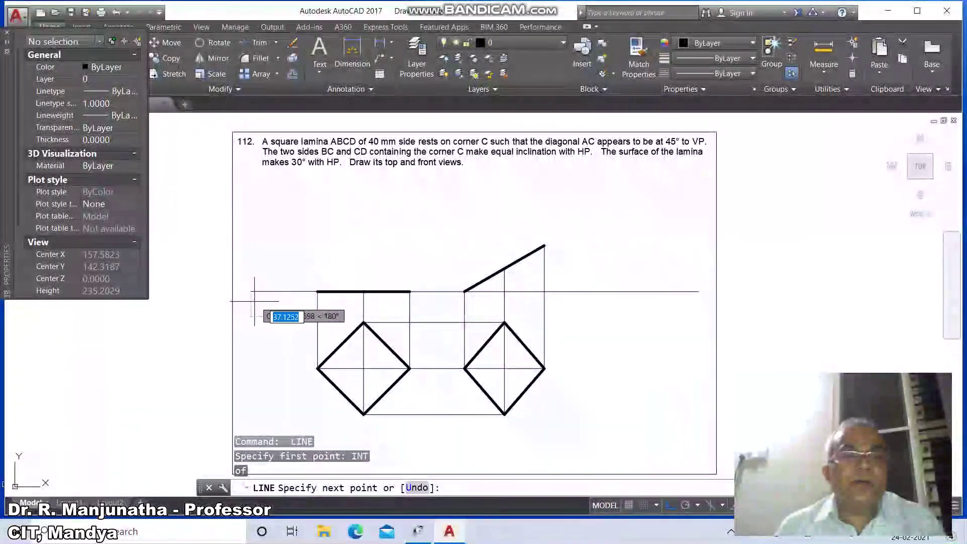
left_click(268, 303)
key("Escape")
key("Escape")
Group the second top view's four edges and two diagonals into an unnamed group
type("GROUP")
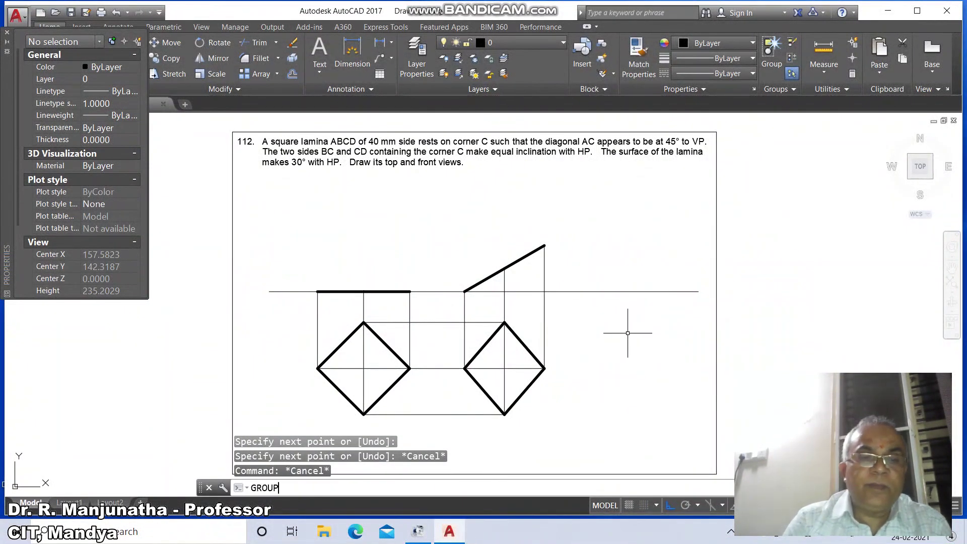
key("Return")
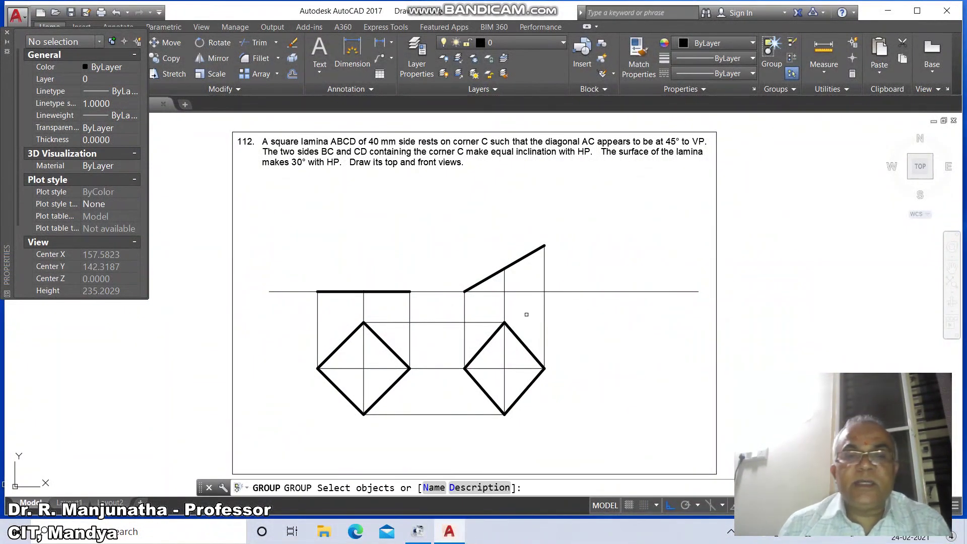
left_click(446, 312)
left_click(607, 463)
key("Return")
key("Return")
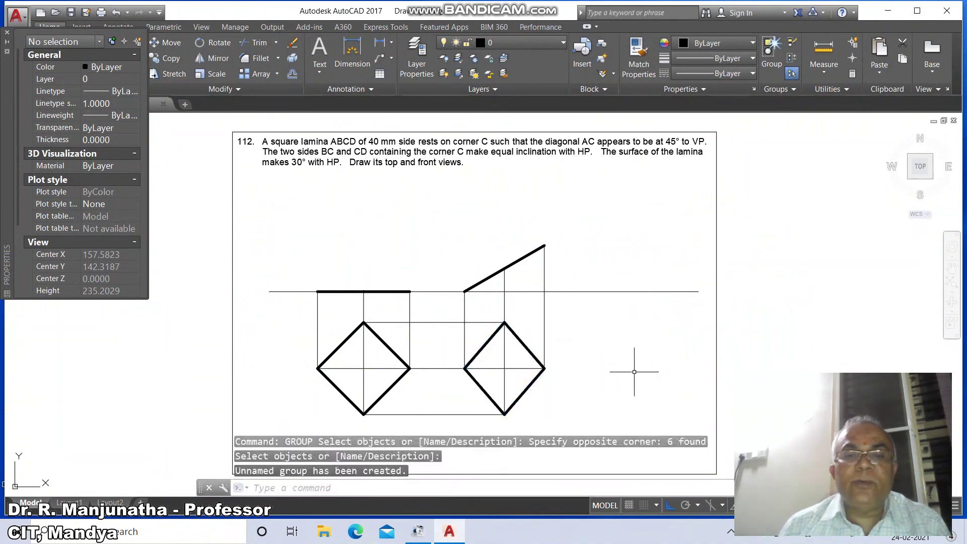
Copy the grouped second top view horizontally to the right by about 81 mm
type("CO")
key("Return")
left_click(508, 370)
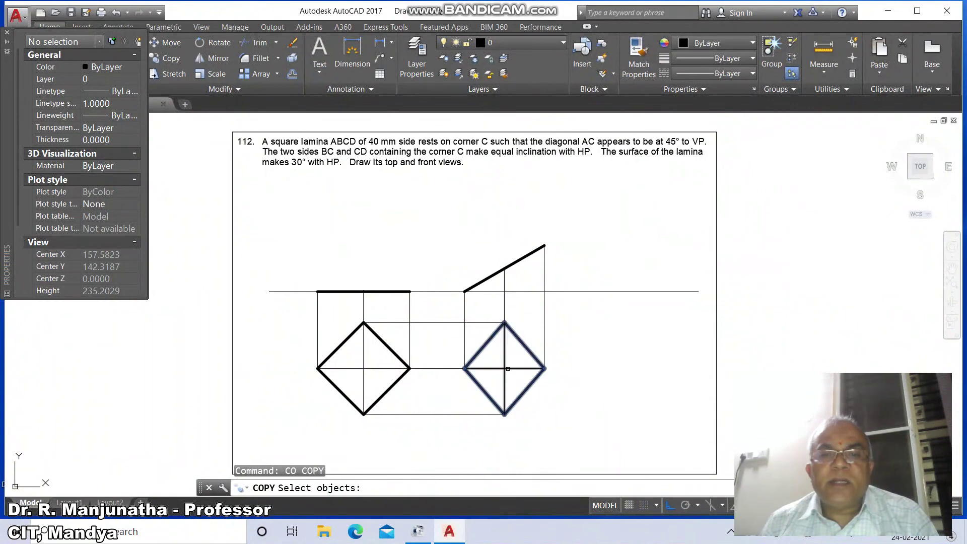
key("Return")
left_click(505, 369)
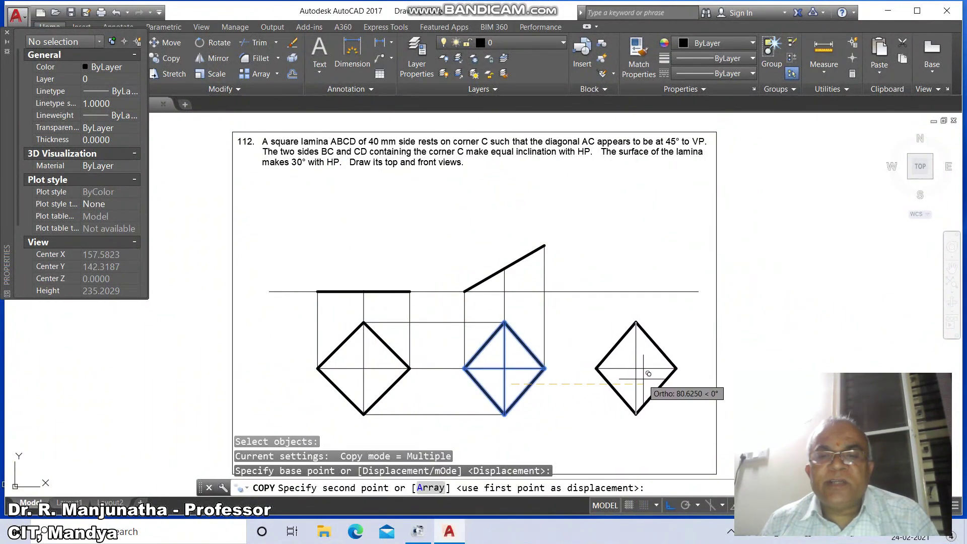
left_click(644, 375)
key("Return")
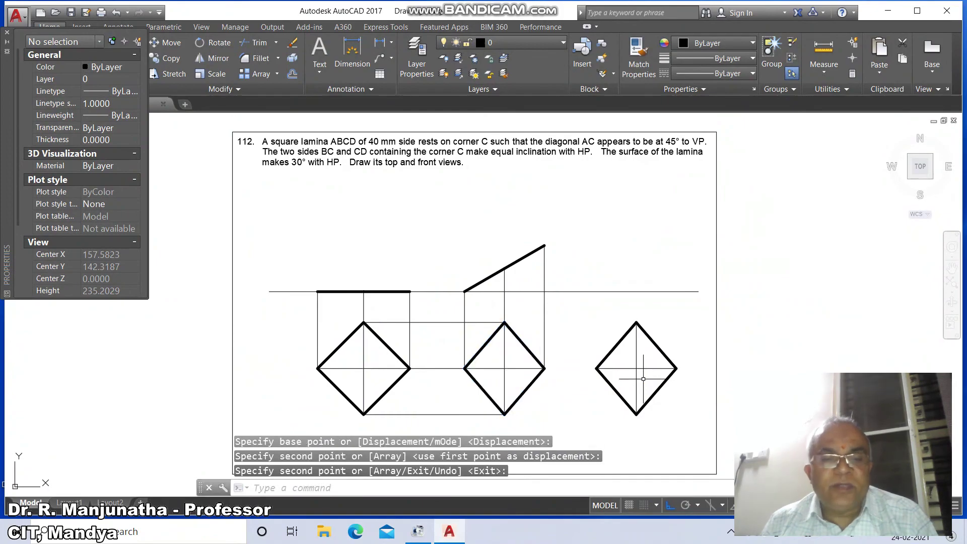
Rotate the copied top view by -45° about its left corner
type("ro")
key("Return")
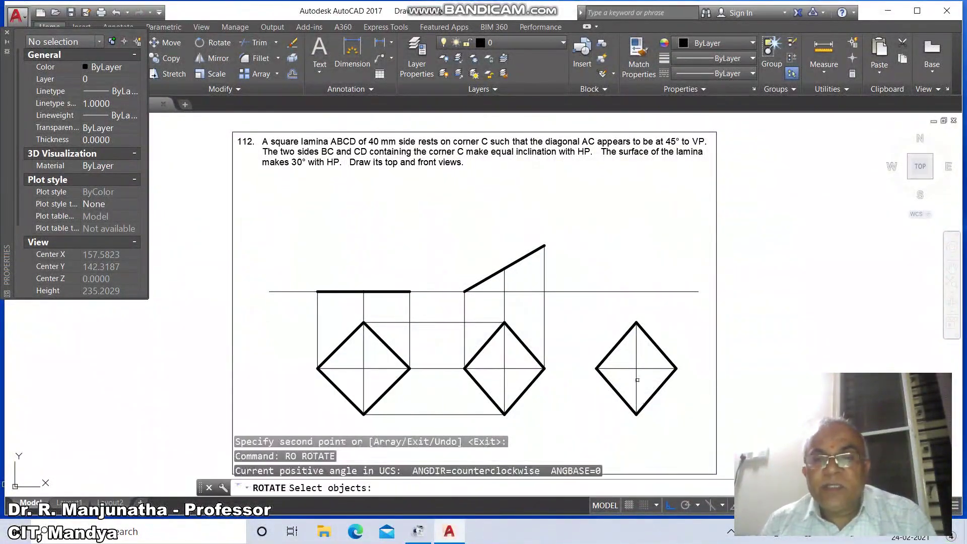
left_click(616, 372)
key("Return")
type("INT")
key("Return")
left_click(596, 368)
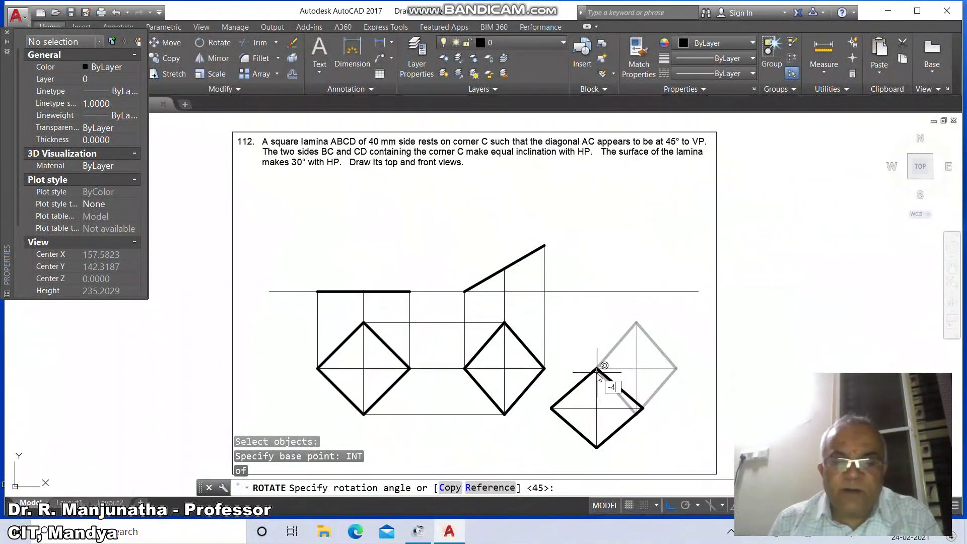
key("Return")
Move the rotated top view upward, closer to the horizontal reference line, with Ortho off
type("m")
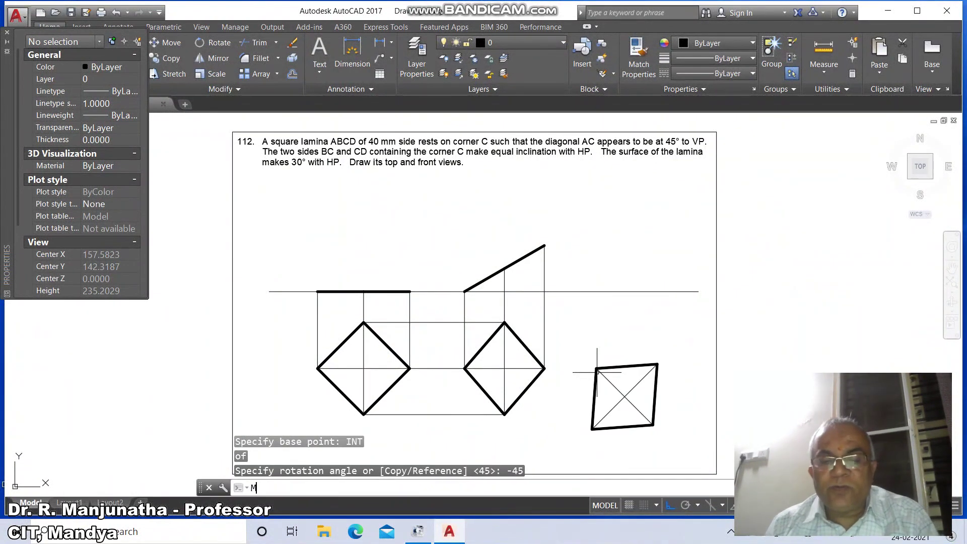
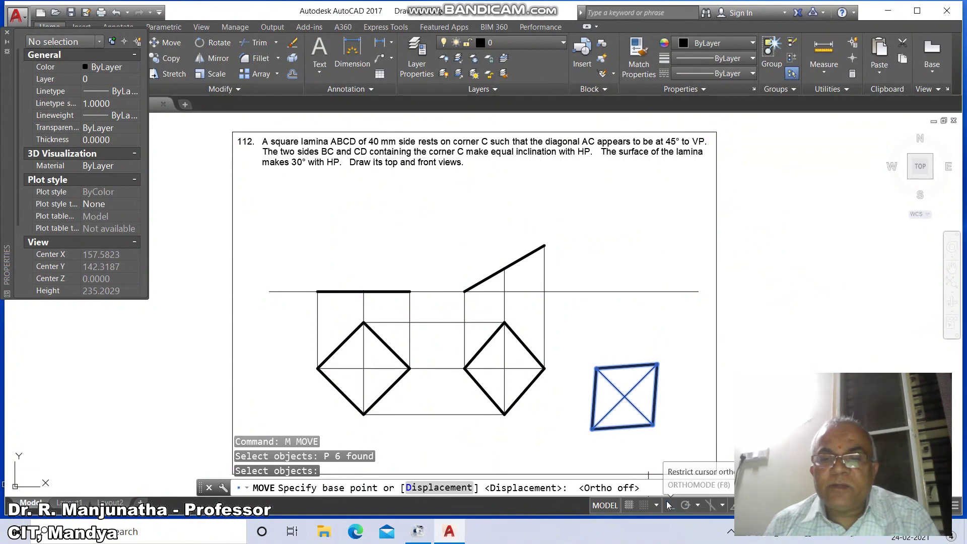
left_click(651, 429)
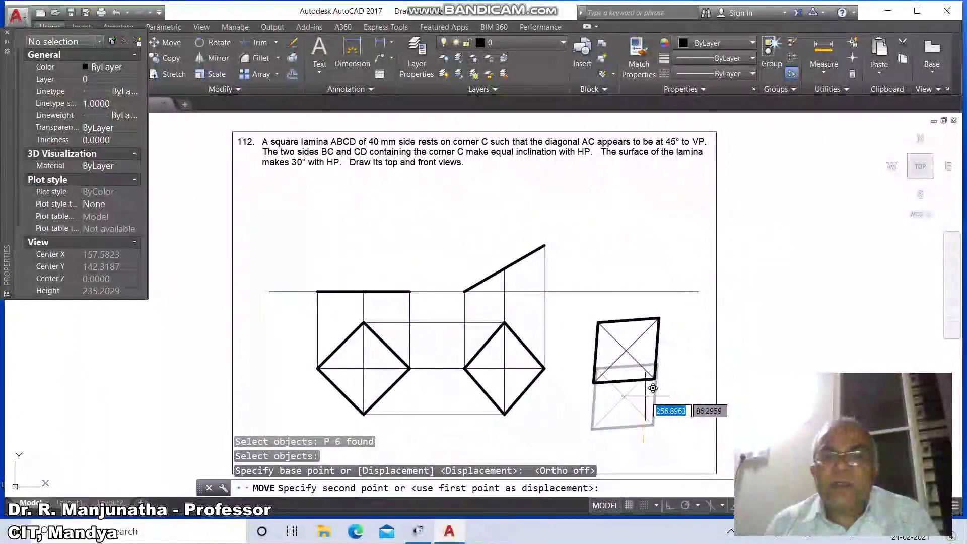
left_click(652, 387)
Draw a vertical projector from the rotated view's upper-left corner perpendicular to the reference line, with Ortho on
type("l")
key("Return")
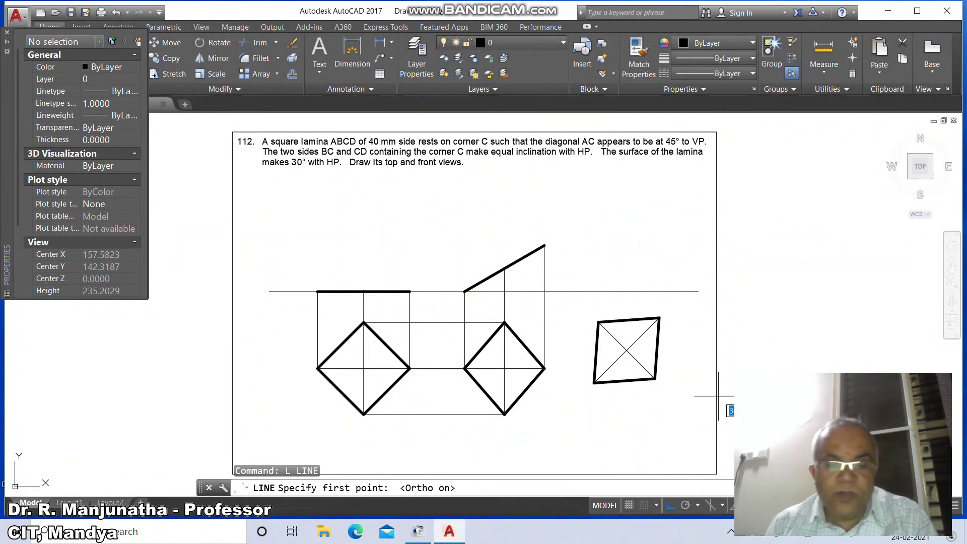
type("int")
key("Return")
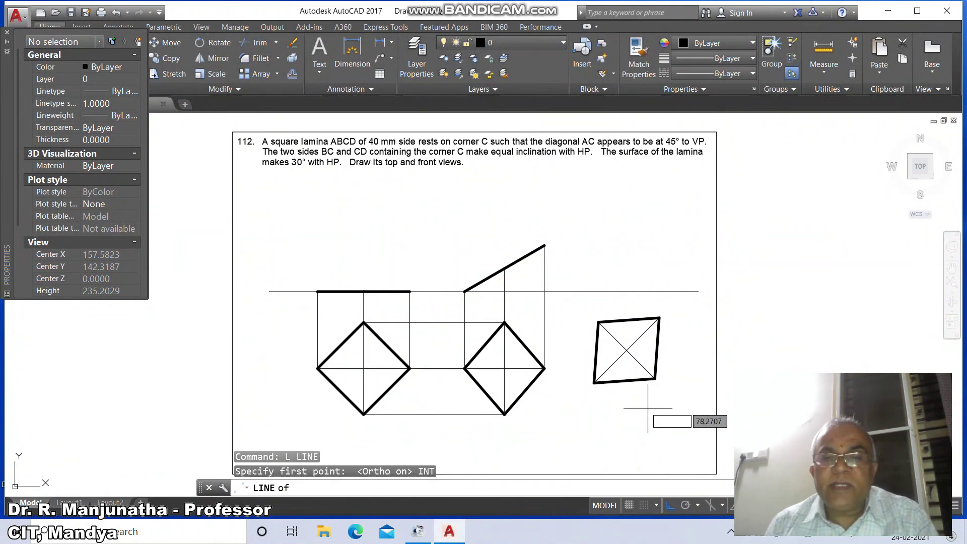
left_click(599, 322)
type("per")
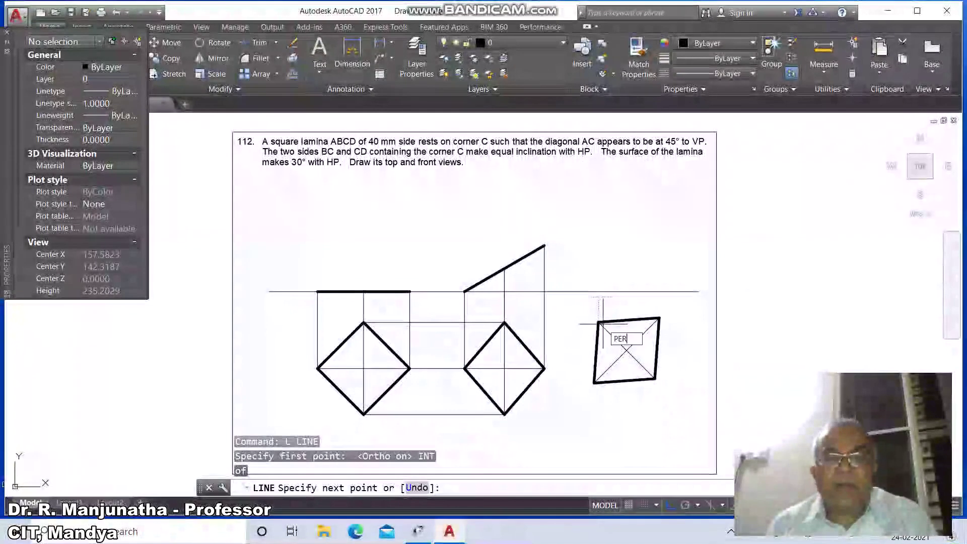
key("Return")
left_click(602, 291)
key("Return")
Draw a horizontal projector rightward from the inclined front view's midpoint to beyond the rotated top view
key("Return")
type("int")
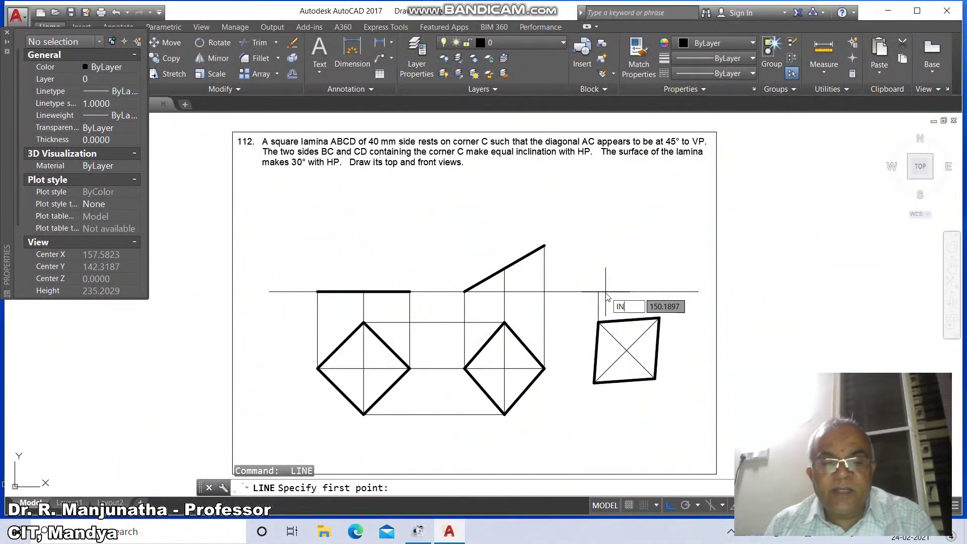
key("Return")
left_click(504, 268)
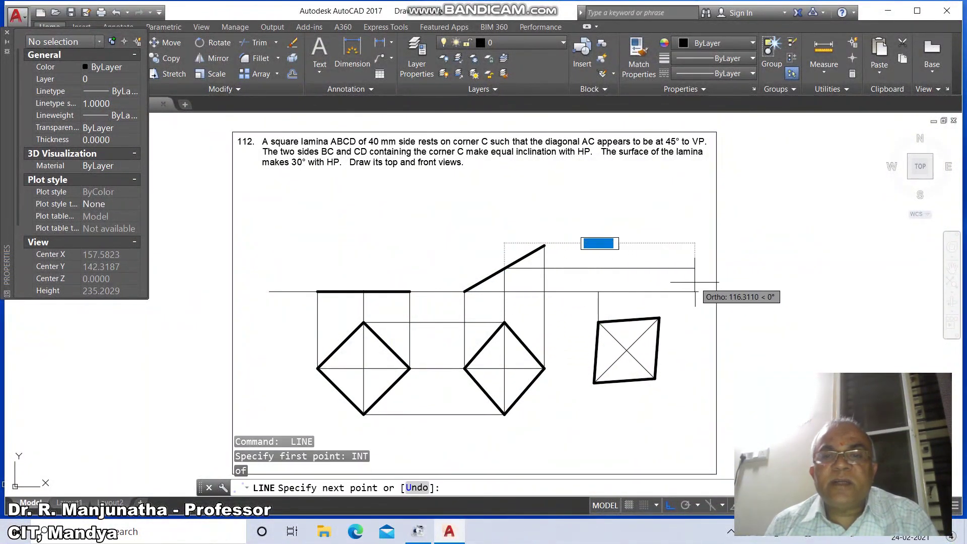
left_click(705, 282)
key("Return")
Draw a vertical projector from the rotated view's lower-left corner perpendicular to the mid-level horizontal projector
key("Return")
type("int")
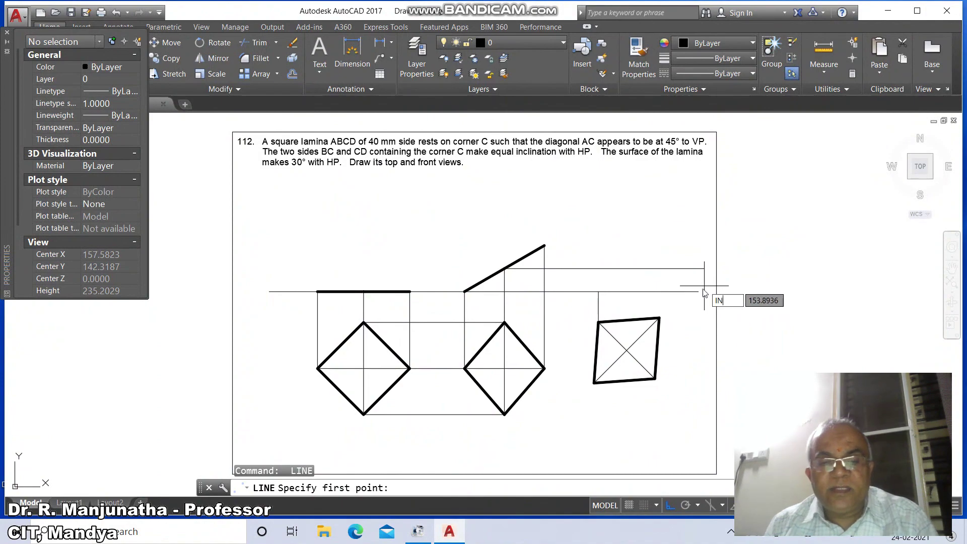
key("Return")
left_click(595, 383)
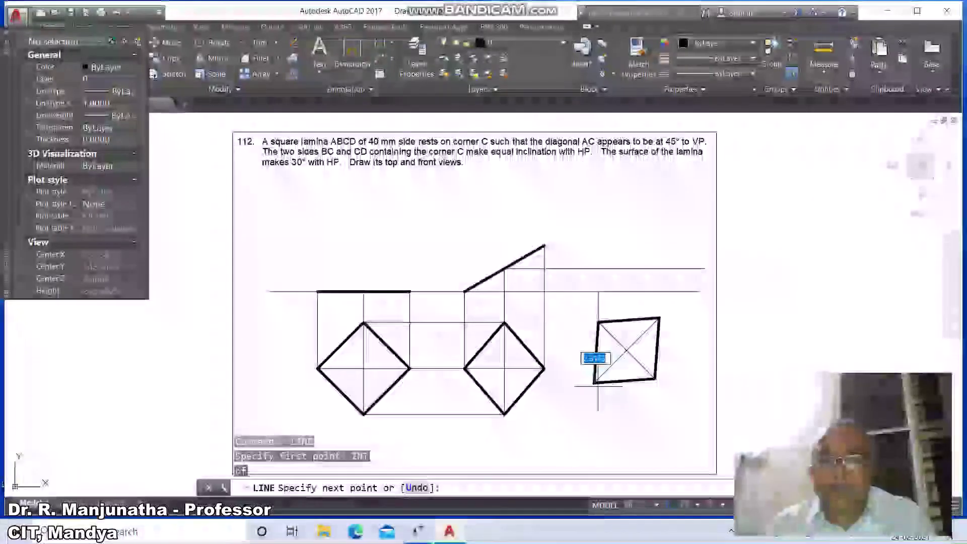
type("per")
key("Return")
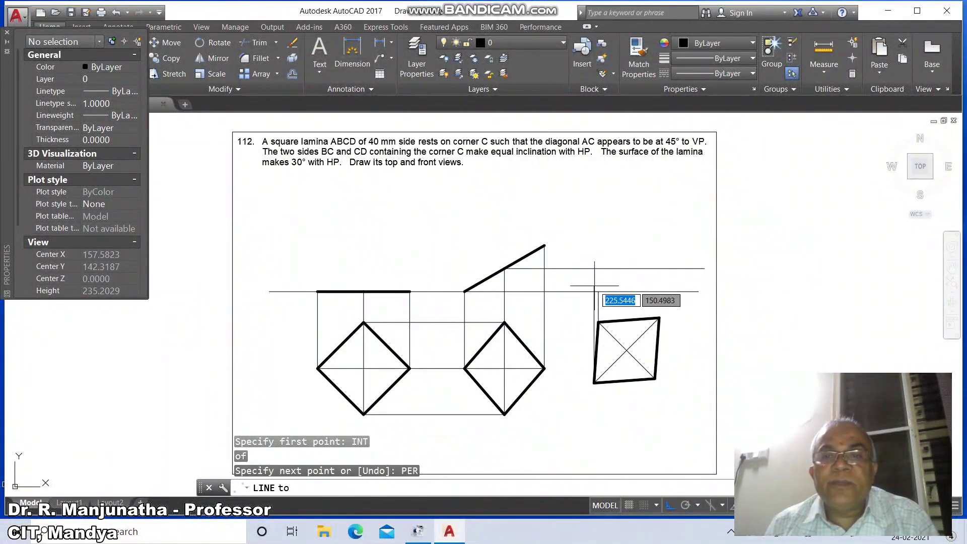
left_click(597, 269)
key("Return")
Draw a vertical projector from the rotated view's upper-right corner perpendicular to the mid-level horizontal projector
key("Return")
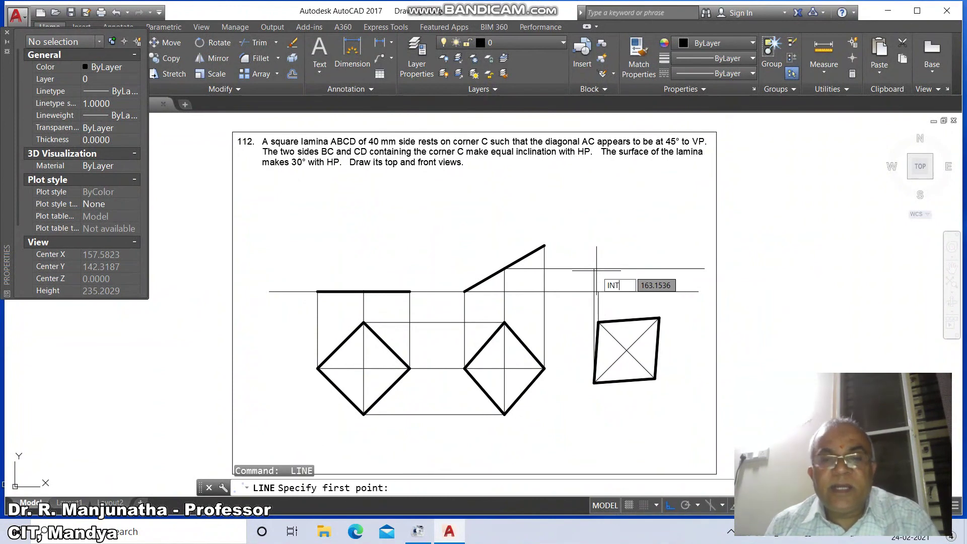
key("Return")
left_click(658, 319)
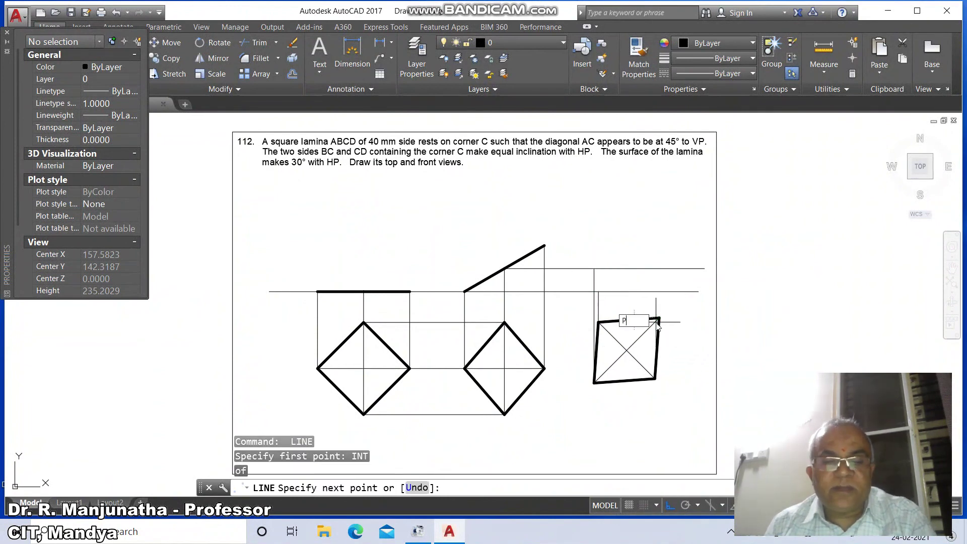
type("PER")
key("Return")
left_click(654, 270)
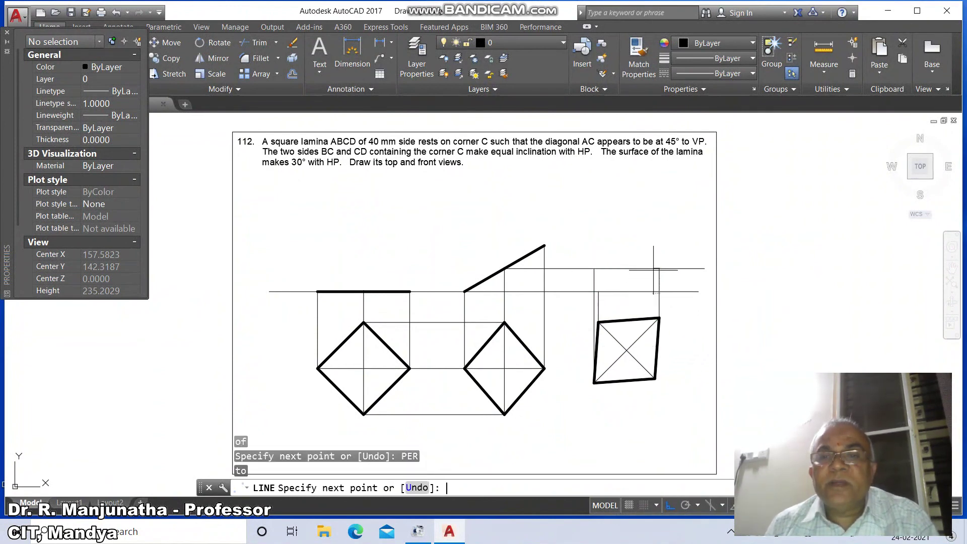
key("Return")
Fillet the mid-level horizontal projector with the upper-right corner's vertical projector at radius 0 to trim the overhang
type("f")
key("Return")
left_click(655, 268)
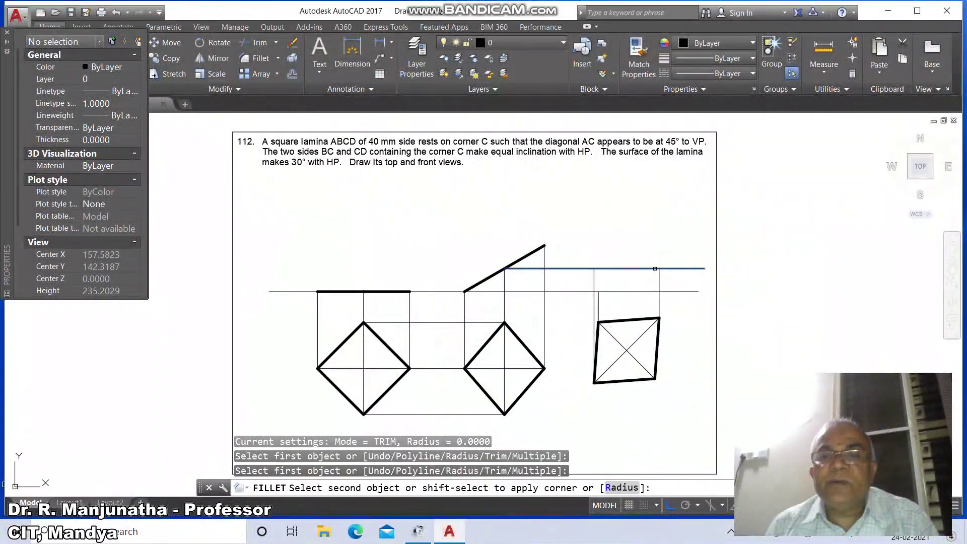
left_click(659, 275)
Draw a horizontal projector rightward from the upper end of the inclined front view to beyond the rotated top view
type("l")
key("Return")
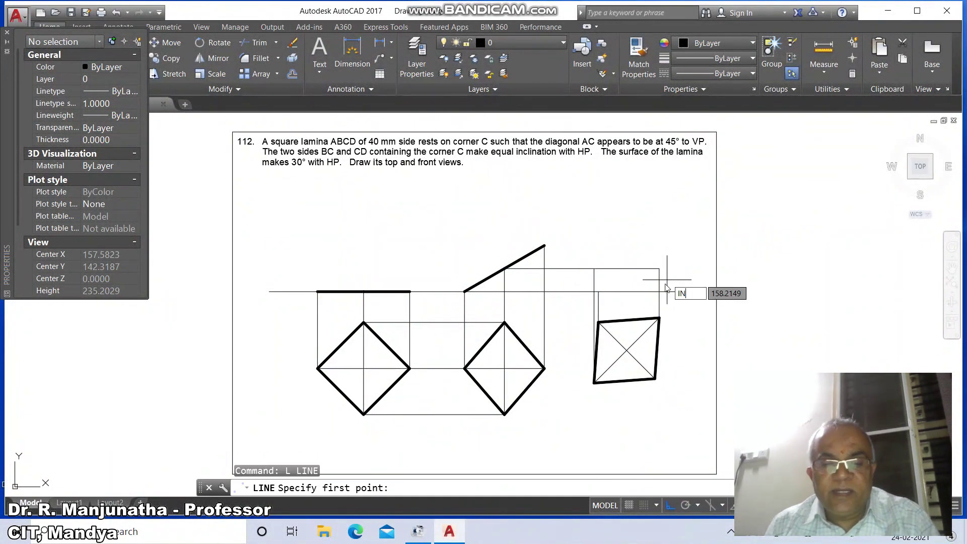
type("INT")
key("Return")
left_click(545, 246)
left_click(701, 239)
key("Return")
Draw a vertical projector from the rotated top view's lower-right corner perpendicular to the uppermost horizontal projector
key("Return")
type("INT")
key("Return")
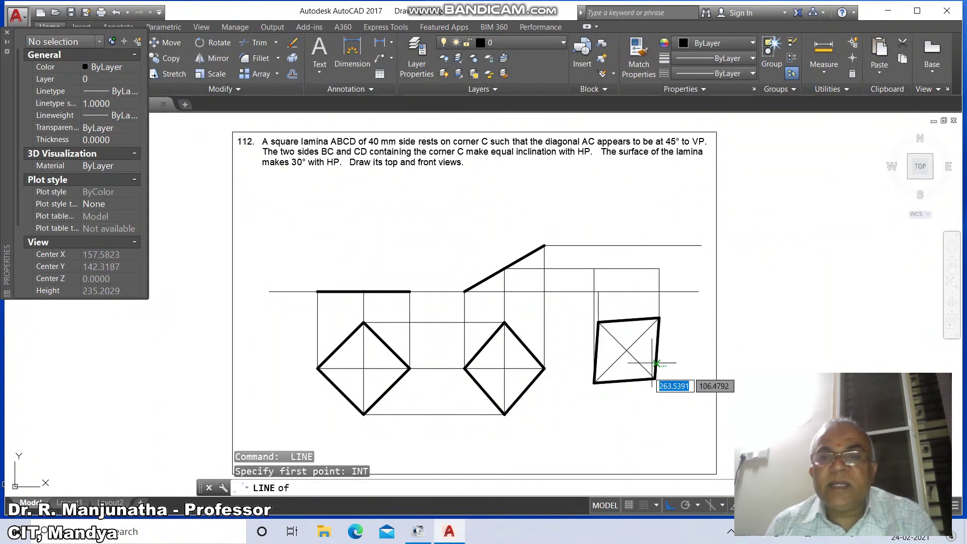
left_click(655, 380)
type("P")
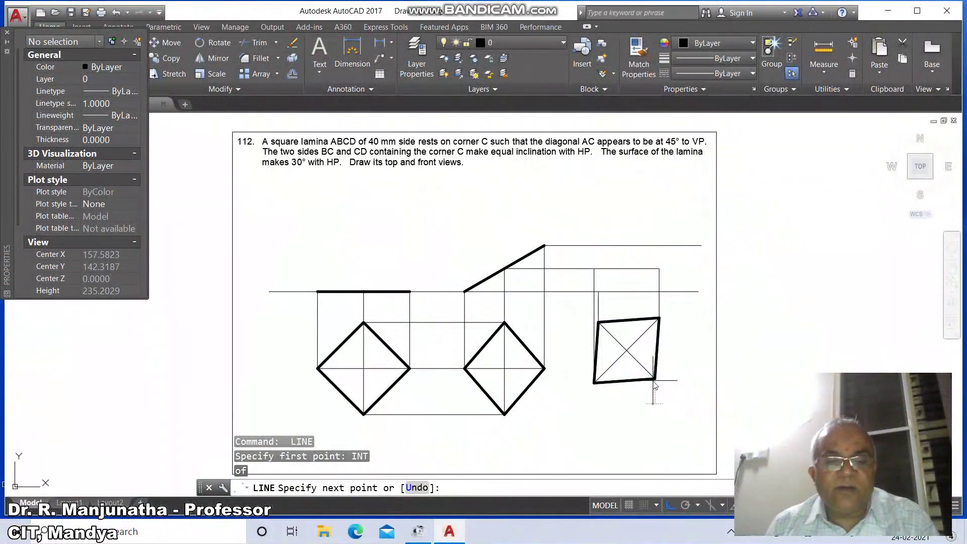
type("ER")
key("Return")
left_click(648, 257)
key("Return")
Fillet the uppermost horizontal projector with the lower-right corner's vertical projector at radius 0 to trim the overhang
type("F")
key("Return")
left_click(648, 246)
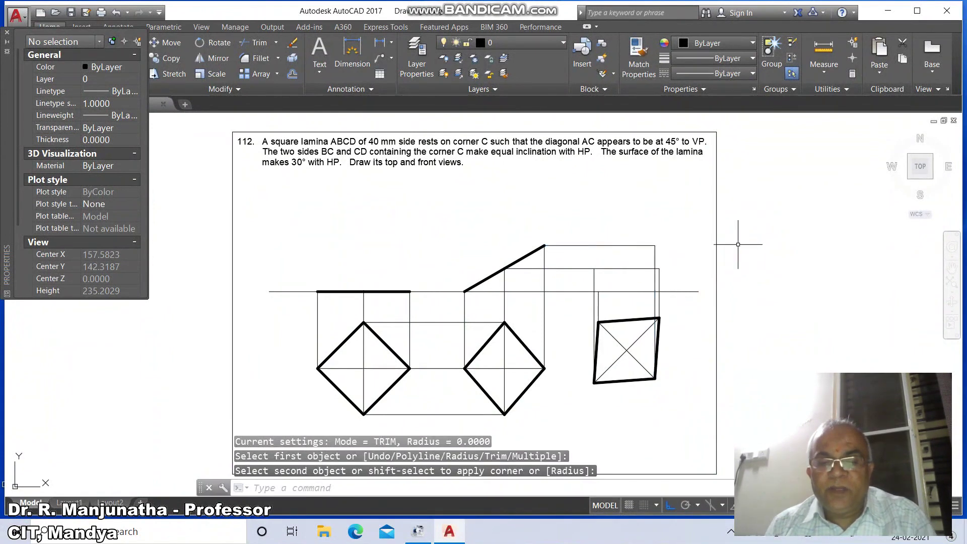
key("Escape")
Draw the final front view as a closed four-sided outline through the projector intersections, starting on the reference line
type("L")
key("Return")
type("INT")
key("Return")
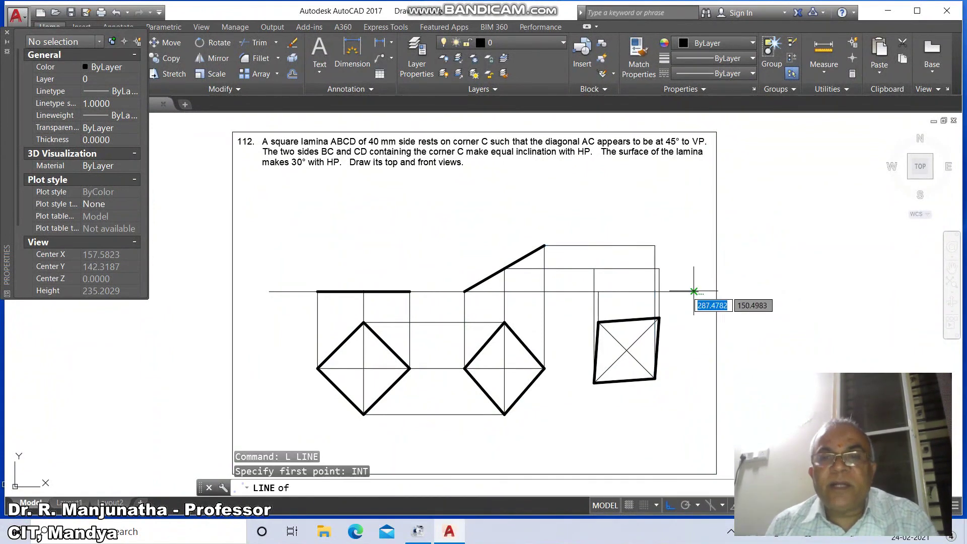
left_click(599, 291)
type("INT")
key("Return")
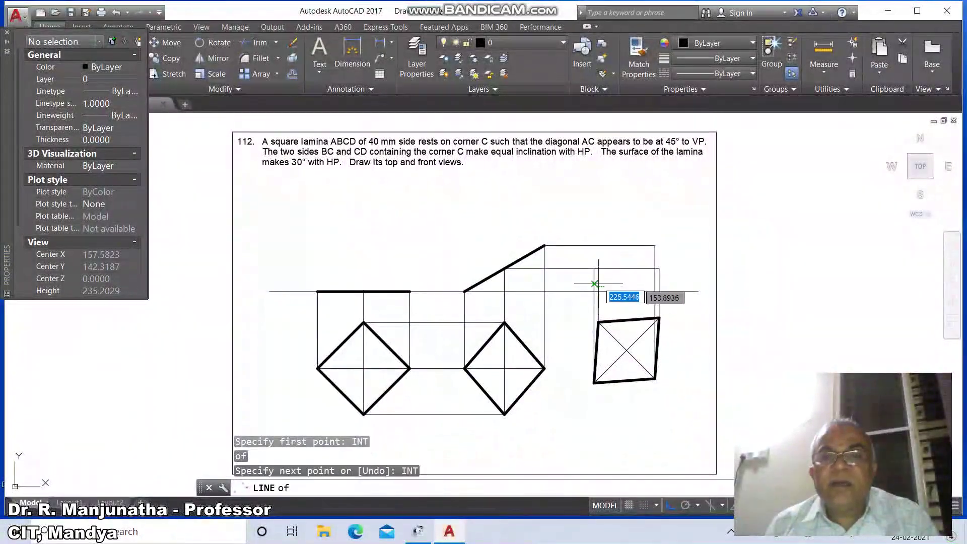
left_click(595, 270)
key("Return")
left_click(655, 245)
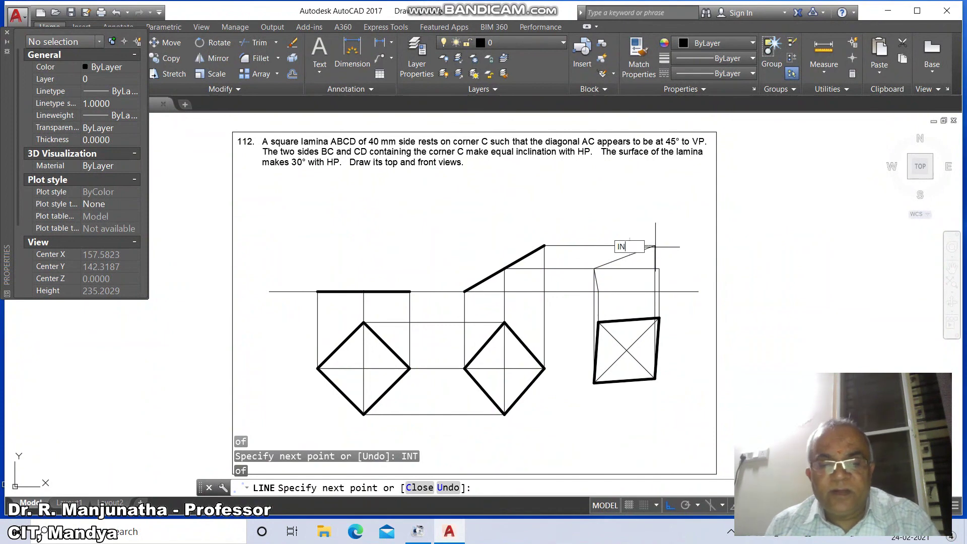
type("INT")
key("Return")
left_click(659, 269)
type("C")
key("Return")
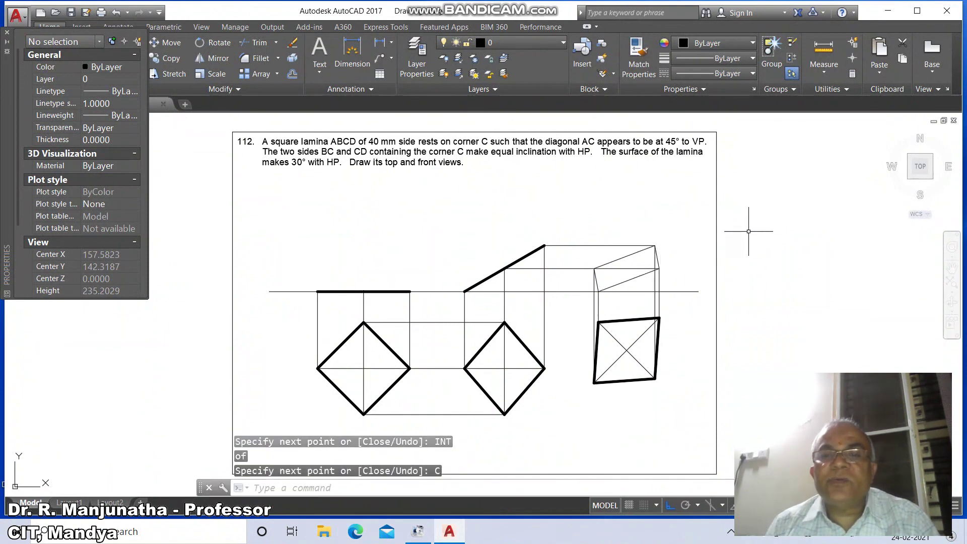
Assign the four edges of the final front view to the VIEWS layer
left_click(600, 284)
left_click(597, 286)
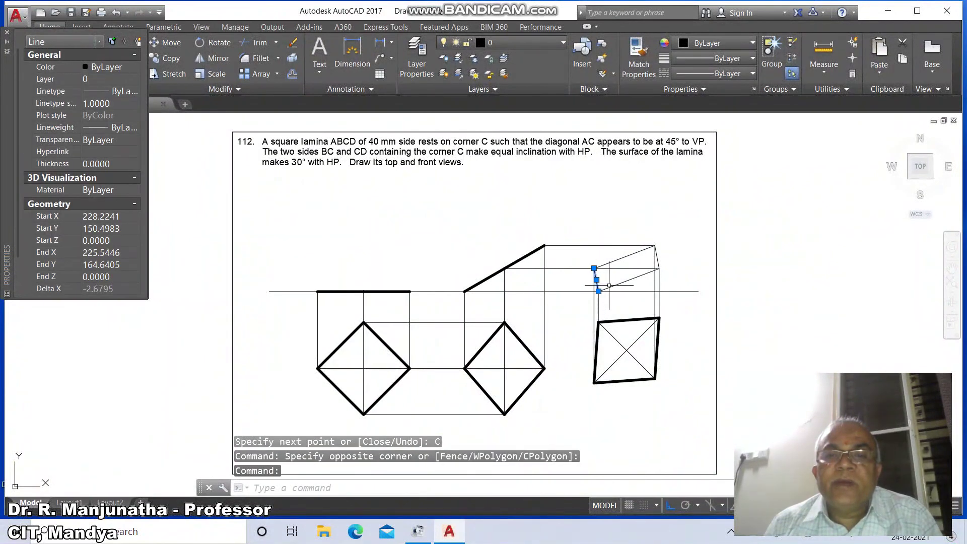
left_click(609, 287)
left_click(614, 259)
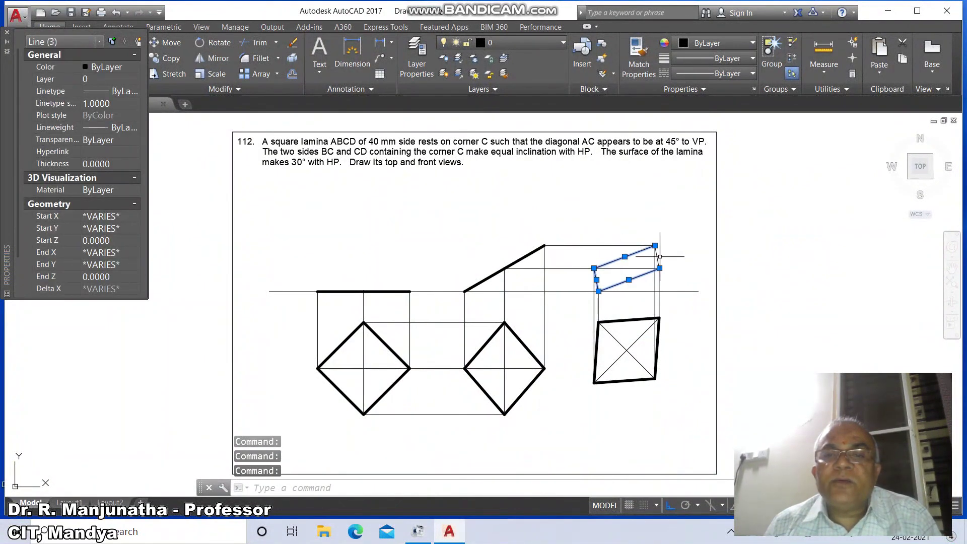
left_click(658, 256)
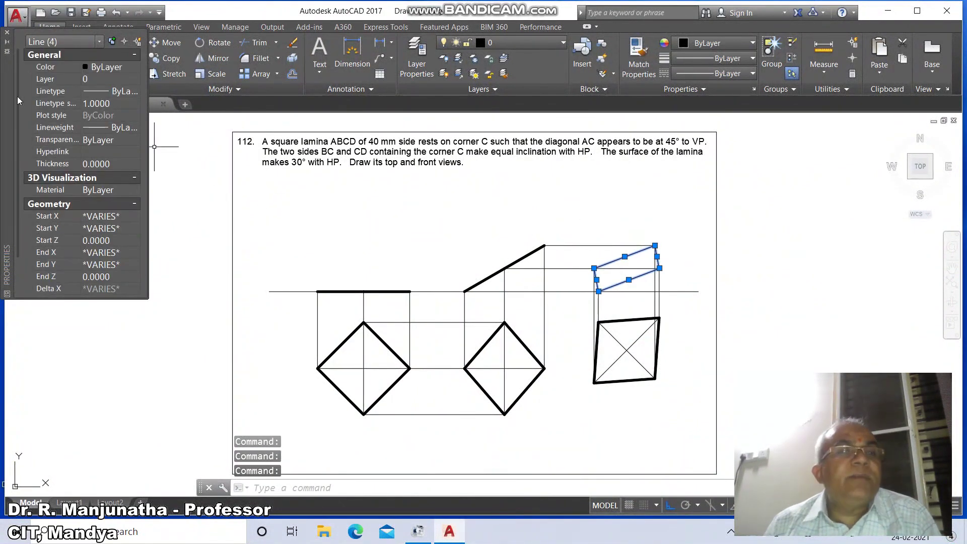
left_click(54, 79)
left_click(135, 78)
left_click(111, 114)
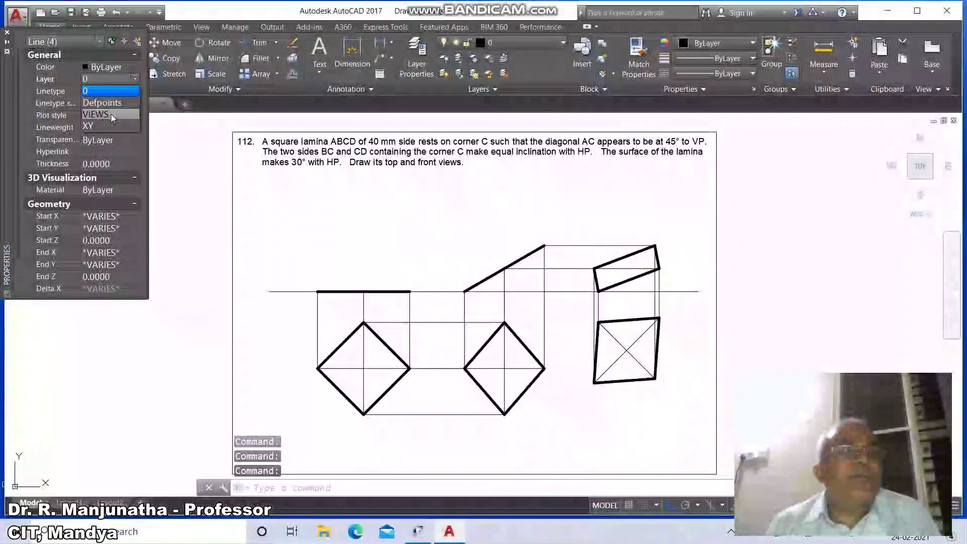
key("Escape")
key("Escape")
key("Escape")
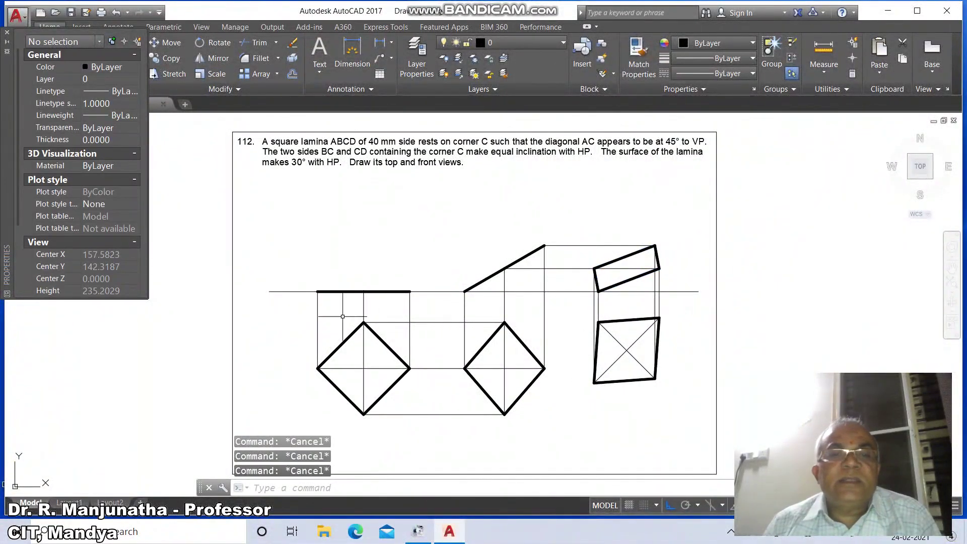
Assign the two reference line segments on either side of the first front view to the XY layer
left_click(294, 292)
left_click(513, 291)
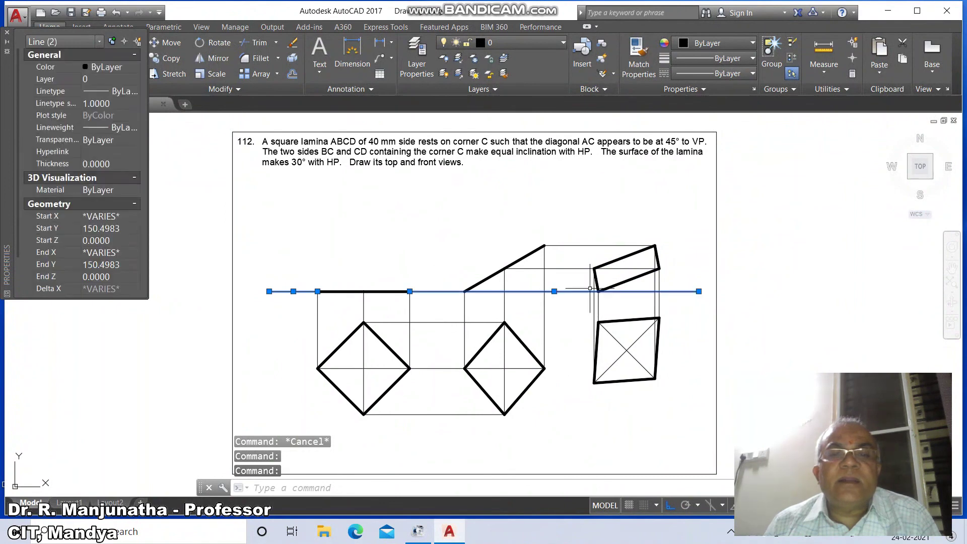
left_click(54, 79)
left_click(135, 79)
key("Escape")
key("Escape")
key("Escape")
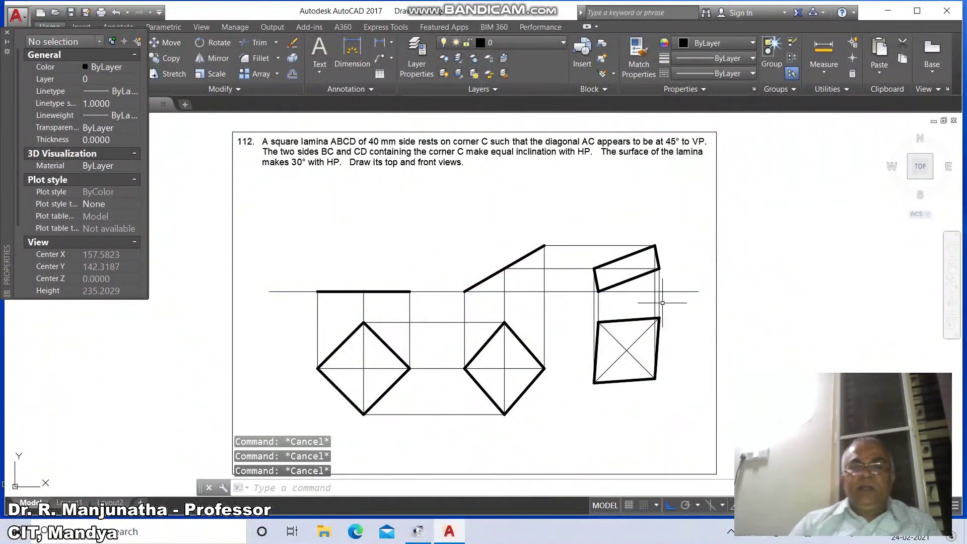
Modify the Standard dimension style to use a linear precision of 0
type("DD")
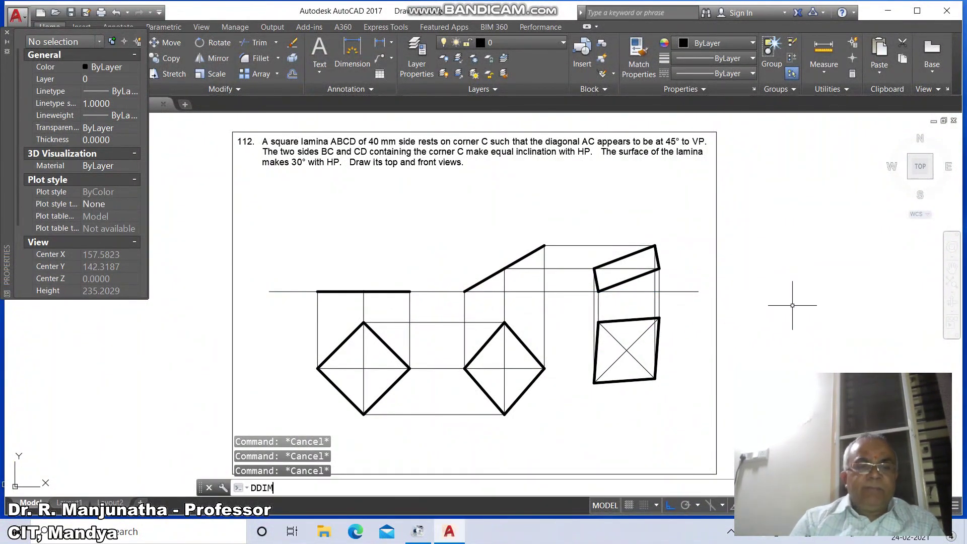
type("IM")
key("Return")
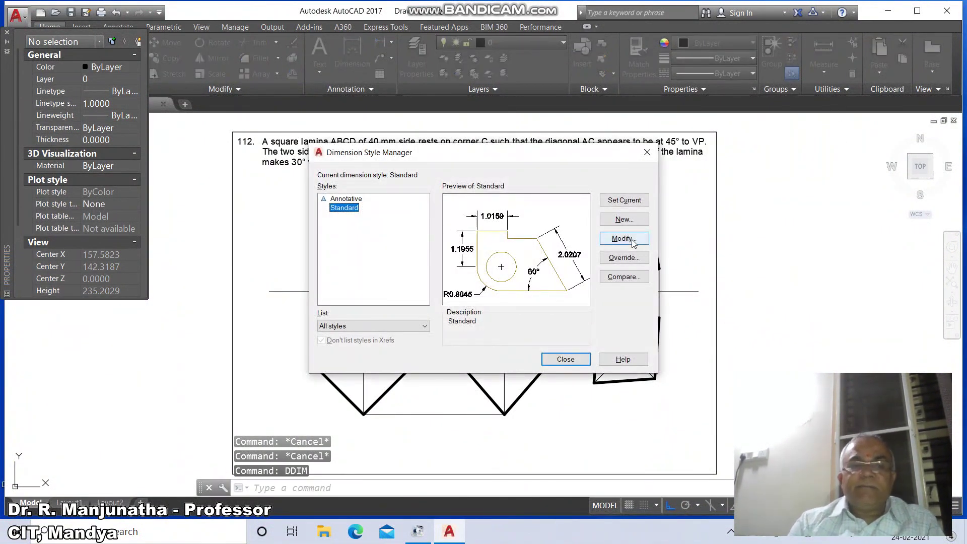
left_click(632, 242)
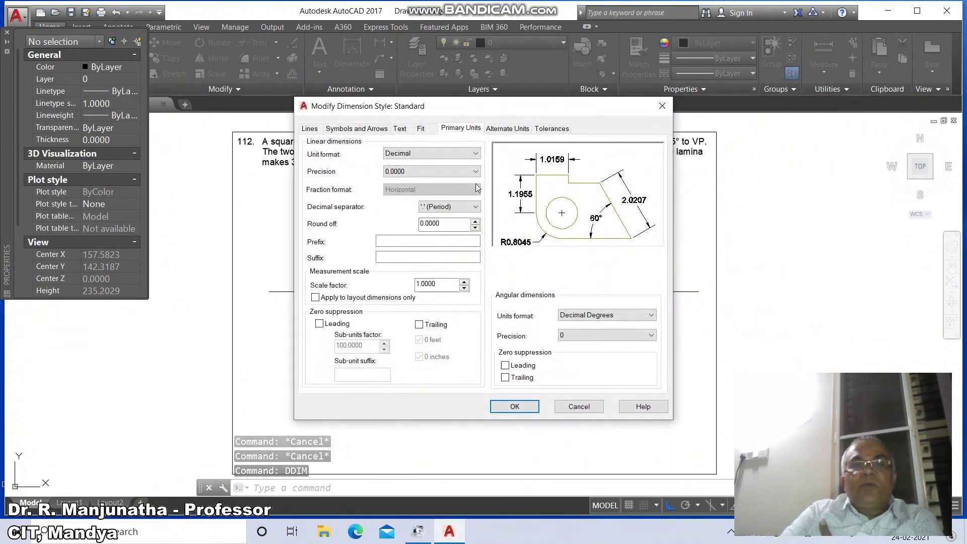
left_click(438, 171)
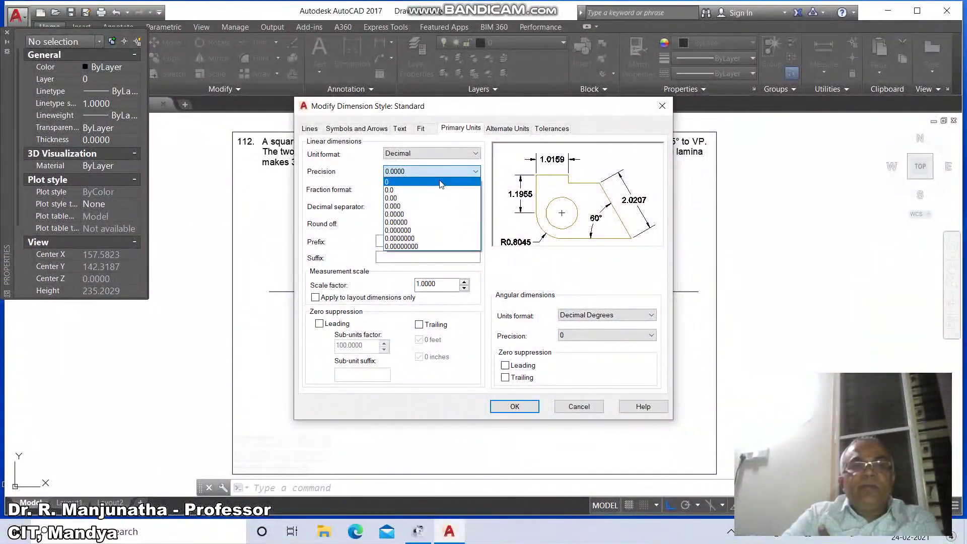
left_click(437, 182)
Set the dimension text height to 4, aligned with the dimension line, placed above it with an offset of 3
left_click(402, 129)
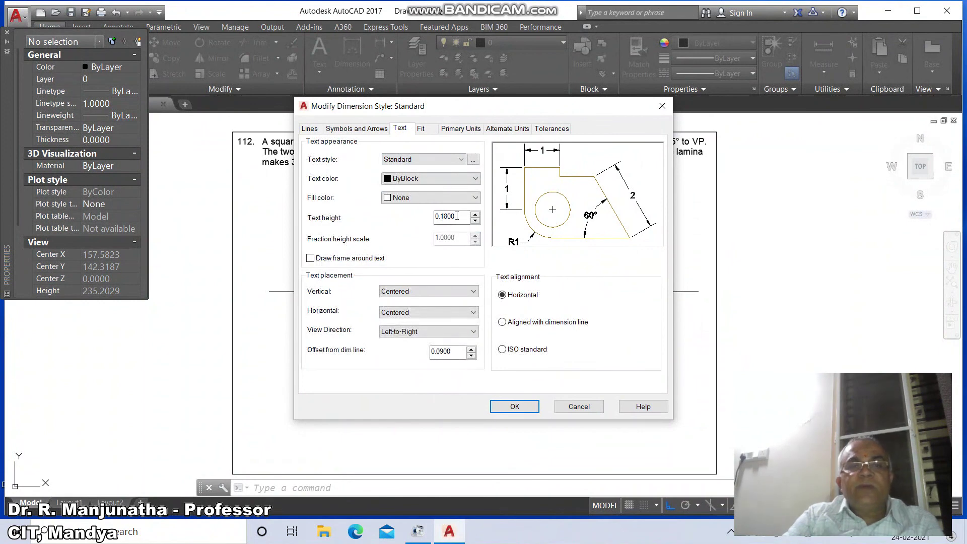
left_click(503, 323)
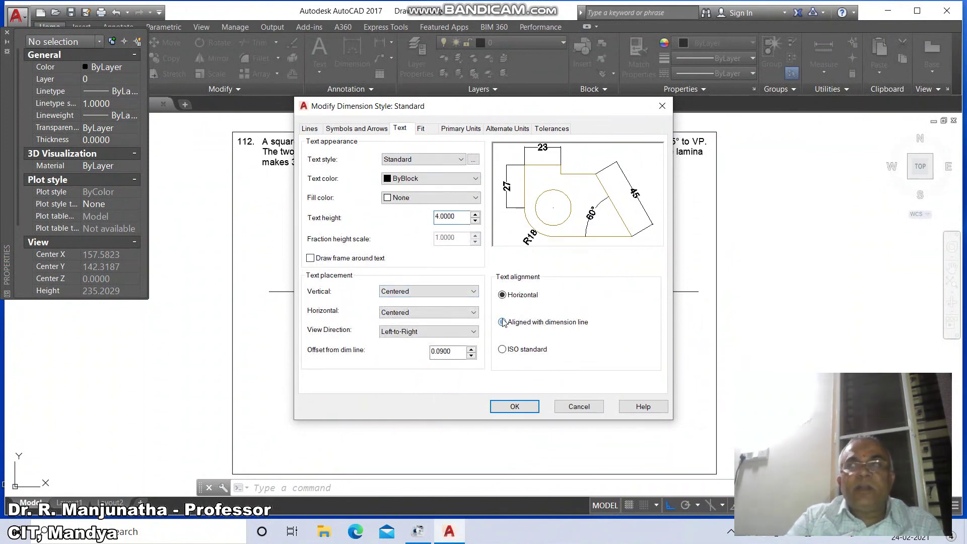
left_click(474, 292)
left_click(432, 305)
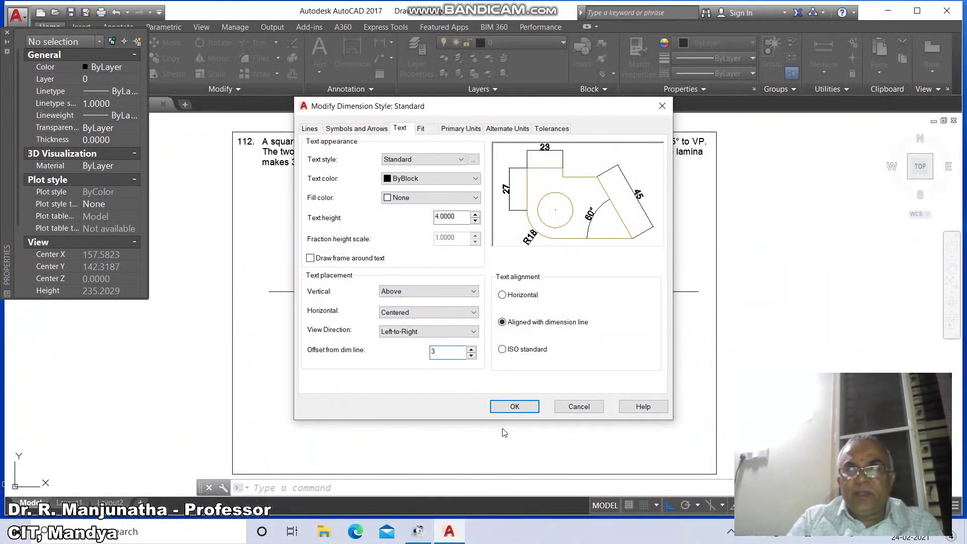
Set the dimension arrow size to 4, adjust the extension lines' offset from origin, and save the Standard style
left_click(362, 129)
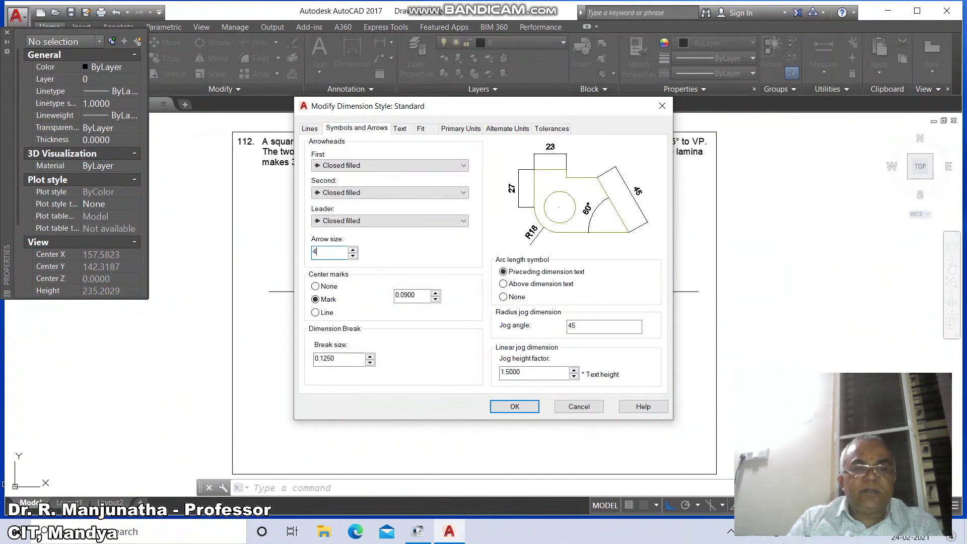
left_click(309, 128)
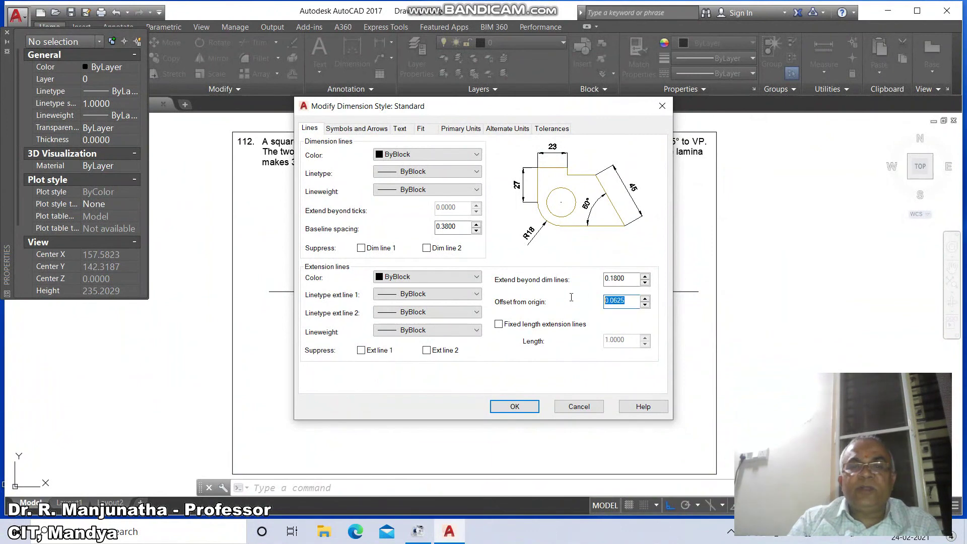
left_click(514, 407)
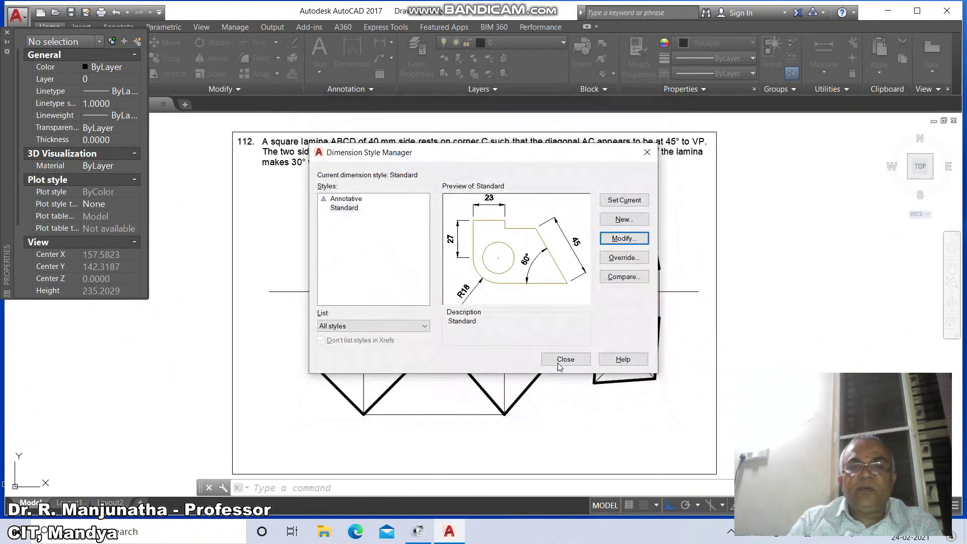
left_click(561, 361)
Add an aligned dimension with the text "SQ. 40" outside the lower-left edge of the first top view
type("DIMALI")
key("Return")
key("Return")
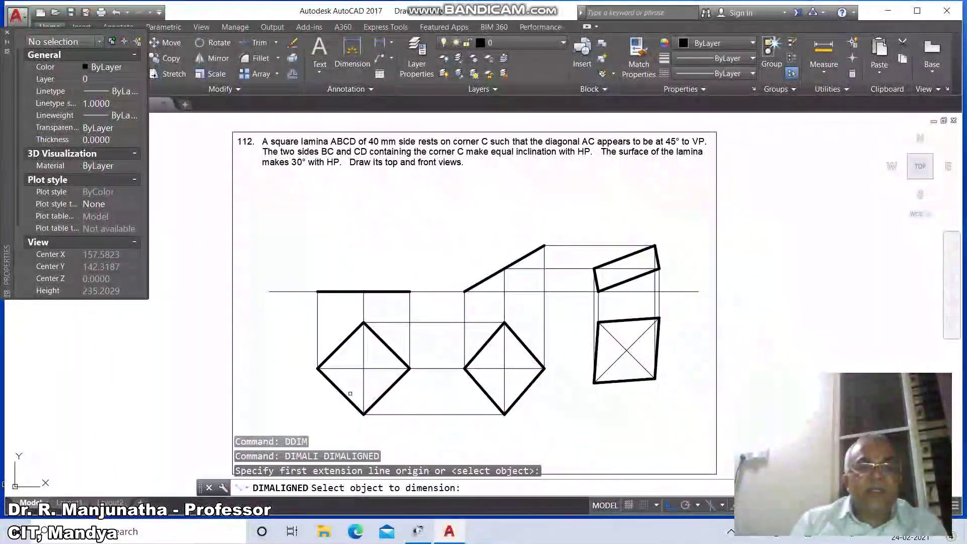
left_click(330, 385)
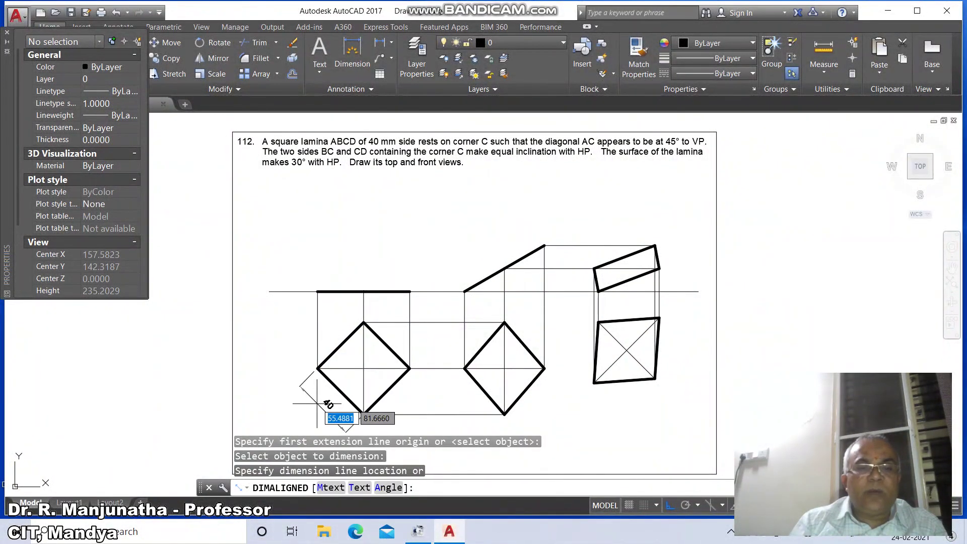
type("T")
key("Return")
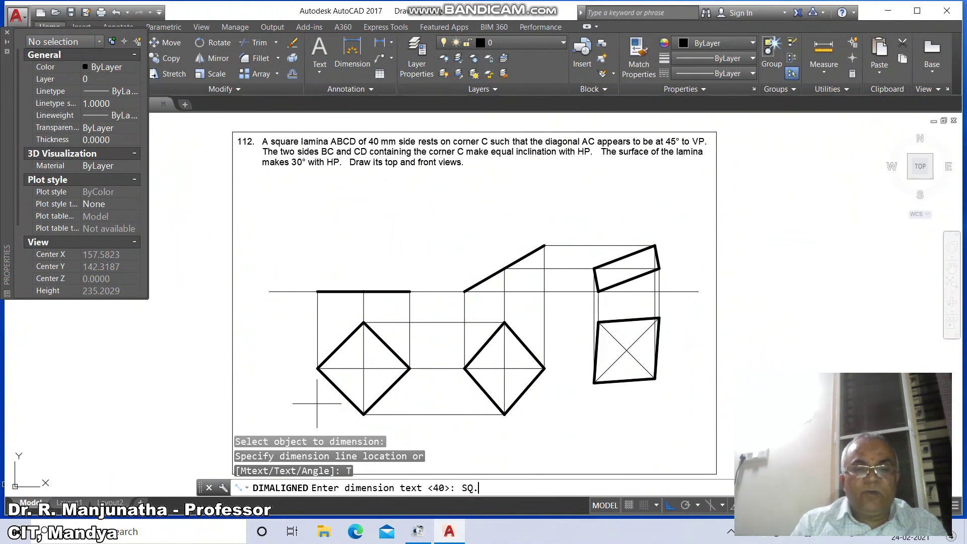
type("SQ. 40")
key("Return")
left_click(317, 403)
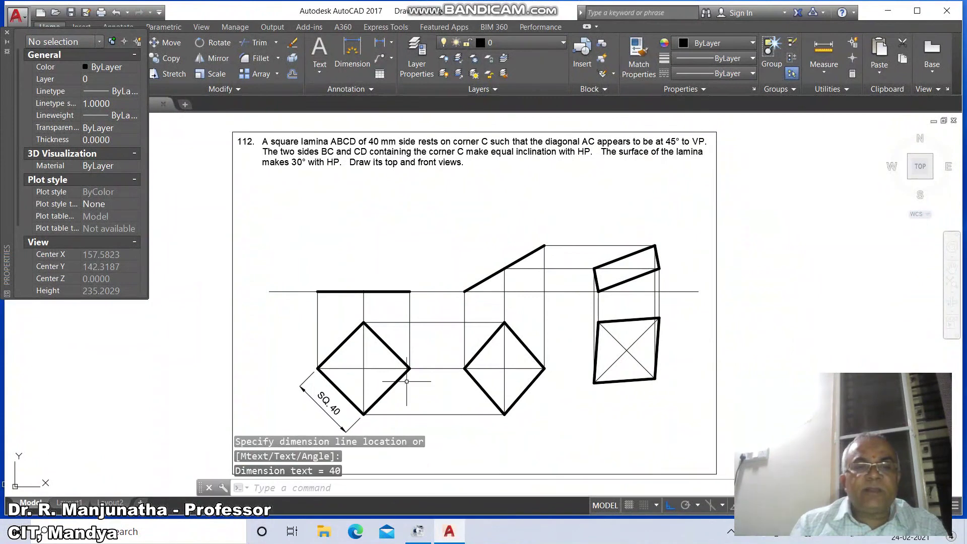
Start an angular dimension between the inclined front view and the reference line
type("DIMA")
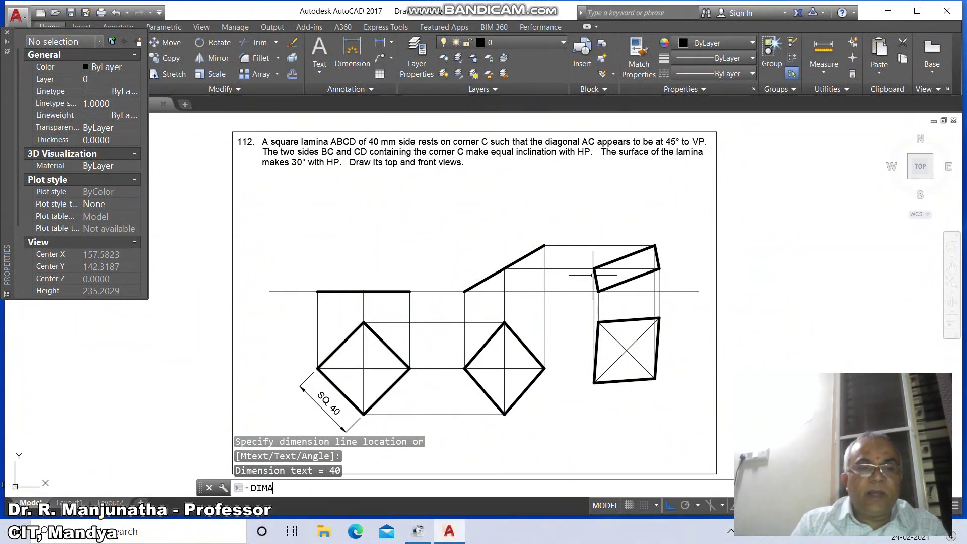
type("NG")
key("Return")
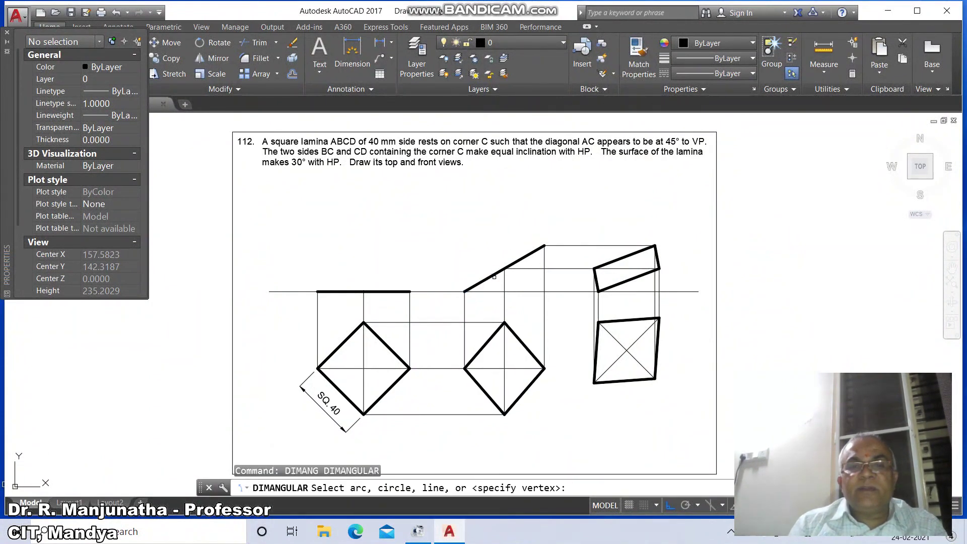
left_click(495, 275)
left_click(513, 290)
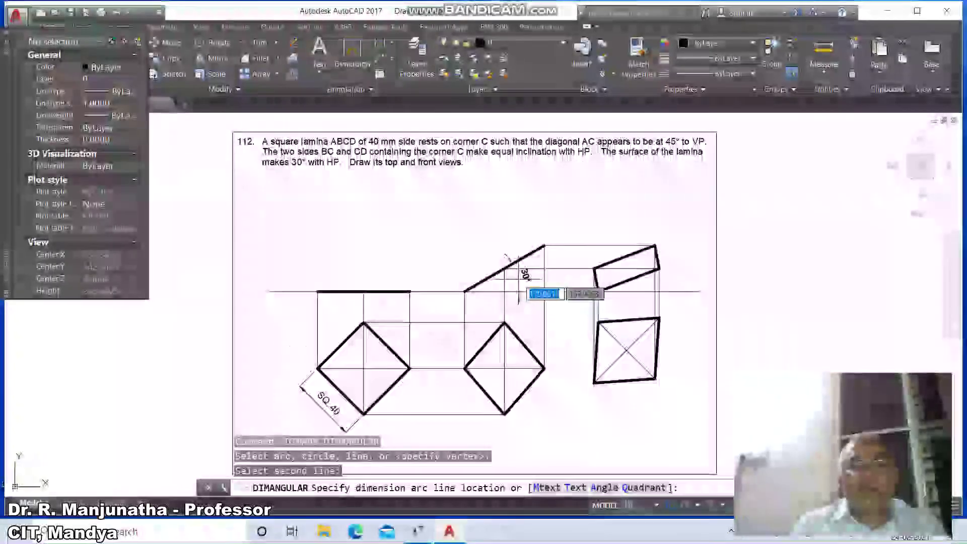